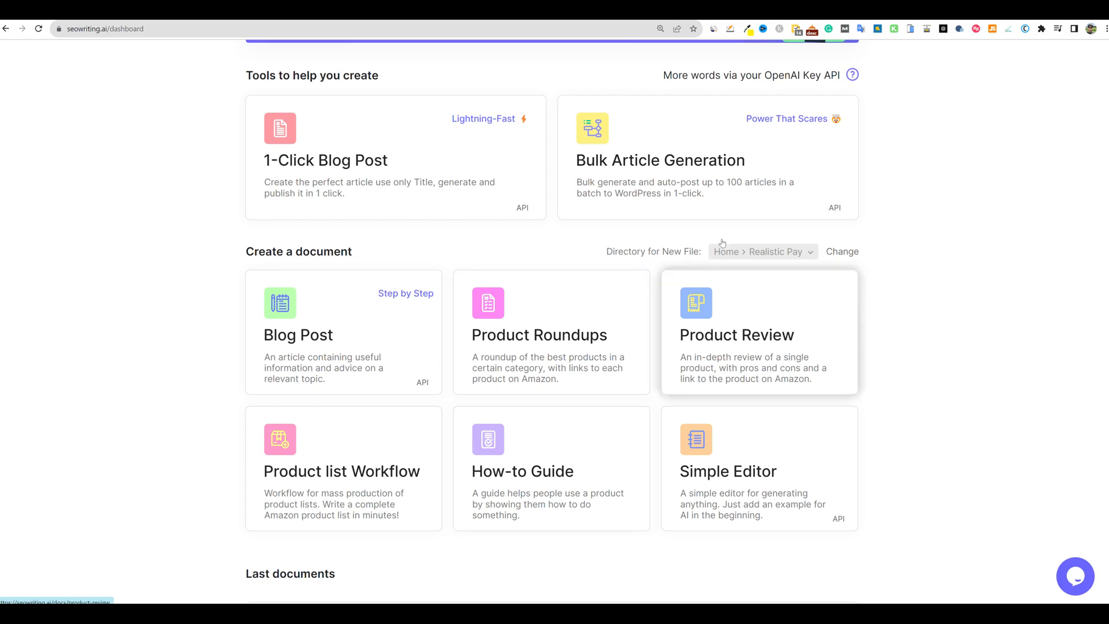
Start a new Product Roundups document from the dashboard
{"action": "left_click", "coordinate": [549, 343]}
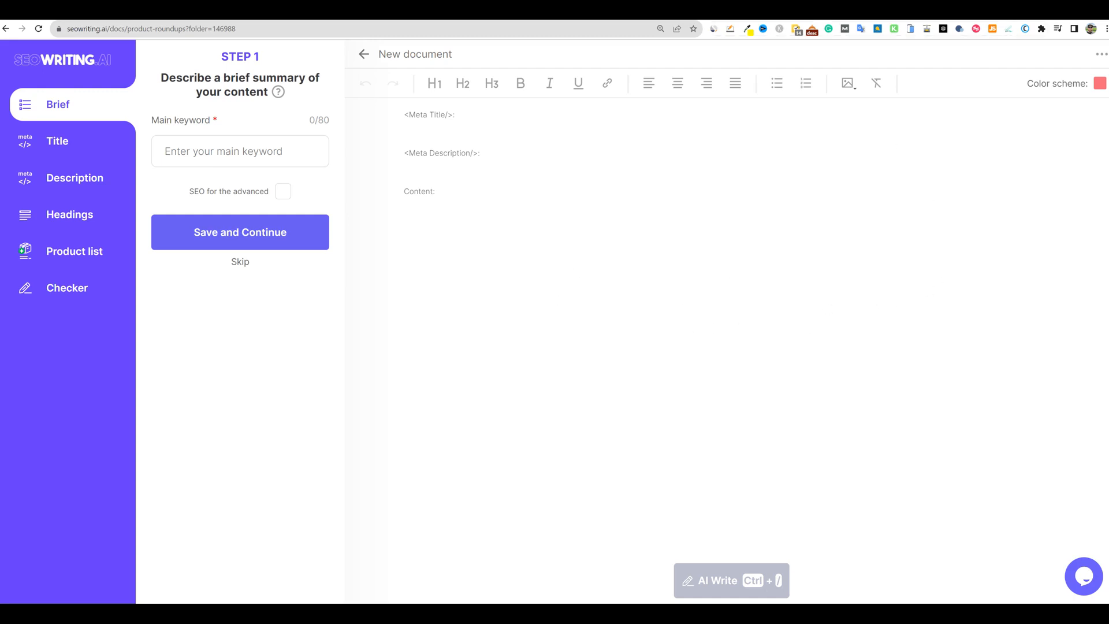
Switch to the Amazon results for "best gardening tools for bad back" and examine the products' ratings, prices and sales data
{"action": "left_click", "coordinate": [820, 10]}
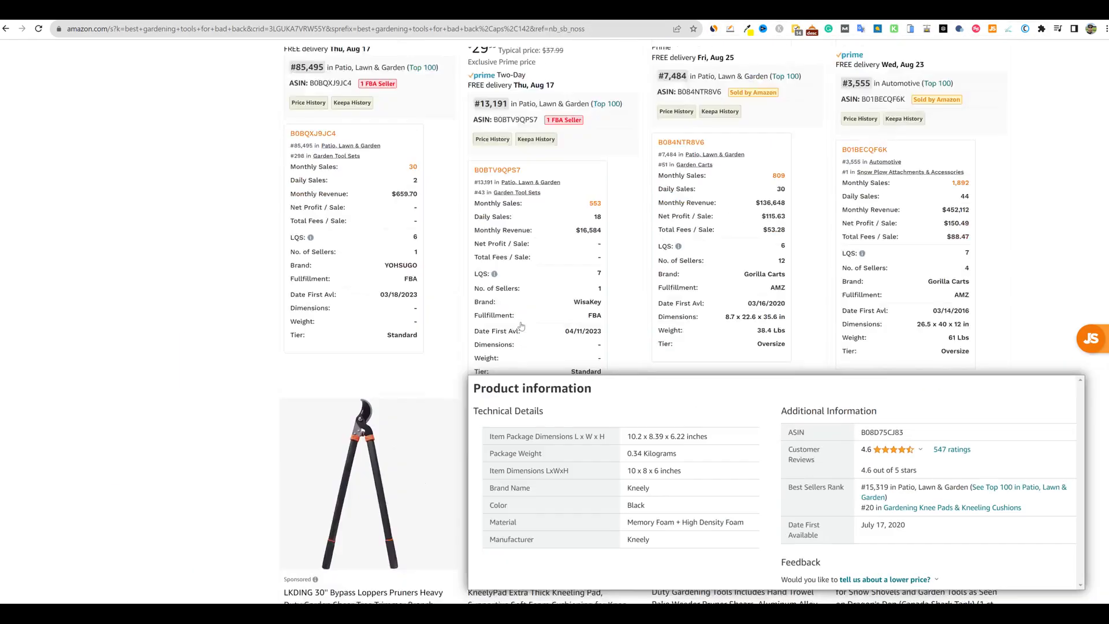
{"action": "scroll", "coordinate": [521, 327], "scroll_direction": "down", "scroll_amount": 10}
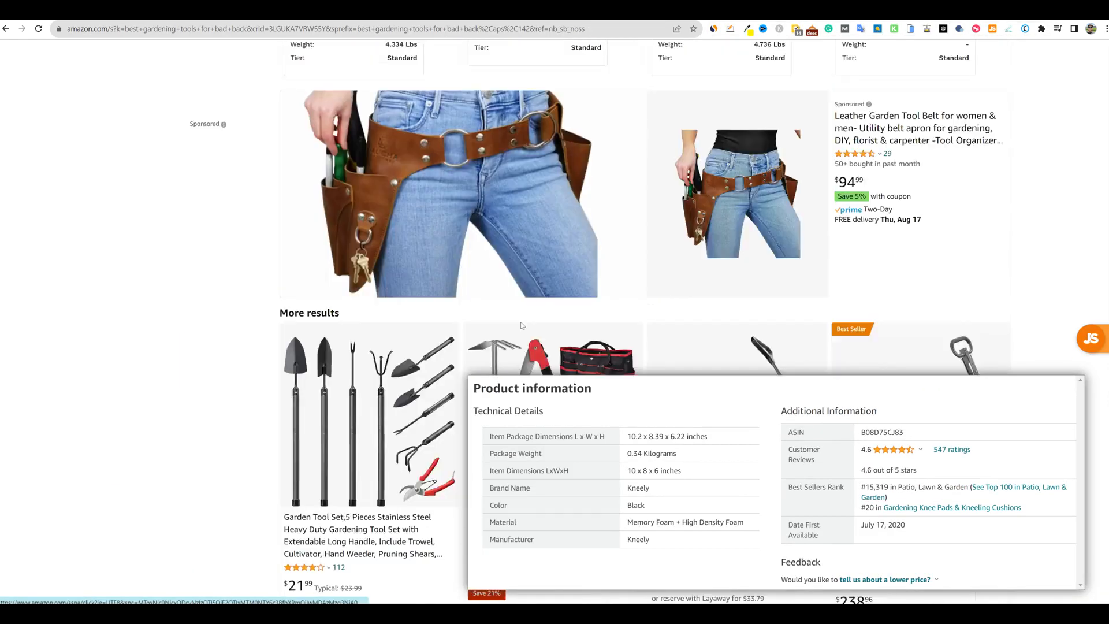
{"action": "scroll", "coordinate": [463, 257], "scroll_direction": "up", "scroll_amount": 15}
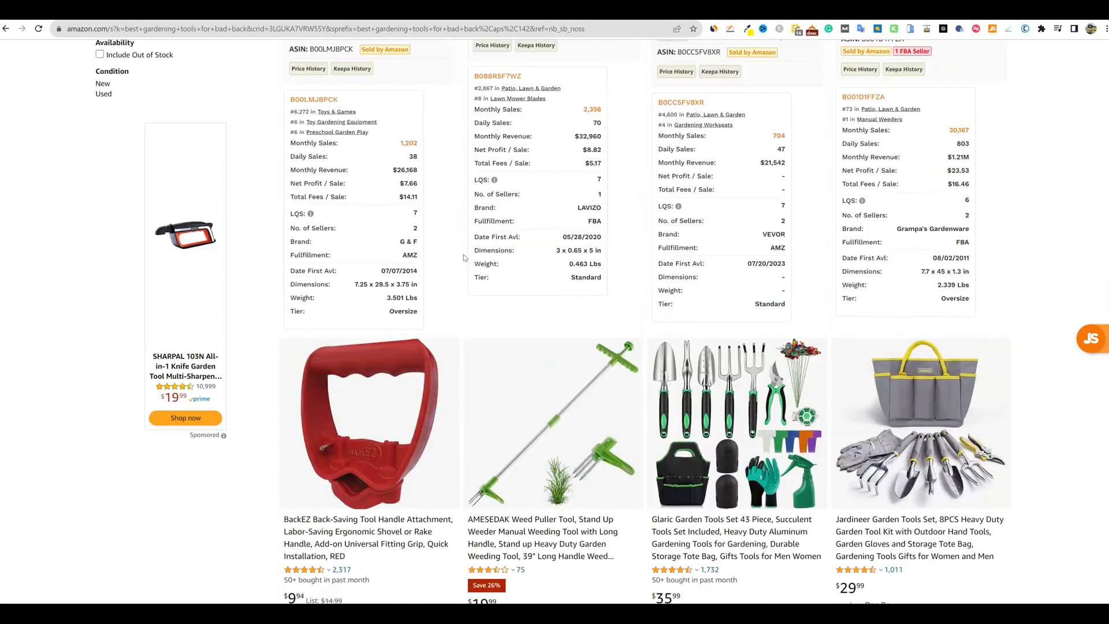
{"action": "scroll", "coordinate": [395, 361], "scroll_direction": "down", "scroll_amount": 3}
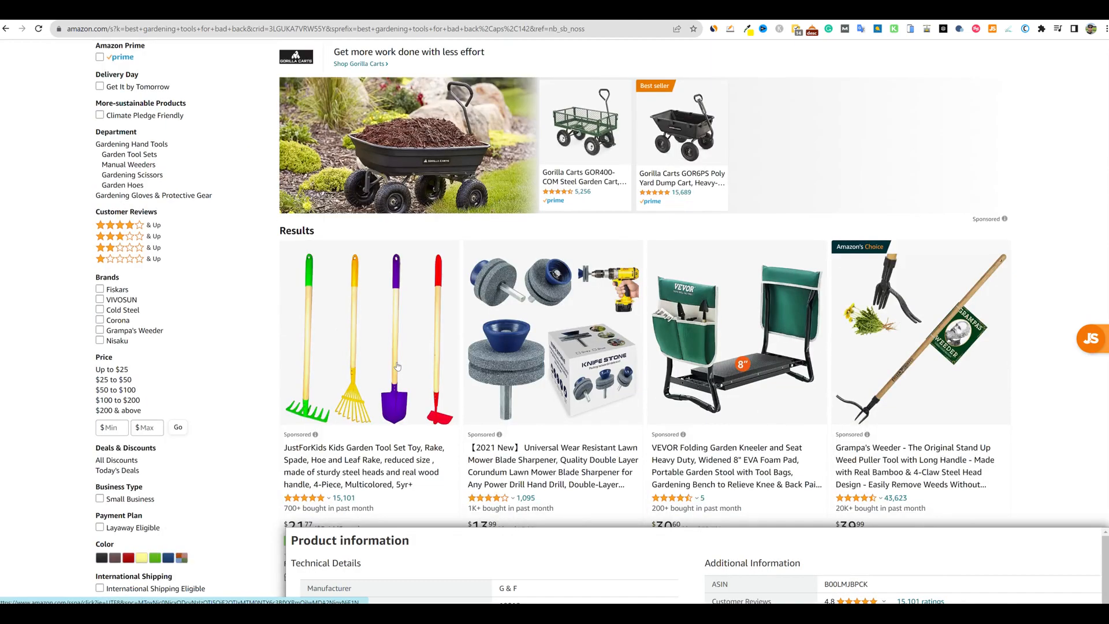
{"action": "scroll", "coordinate": [347, 289], "scroll_direction": "up", "scroll_amount": 3}
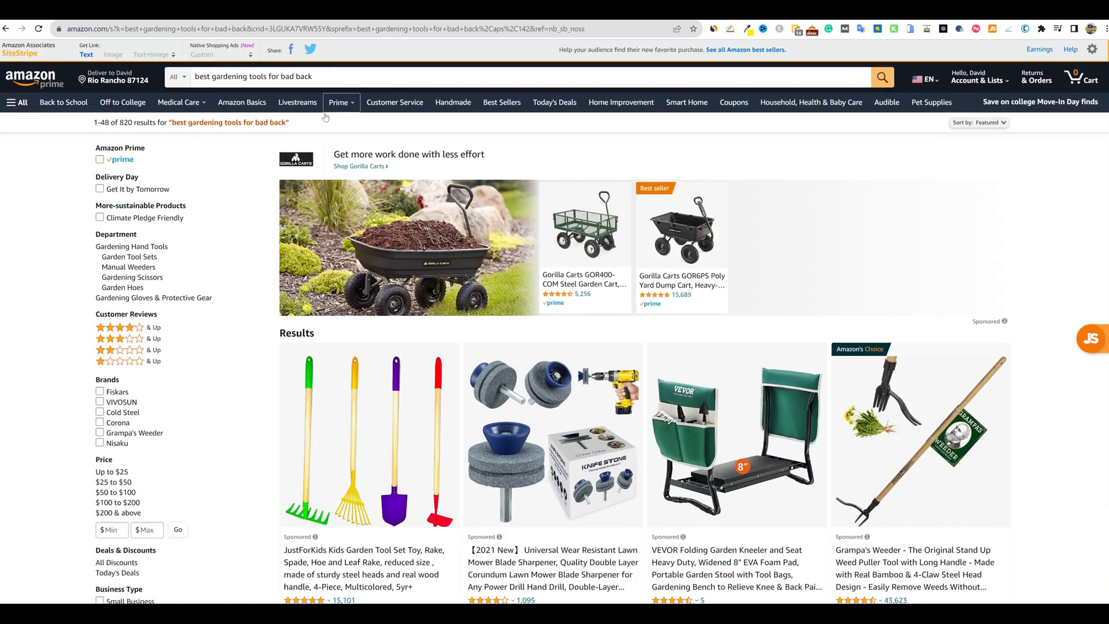
{"action": "scroll", "coordinate": [517, 341], "scroll_direction": "down", "scroll_amount": 4}
{"action": "mouse_move", "coordinate": [736, 234]}
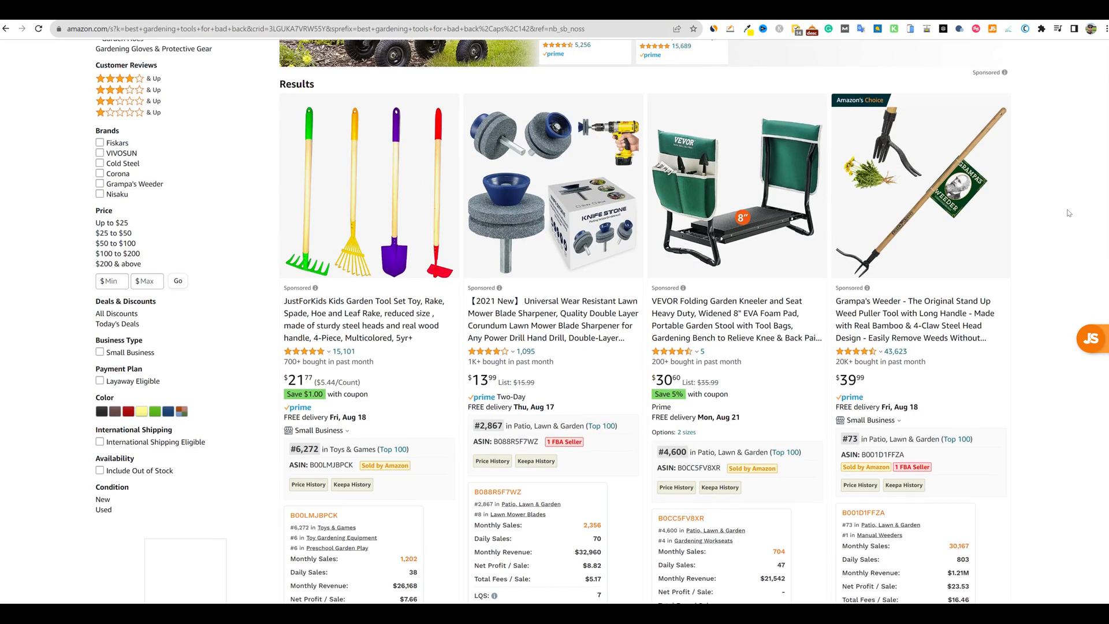
{"action": "scroll", "coordinate": [1068, 212], "scroll_direction": "down", "scroll_amount": 2}
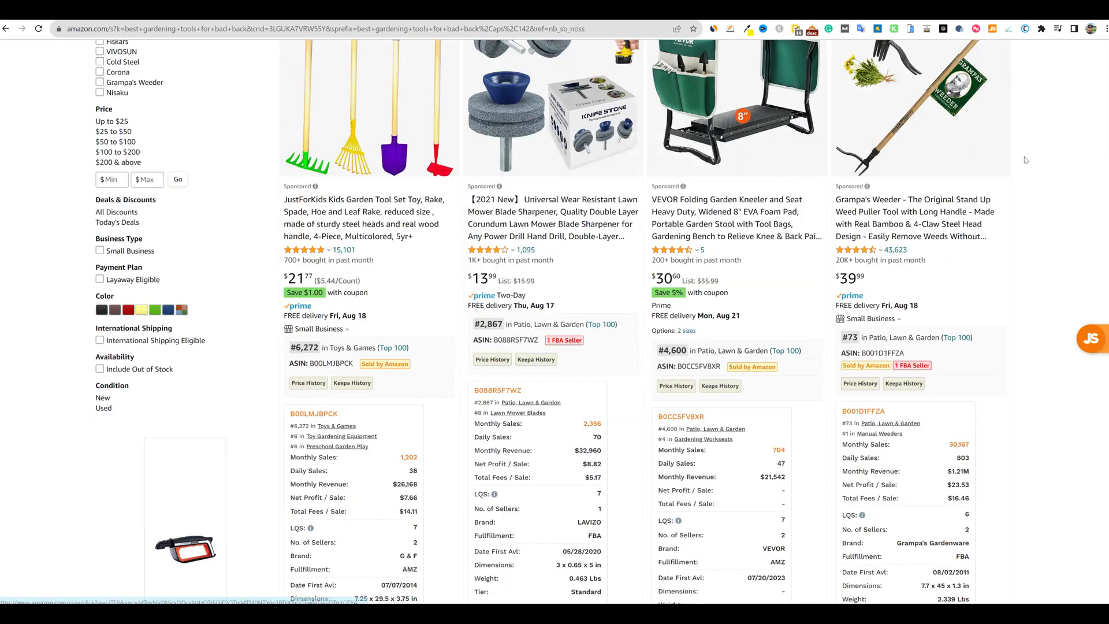
{"action": "mouse_move", "coordinate": [825, 238]}
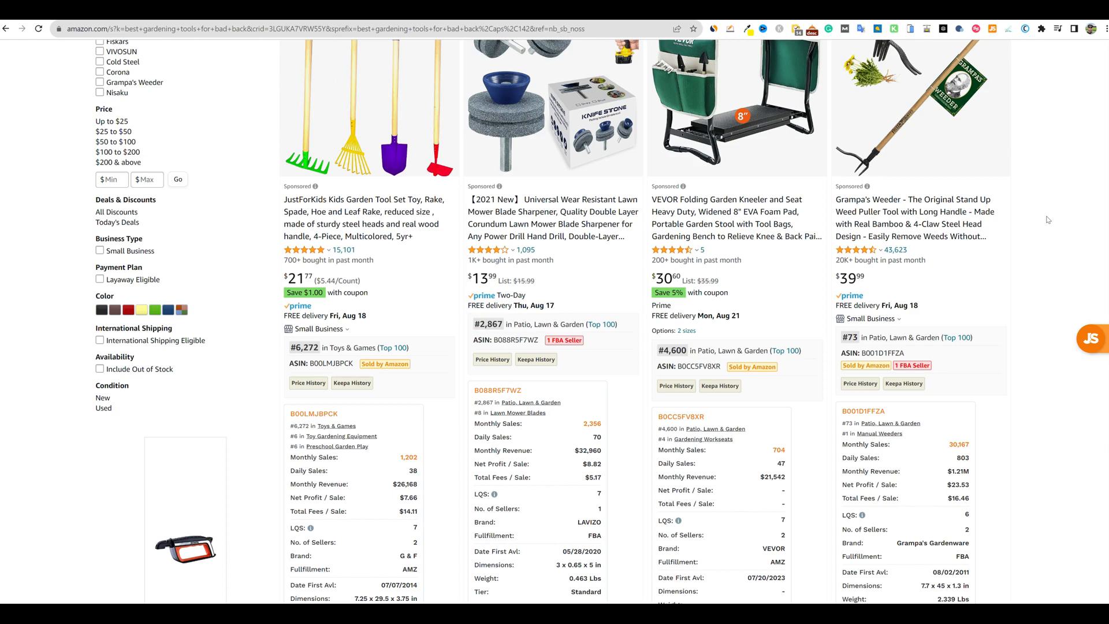
{"action": "scroll", "coordinate": [1048, 220], "scroll_direction": "up", "scroll_amount": 1}
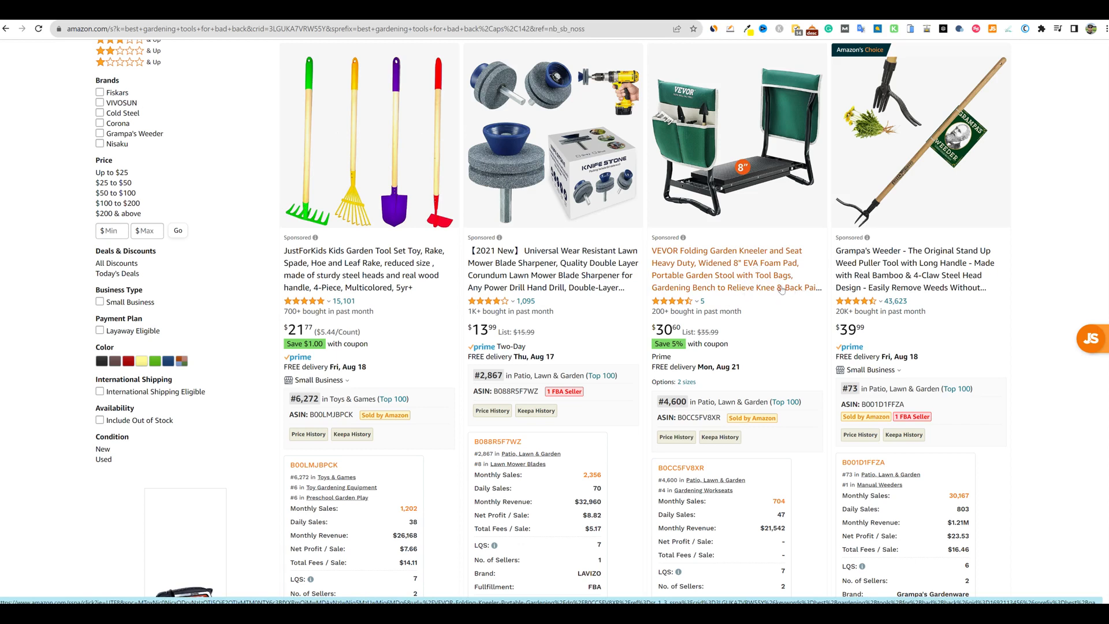
{"action": "mouse_move", "coordinate": [926, 199]}
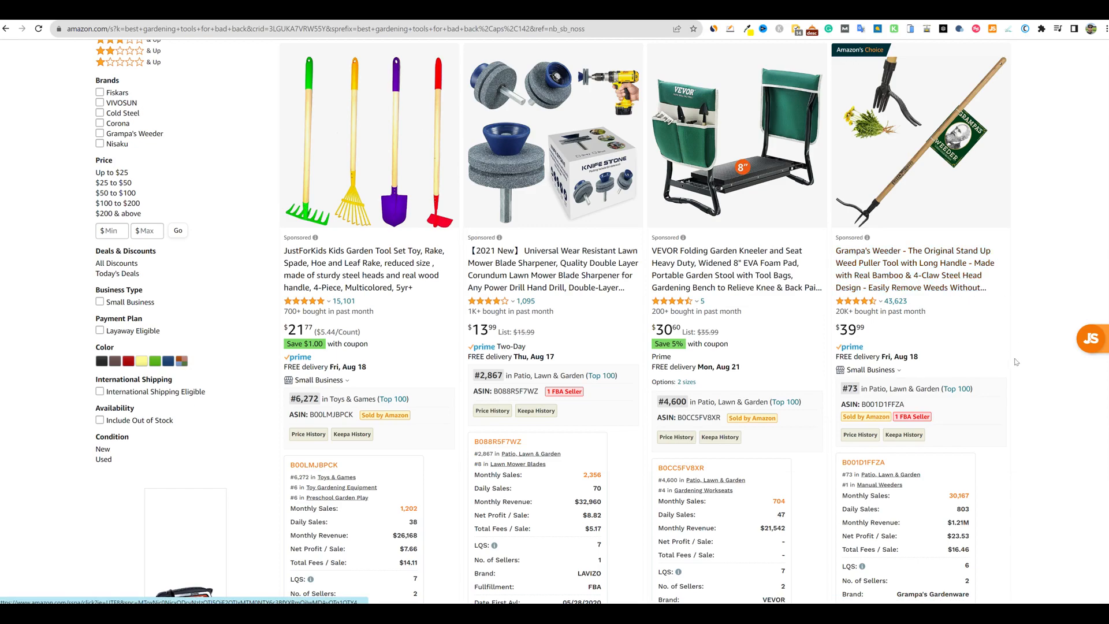
{"action": "scroll", "coordinate": [878, 220], "scroll_direction": "down", "scroll_amount": 1}
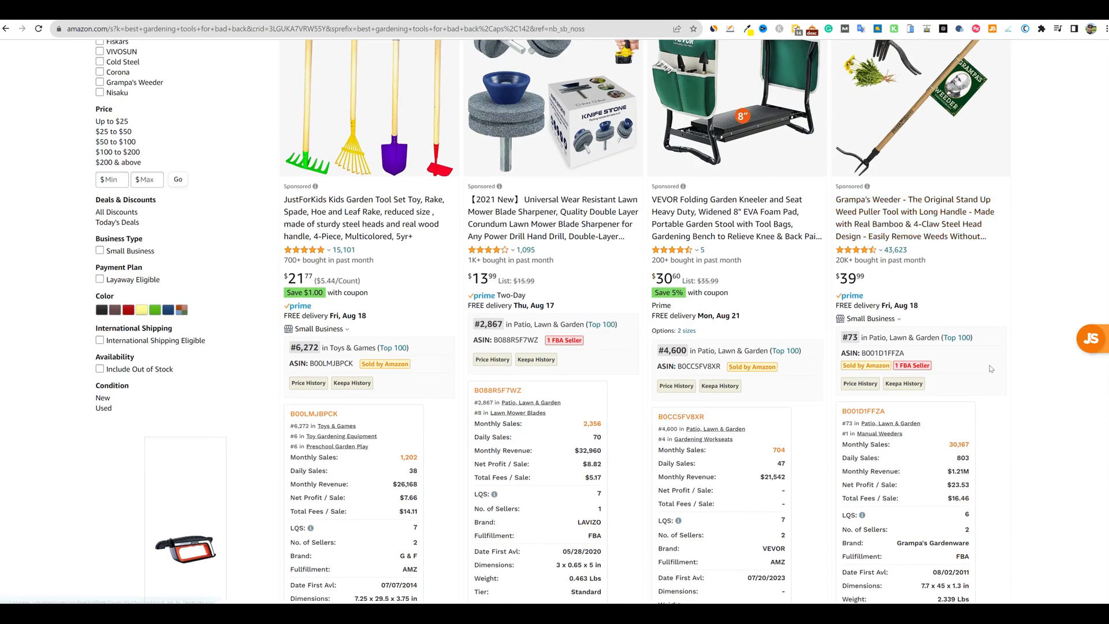
{"action": "scroll", "coordinate": [991, 373], "scroll_direction": "down", "scroll_amount": 5}
{"action": "scroll", "coordinate": [440, 339], "scroll_direction": "down", "scroll_amount": 3}
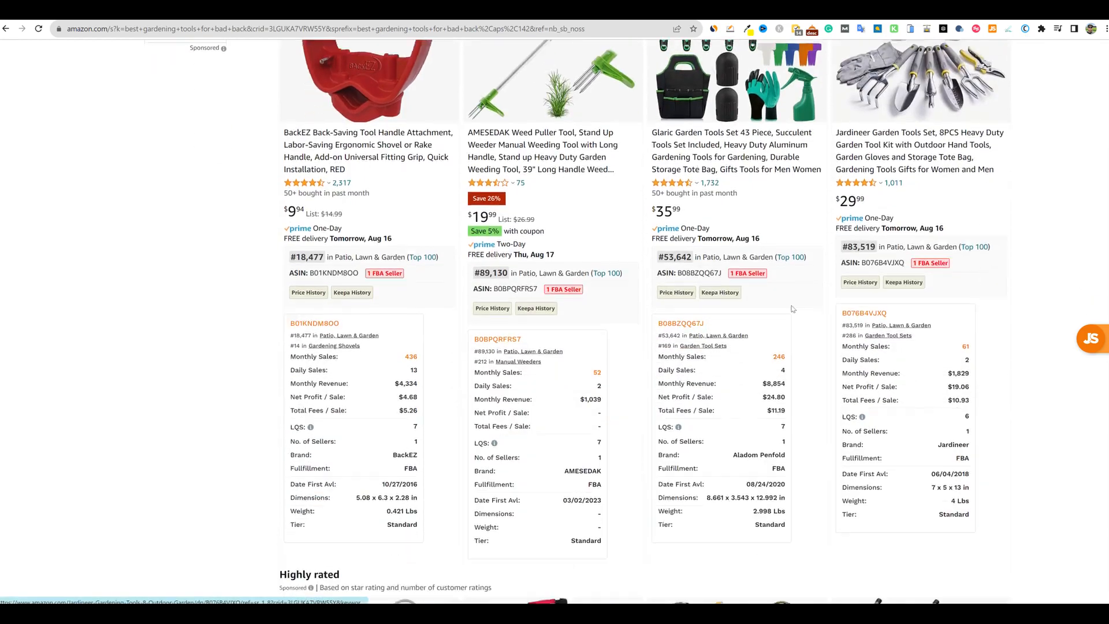
{"action": "scroll", "coordinate": [884, 250], "scroll_direction": "down", "scroll_amount": 7}
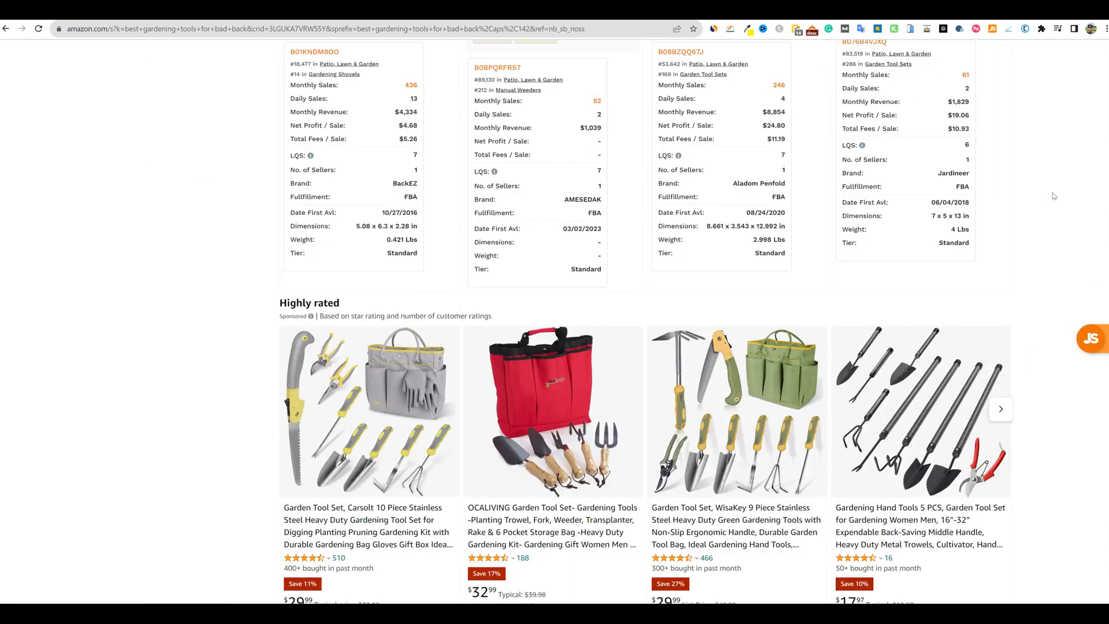
{"action": "key", "text": "Home"}
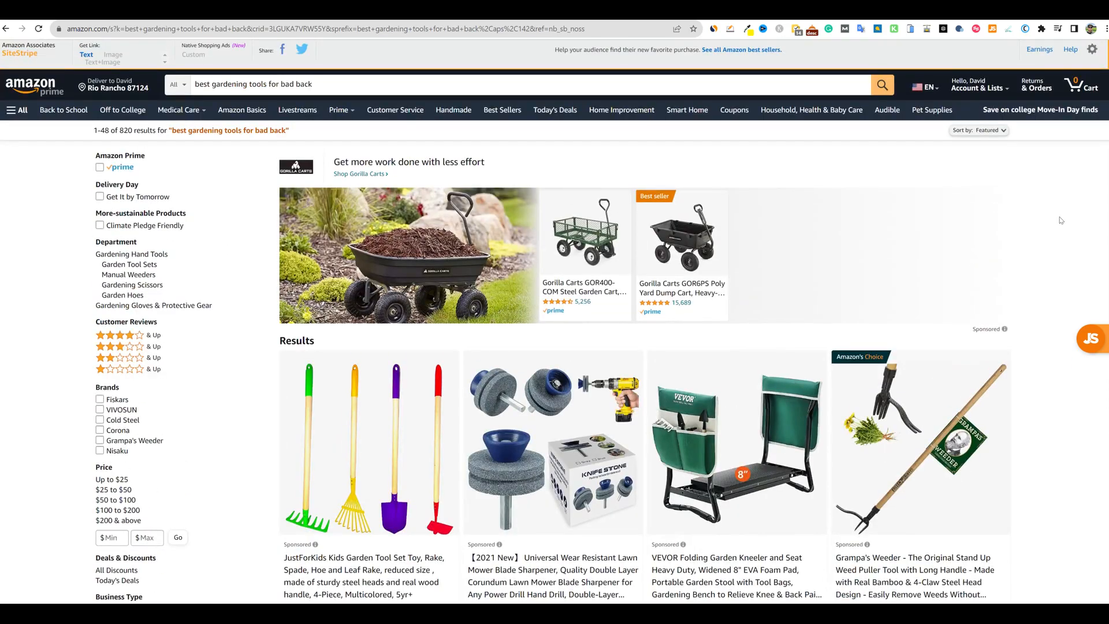
Look through the already opened Amazon product pages, ending on the BackEZ Back-Saving Tool Handle Attachment
{"action": "left_click", "coordinate": [868, 14]}
{"action": "left_click", "coordinate": [843, 14]}
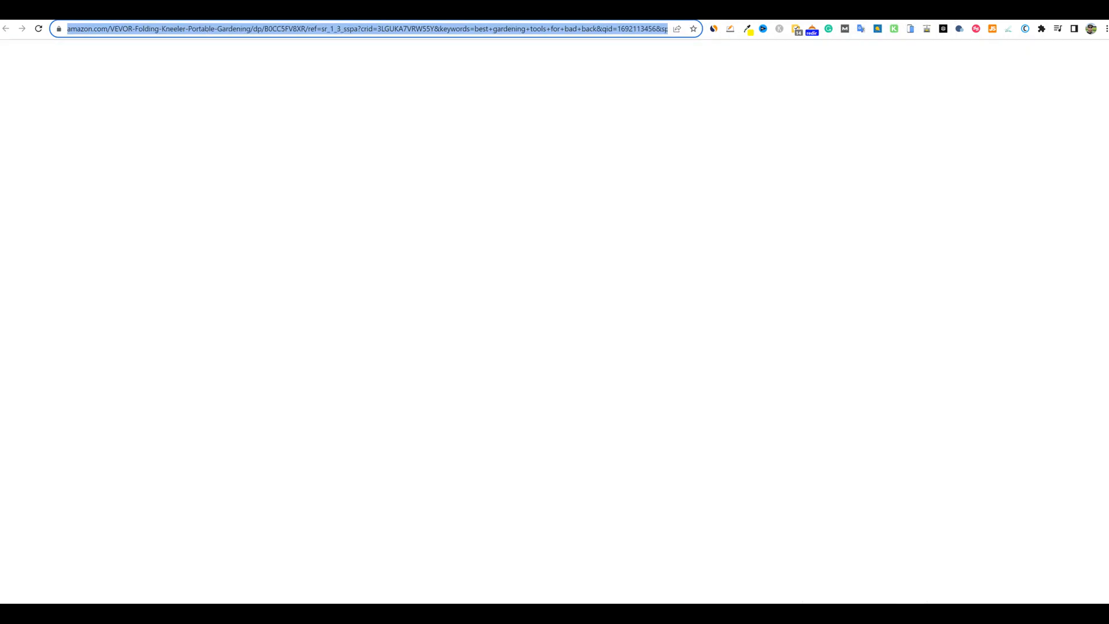
{"action": "left_click", "coordinate": [818, 14]}
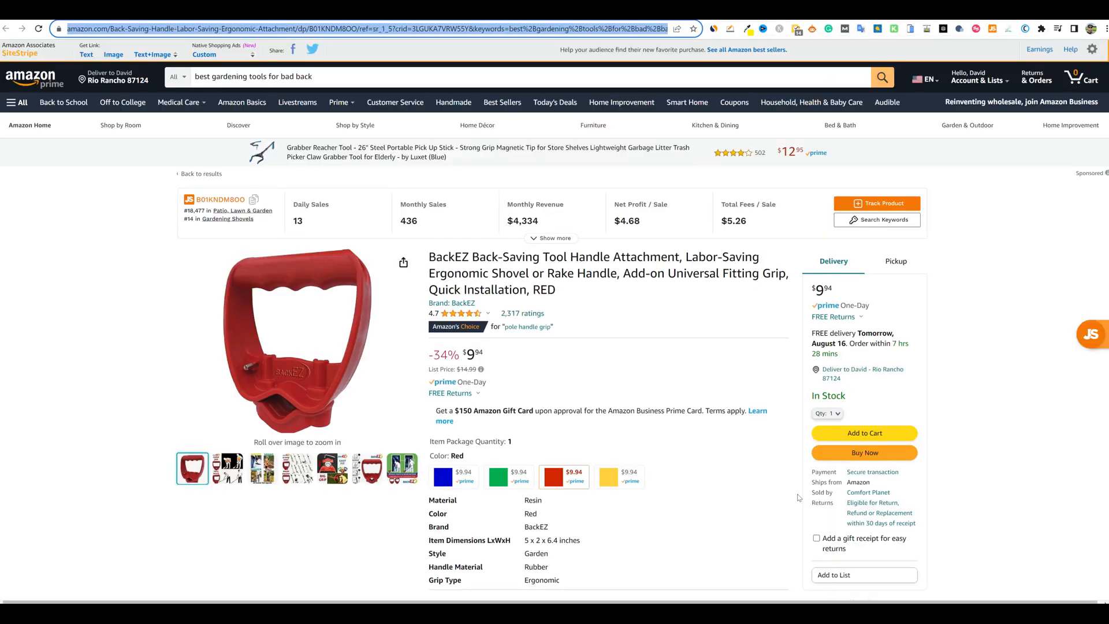
Switch to Notepad, enlarge the text to 140% and examine the list of saved Amazon product links
{"action": "key", "text": "alt+Tab"}
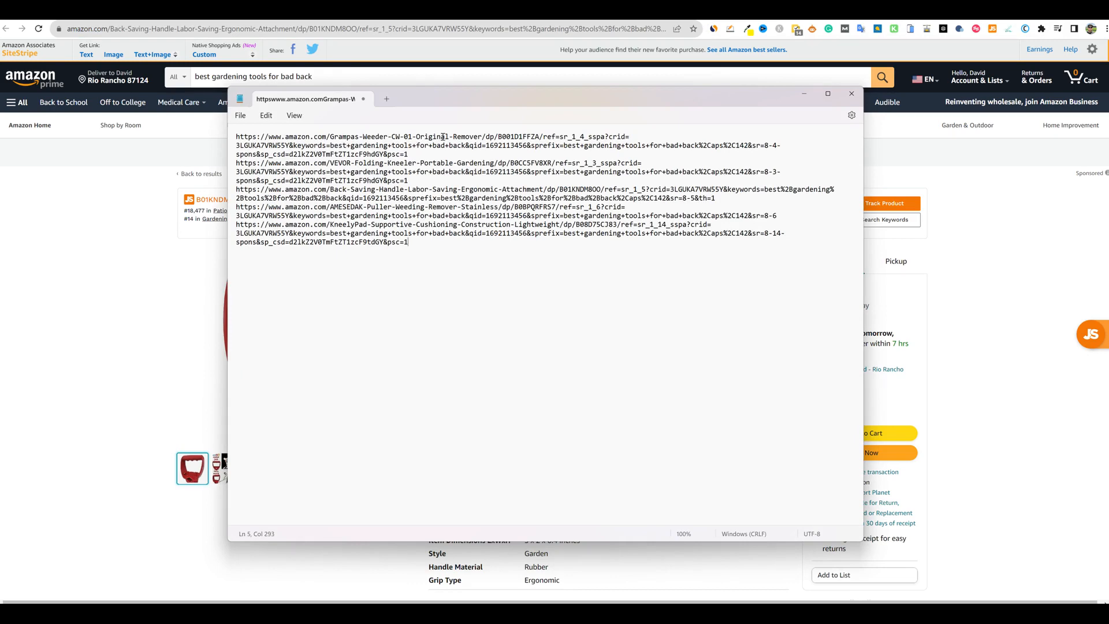
{"action": "scroll", "coordinate": [443, 137], "scroll_direction": "up", "scroll_amount": 4}
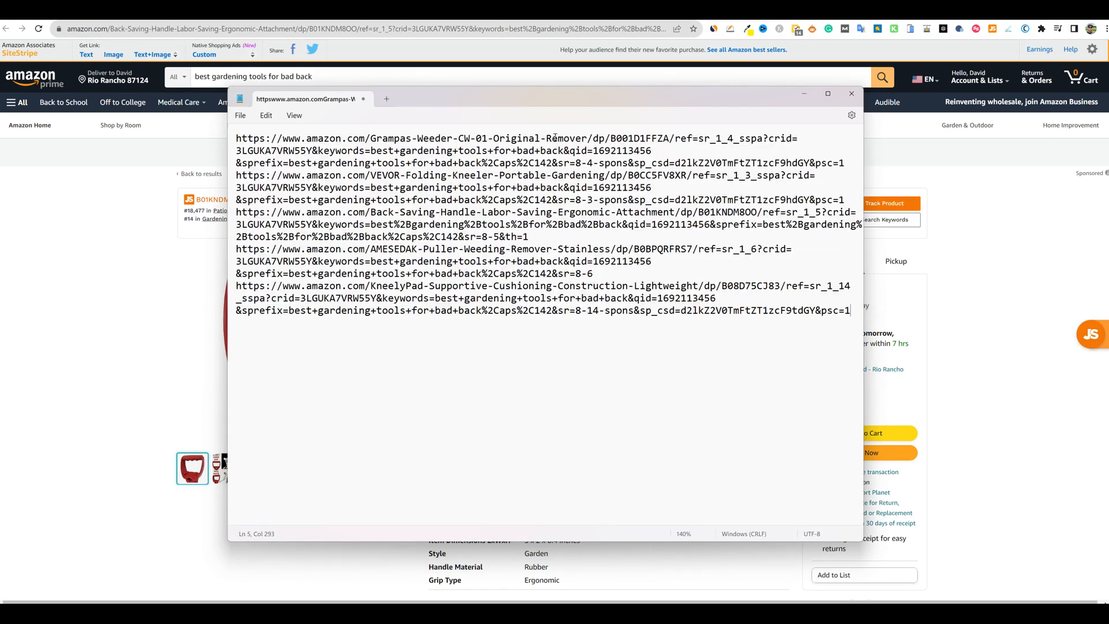
{"action": "left_click", "coordinate": [670, 138]}
{"action": "left_click_drag", "start_coordinate": [670, 138], "coordinate": [237, 138]}
{"action": "left_click", "coordinate": [562, 345]}
{"action": "left_click_drag", "start_coordinate": [653, 150], "coordinate": [238, 139]}
{"action": "left_click", "coordinate": [552, 374]}
{"action": "left_click_drag", "start_coordinate": [676, 153], "coordinate": [518, 139]}
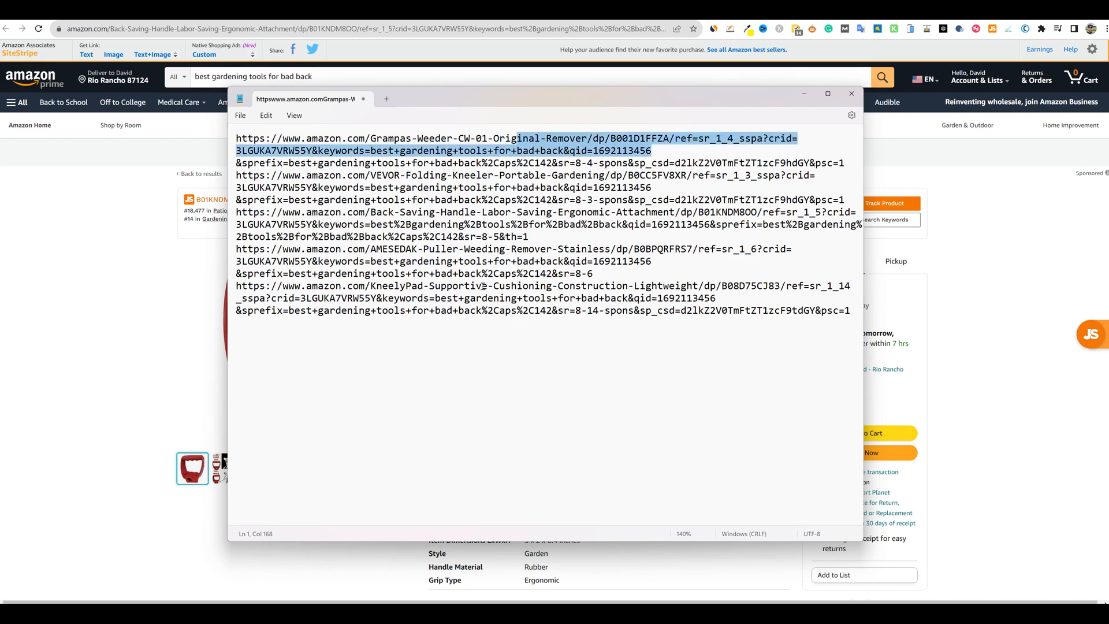
{"action": "left_click", "coordinate": [130, 213]}
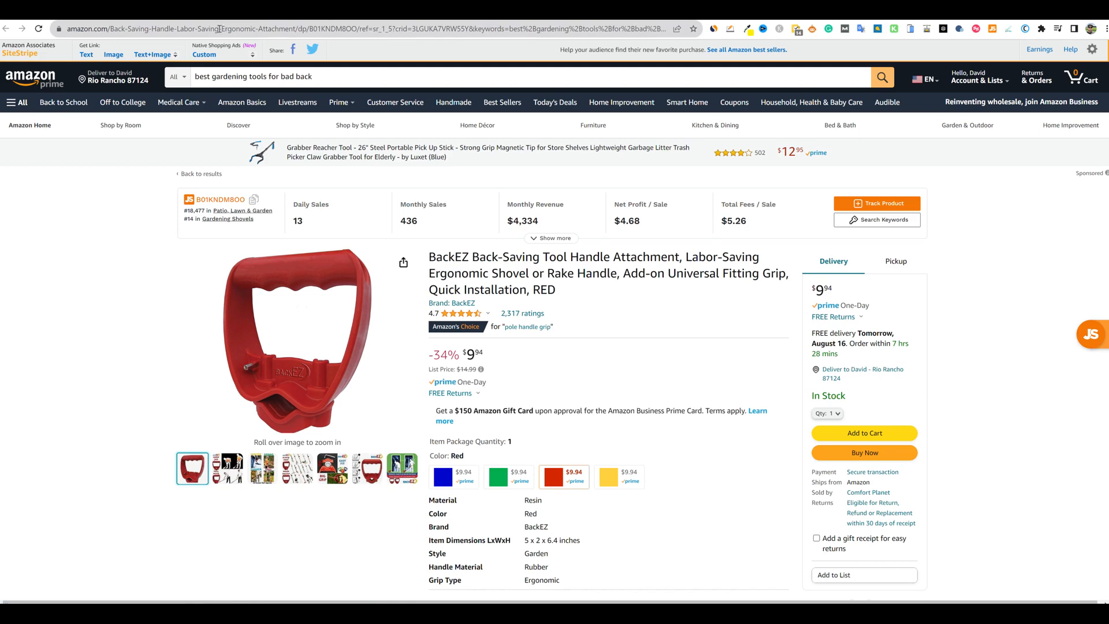
Copy the search phrase "best gardening tools for bad back" from the Google search page
{"action": "left_click", "coordinate": [218, 28]}
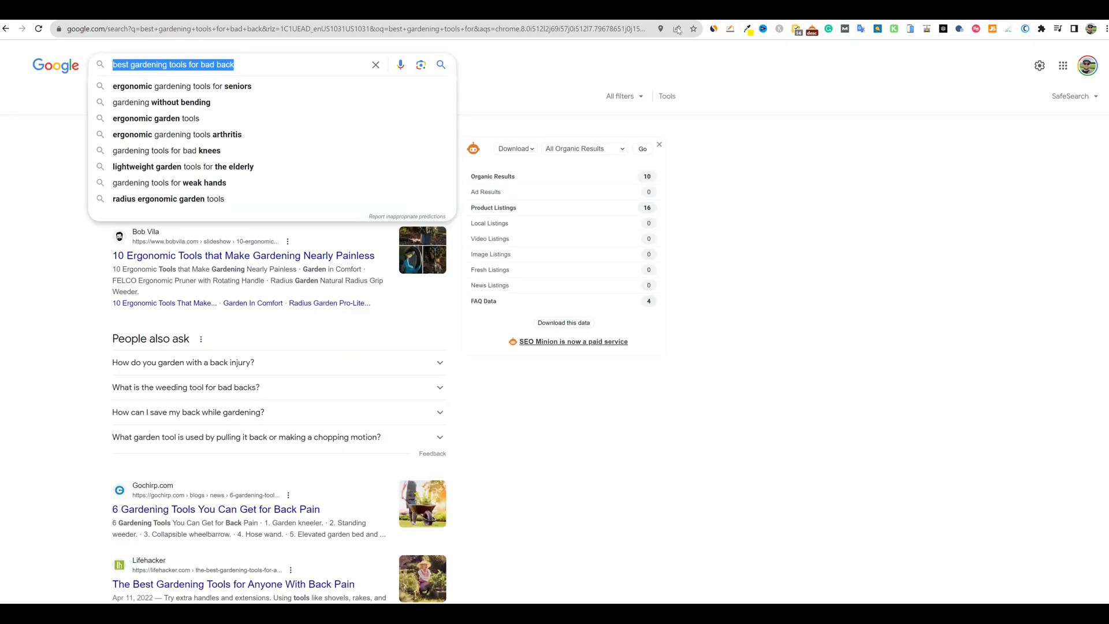
{"action": "left_click", "coordinate": [234, 66]}
{"action": "left_click_drag", "start_coordinate": [234, 67], "coordinate": [114, 68]}
{"action": "key", "text": "ctrl+c"}
{"action": "key", "text": "ctrl+m"}
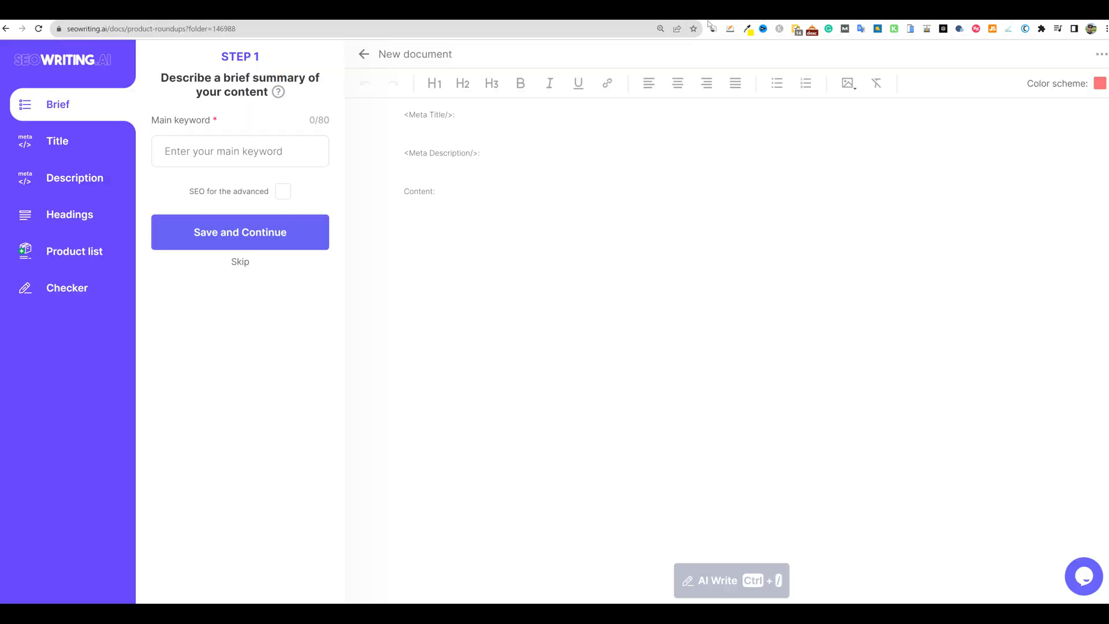
Set the brief's main keyword to "best gardening tools for bad back" and enable SEO for the advanced
{"action": "left_click", "coordinate": [276, 149]}
{"action": "key", "text": "ctrl+v"}
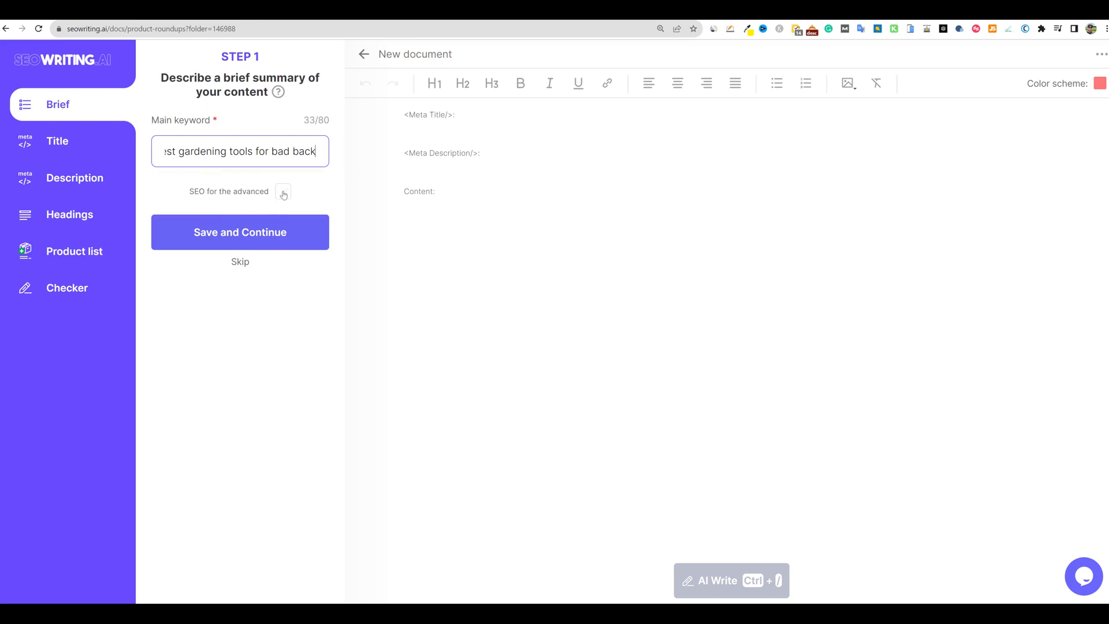
{"action": "left_click", "coordinate": [283, 192]}
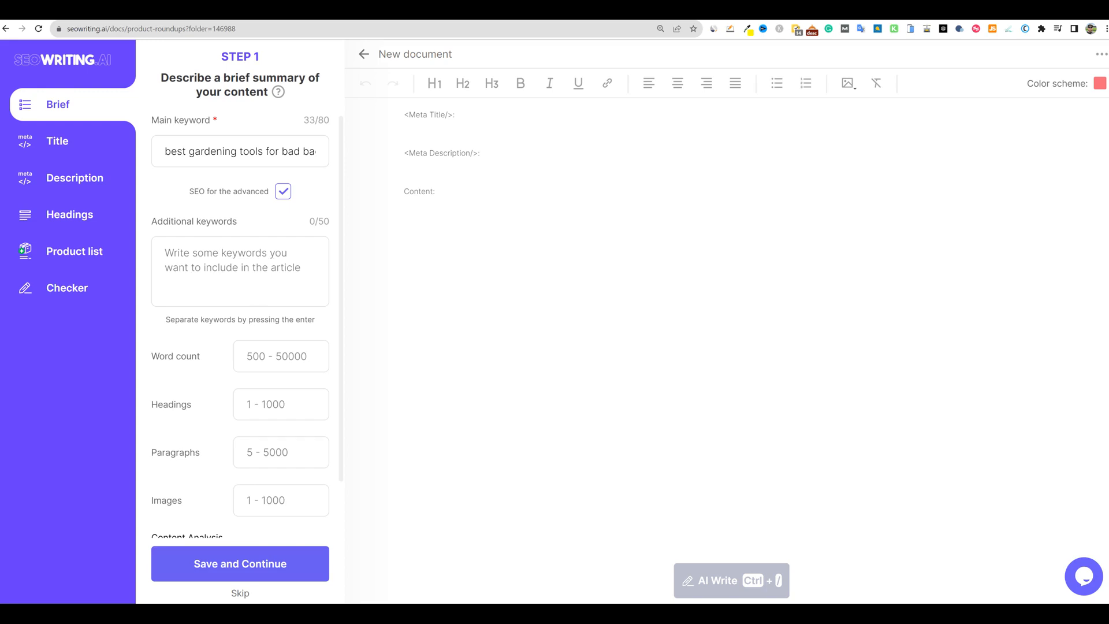
Open ChatGPT in a new browser tab
{"action": "key", "text": "ctrl+t"}
{"action": "type", "text": "chat"}
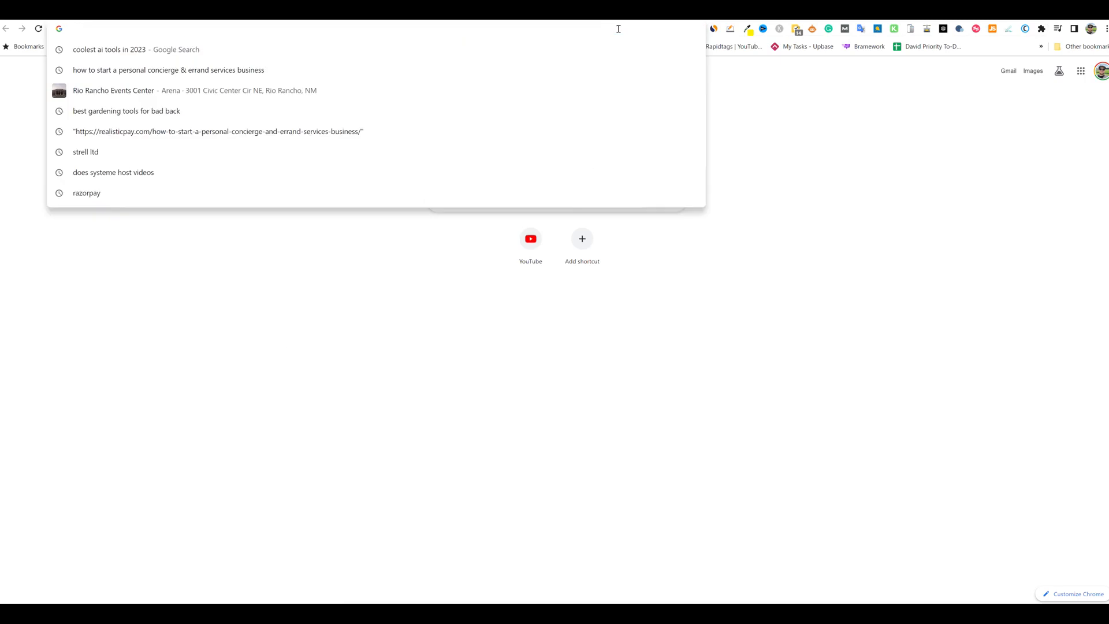
{"action": "key", "text": "Return"}
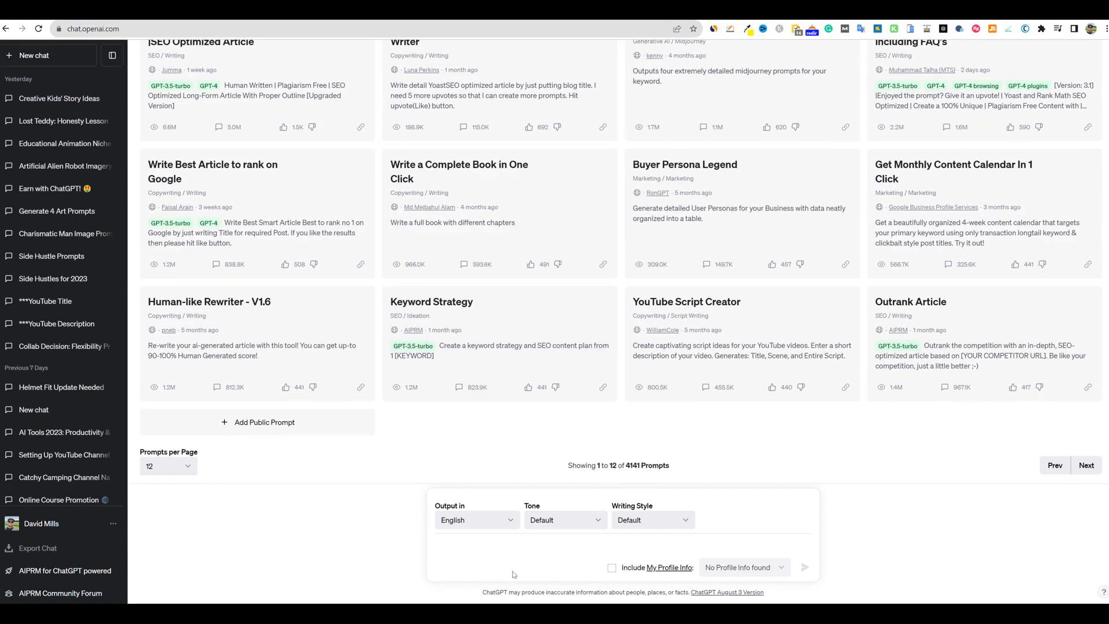
Search the public AIPRM prompts for "nlp"
{"action": "scroll", "coordinate": [533, 459], "scroll_direction": "up", "scroll_amount": 5}
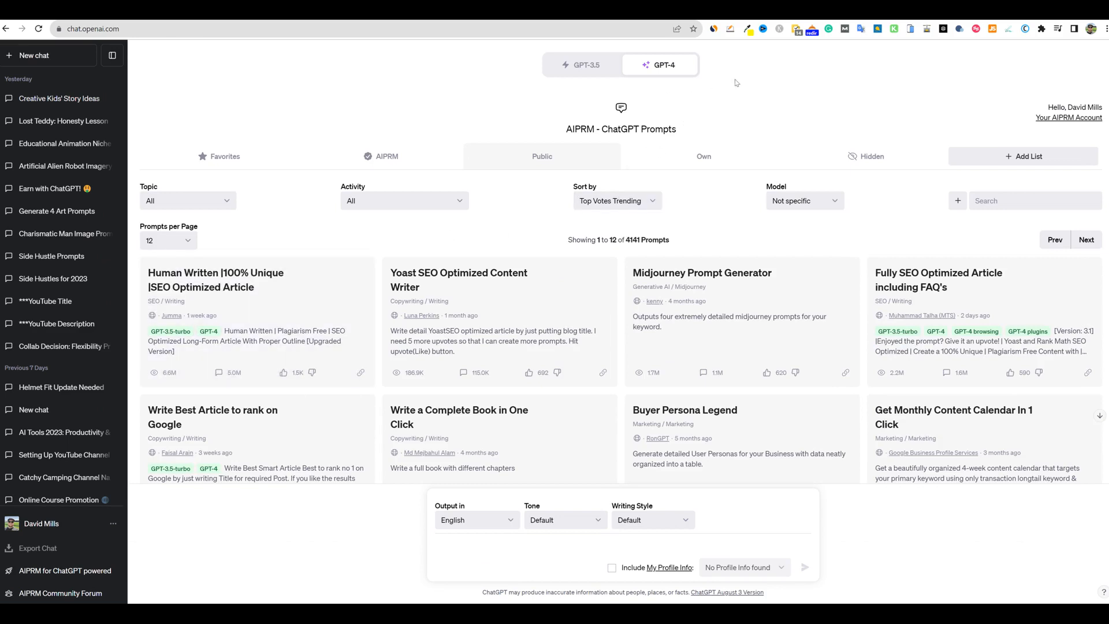
{"action": "scroll", "coordinate": [742, 323], "scroll_direction": "down", "scroll_amount": 2}
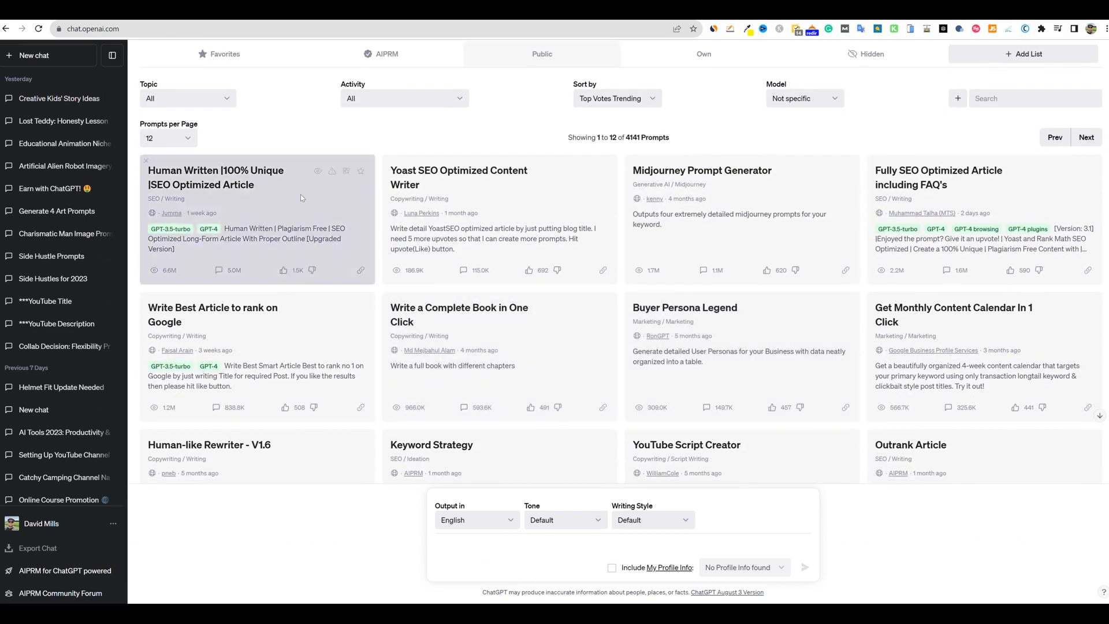
{"action": "scroll", "coordinate": [301, 198], "scroll_direction": "up", "scroll_amount": 2}
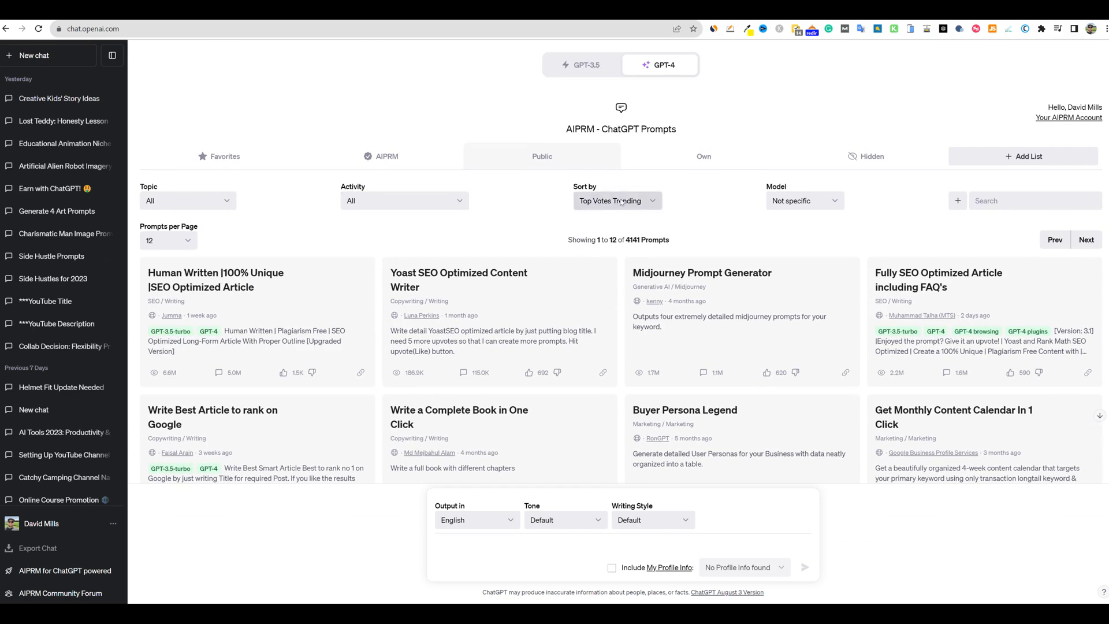
{"action": "left_click", "coordinate": [1000, 202]}
{"action": "type", "text": "nlp"}
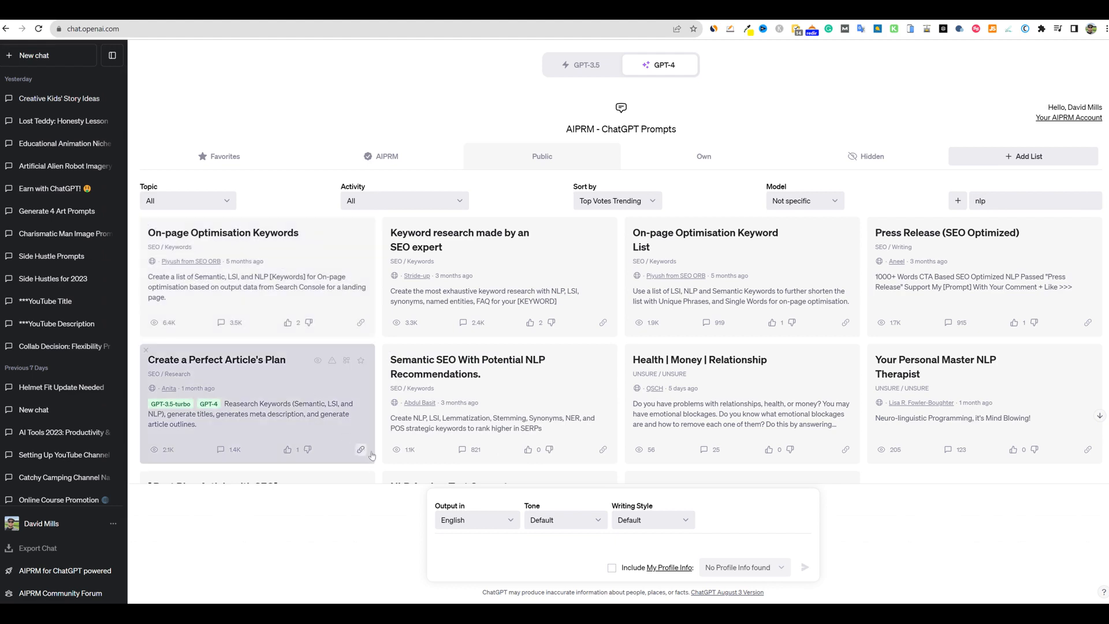
Run the On-page Optimisation Keywords prompt with "best gardening tools for bad back" as its input
{"action": "left_click", "coordinate": [466, 546]}
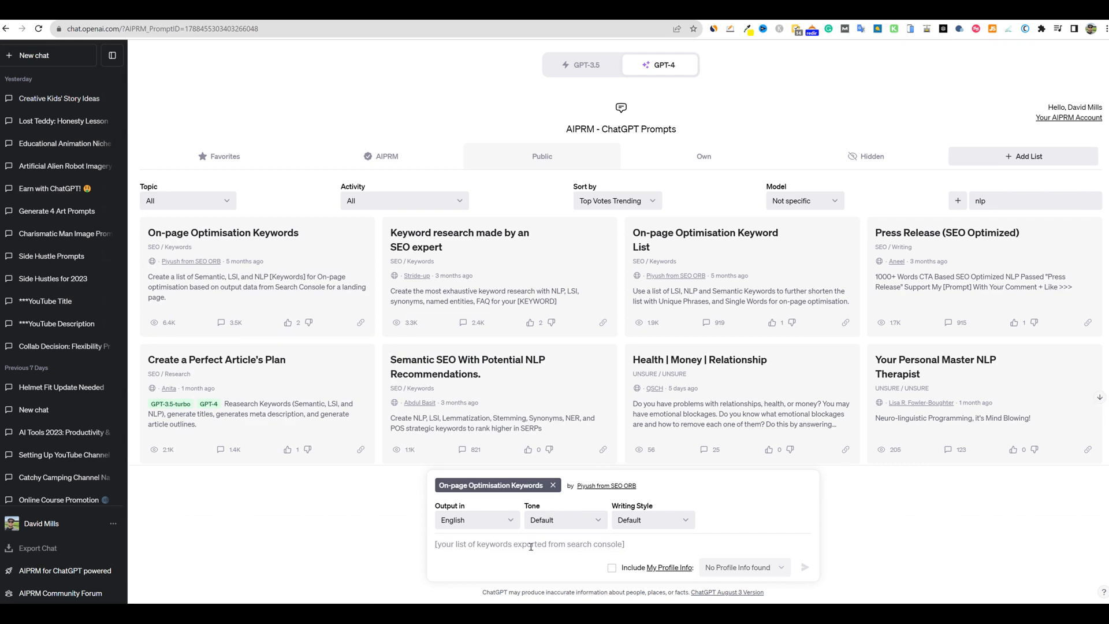
{"action": "key", "text": "ctrl+v"}
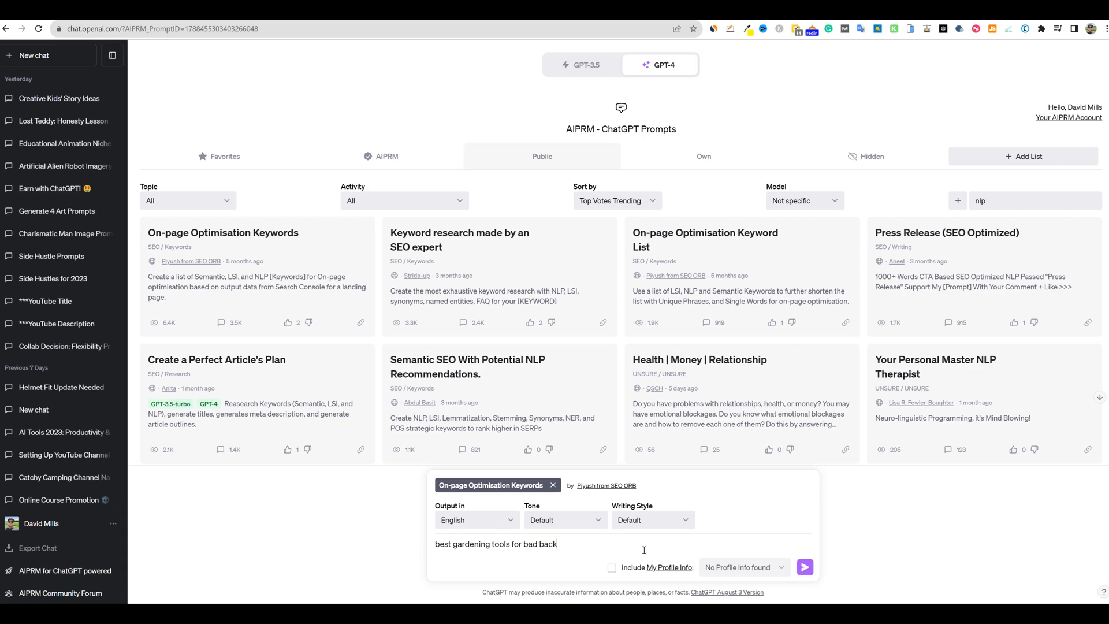
{"action": "left_click", "coordinate": [804, 568]}
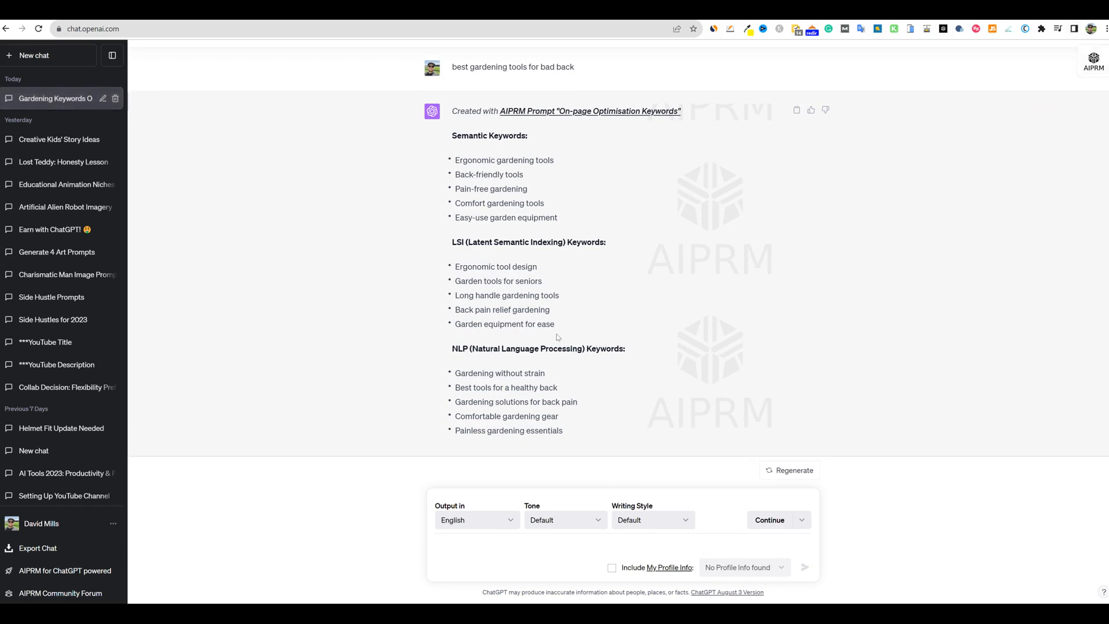
Copy the generated keyword lists from ChatGPT into the brief's additional keywords in SEOWriting.AI
{"action": "left_click_drag", "start_coordinate": [576, 435], "coordinate": [456, 153]}
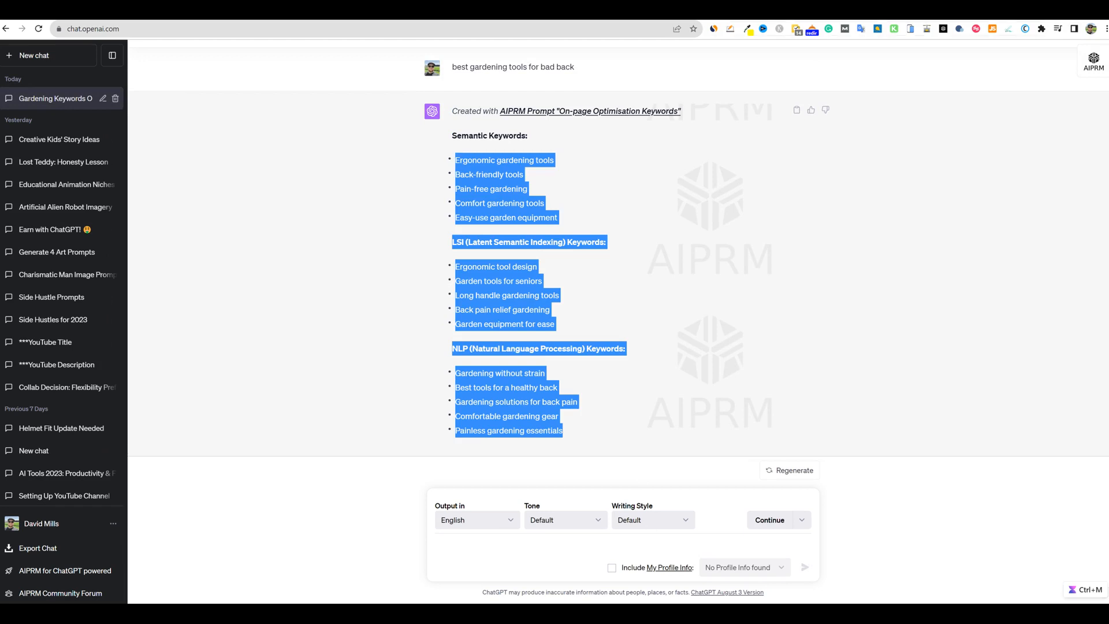
{"action": "key", "text": "ctrl+Tab"}
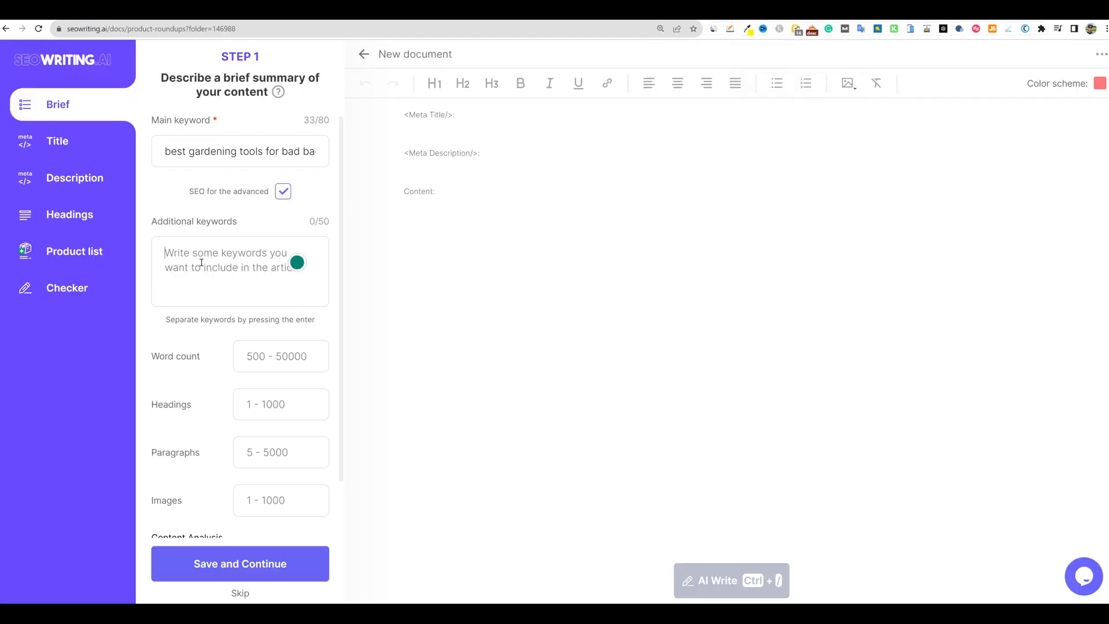
{"action": "key", "text": "ctrl+v"}
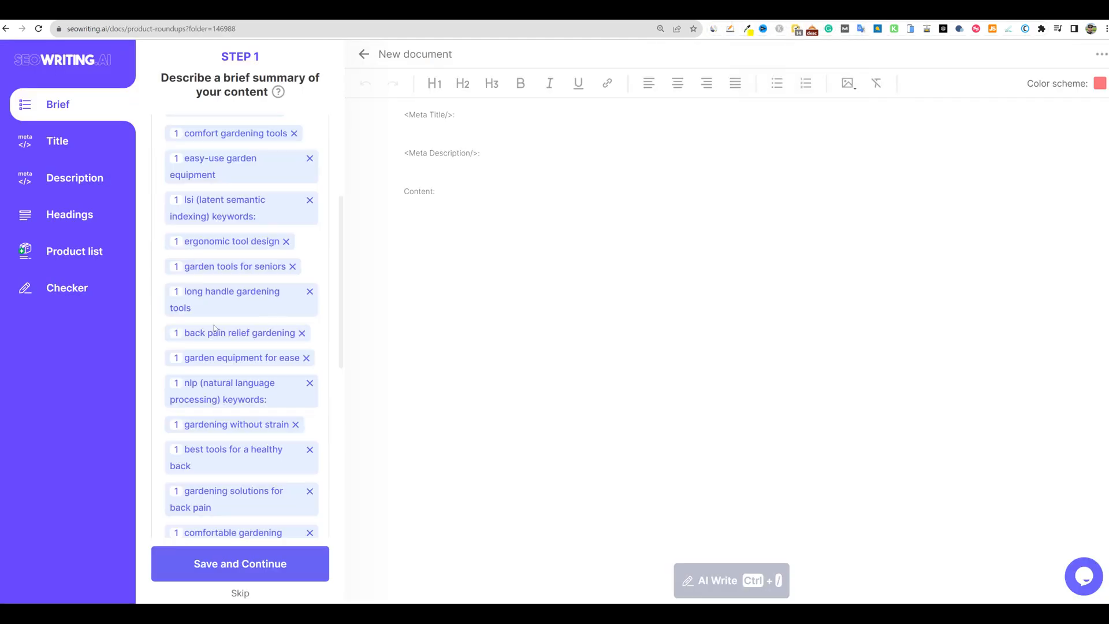
Remove the "lsi (latent semantic indexing) keywords:" and "nlp (natural language processing) keywords:" heading entries from the additional keywords
{"action": "scroll", "coordinate": [273, 313], "scroll_direction": "up", "scroll_amount": 4}
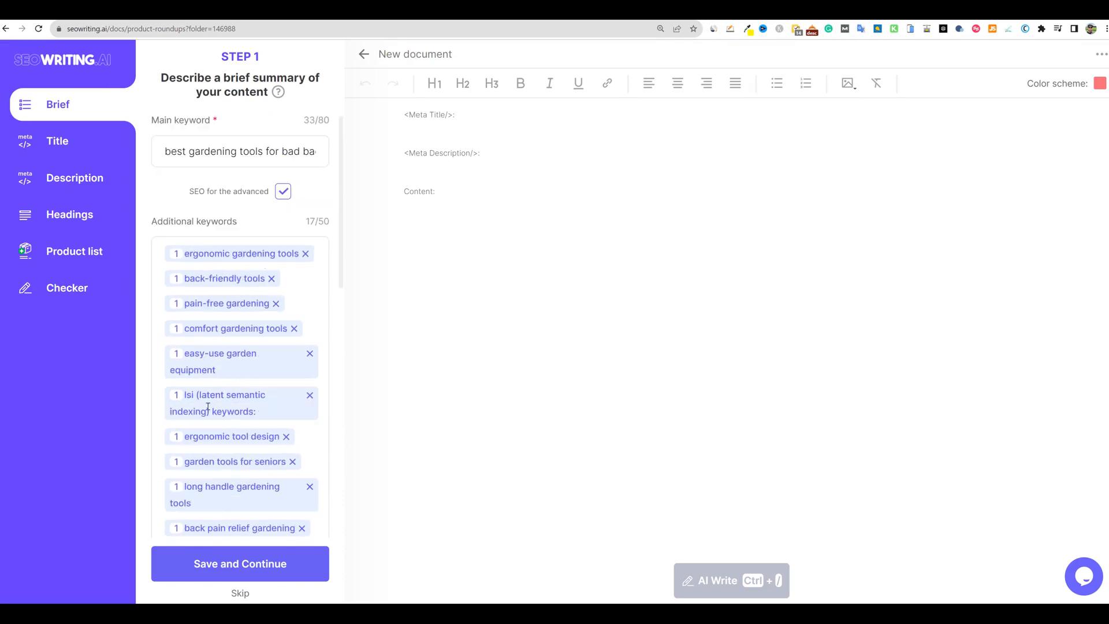
{"action": "left_click", "coordinate": [310, 395]}
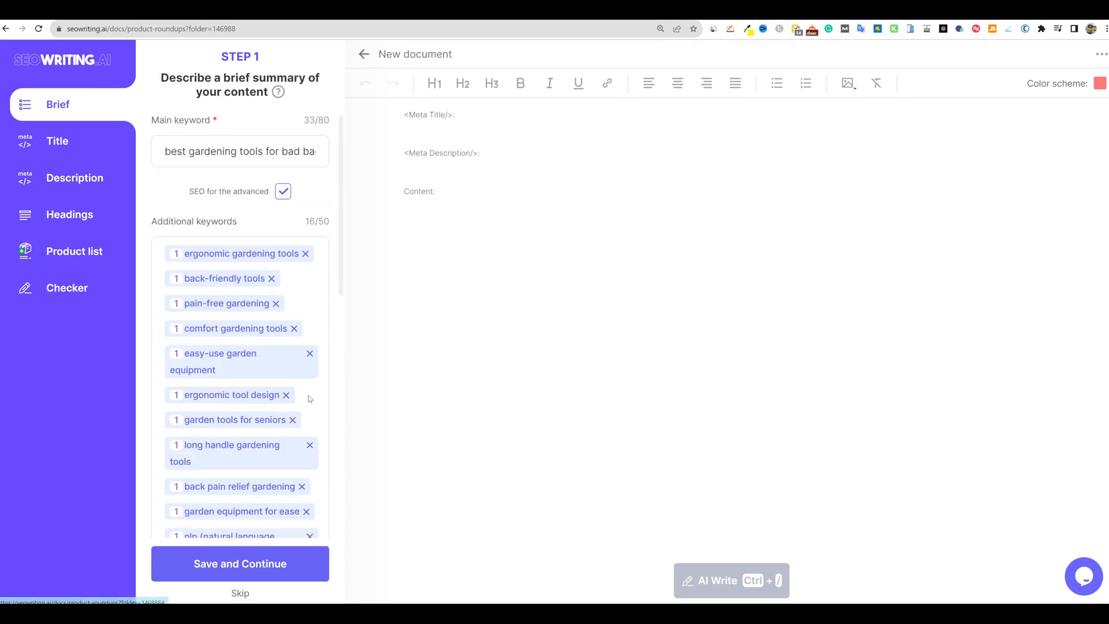
{"action": "scroll", "coordinate": [295, 400], "scroll_direction": "down", "scroll_amount": 2}
{"action": "scroll", "coordinate": [290, 406], "scroll_direction": "down", "scroll_amount": 2}
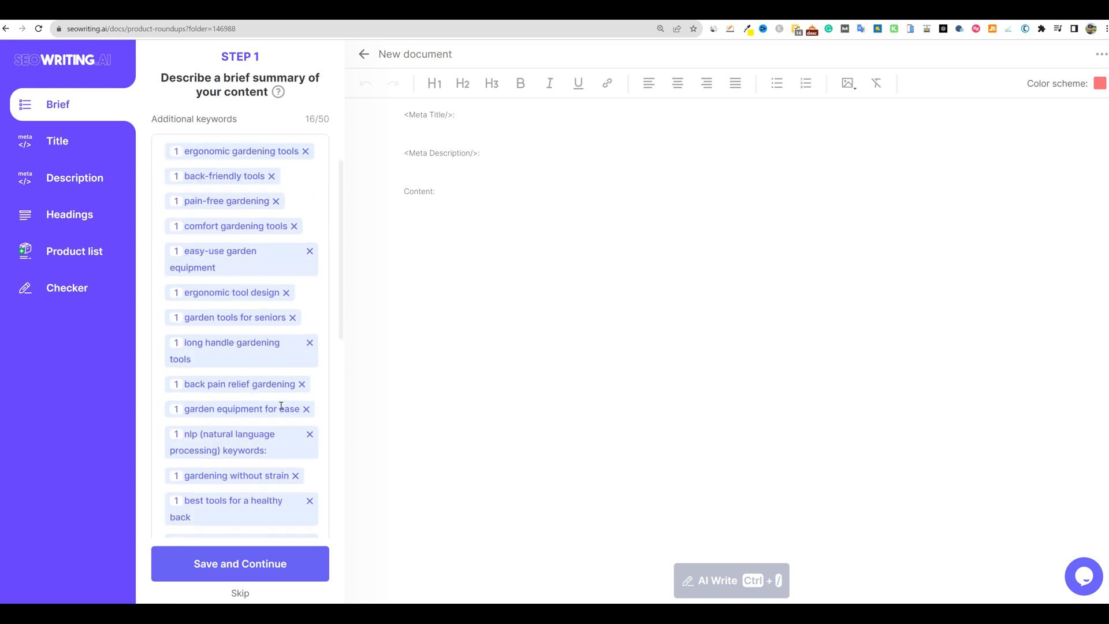
{"action": "left_click", "coordinate": [310, 434]}
{"action": "scroll", "coordinate": [308, 439], "scroll_direction": "down", "scroll_amount": 2}
{"action": "scroll", "coordinate": [310, 439], "scroll_direction": "down", "scroll_amount": 1}
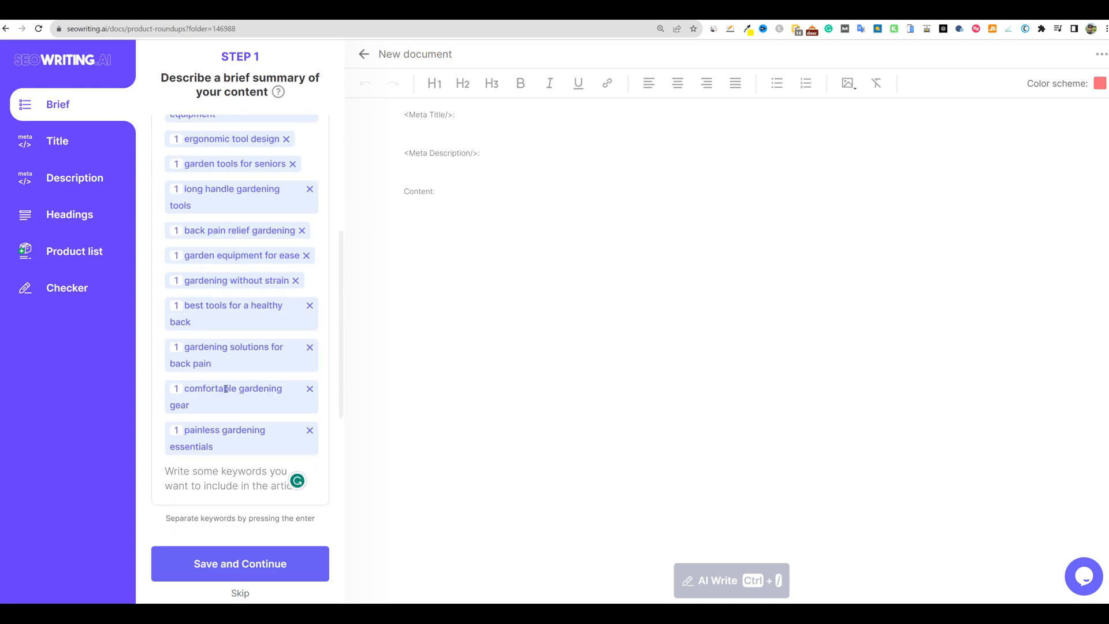
{"action": "key", "text": "ctrl+Tab"}
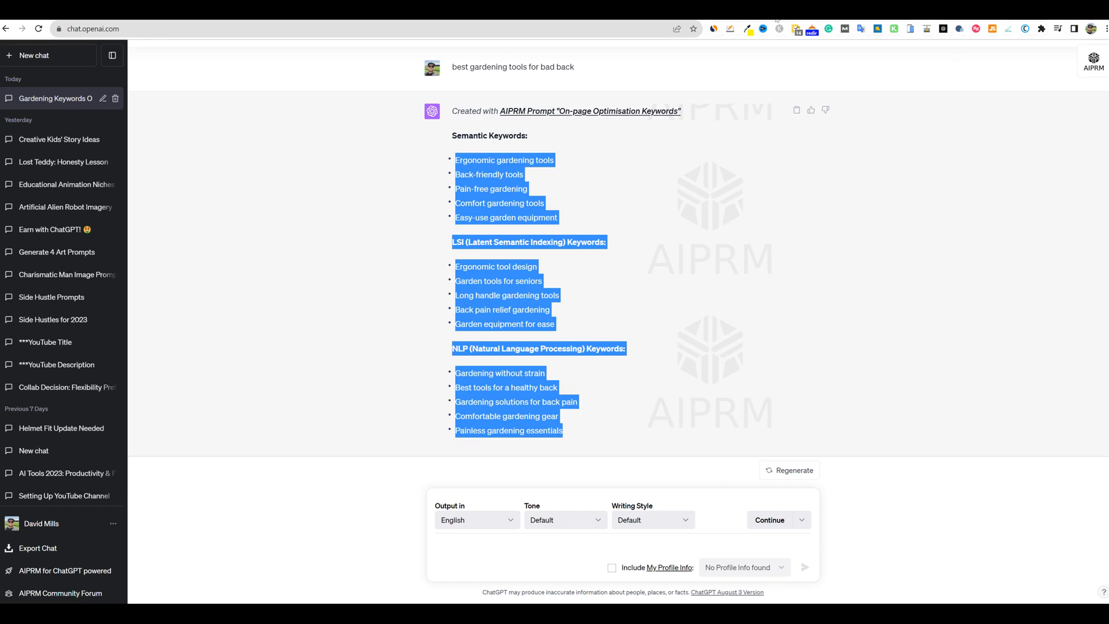
{"action": "key", "text": "ctrl+shift+Tab"}
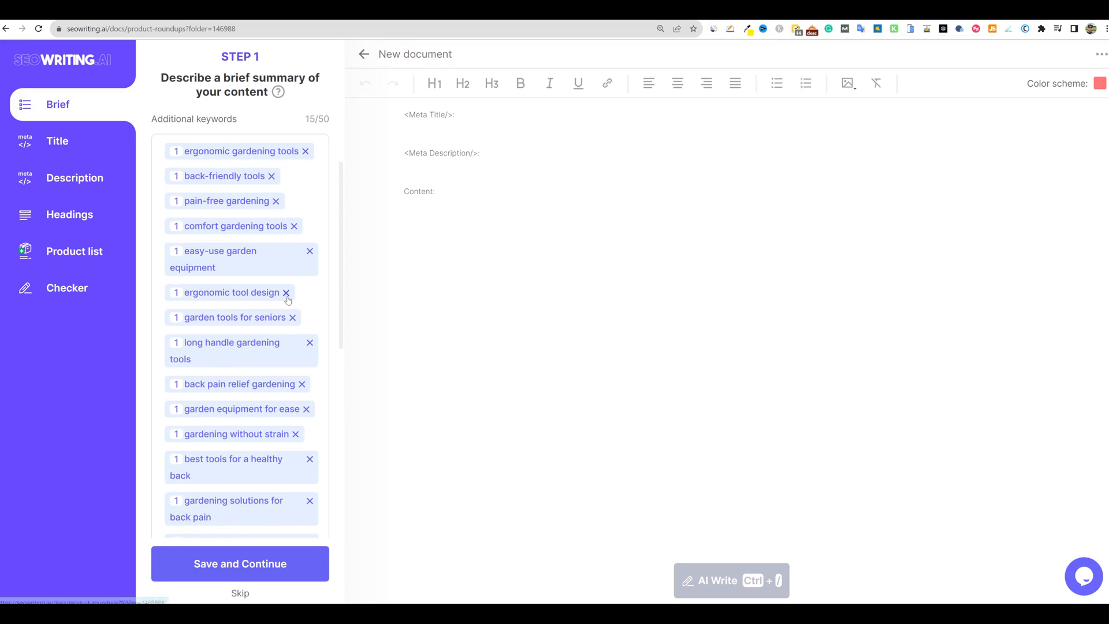
{"action": "scroll", "coordinate": [299, 476], "scroll_direction": "up", "scroll_amount": 2}
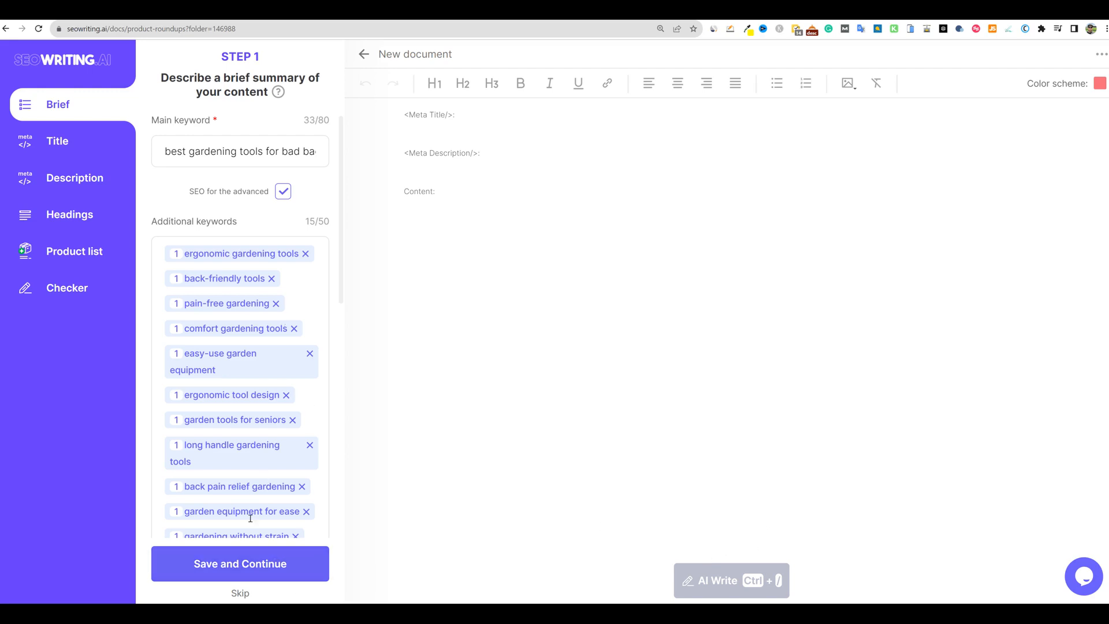
Set the usage count of the additional keyword "back pain relief gardening" to 2
{"action": "scroll", "coordinate": [253, 491], "scroll_direction": "down", "scroll_amount": 4}
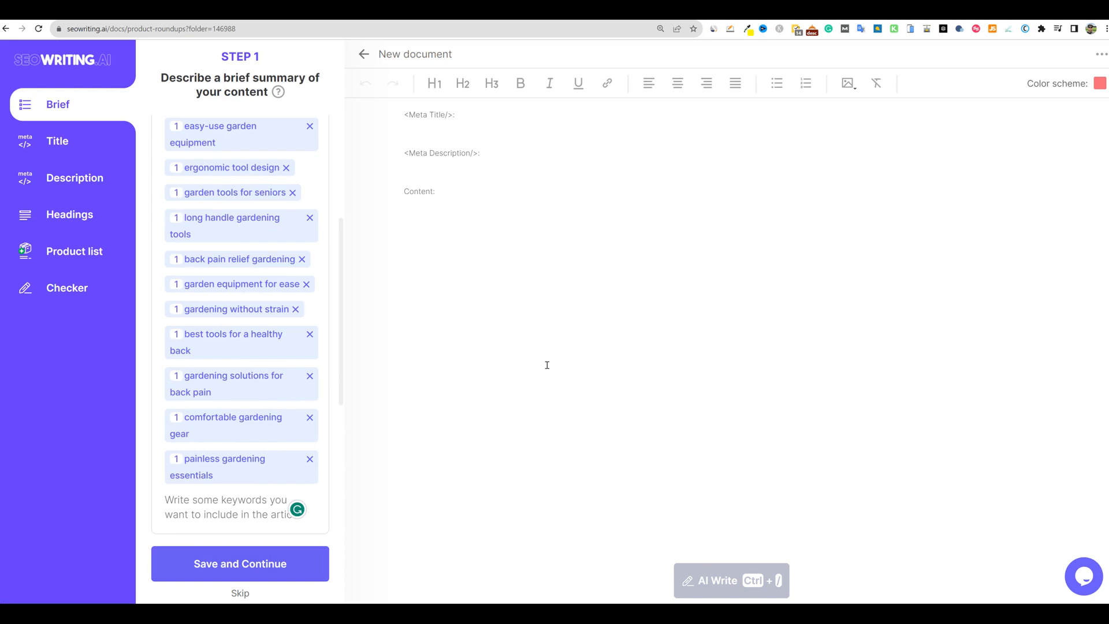
{"action": "left_click", "coordinate": [176, 259]}
{"action": "scroll", "coordinate": [227, 311], "scroll_direction": "up", "scroll_amount": 4}
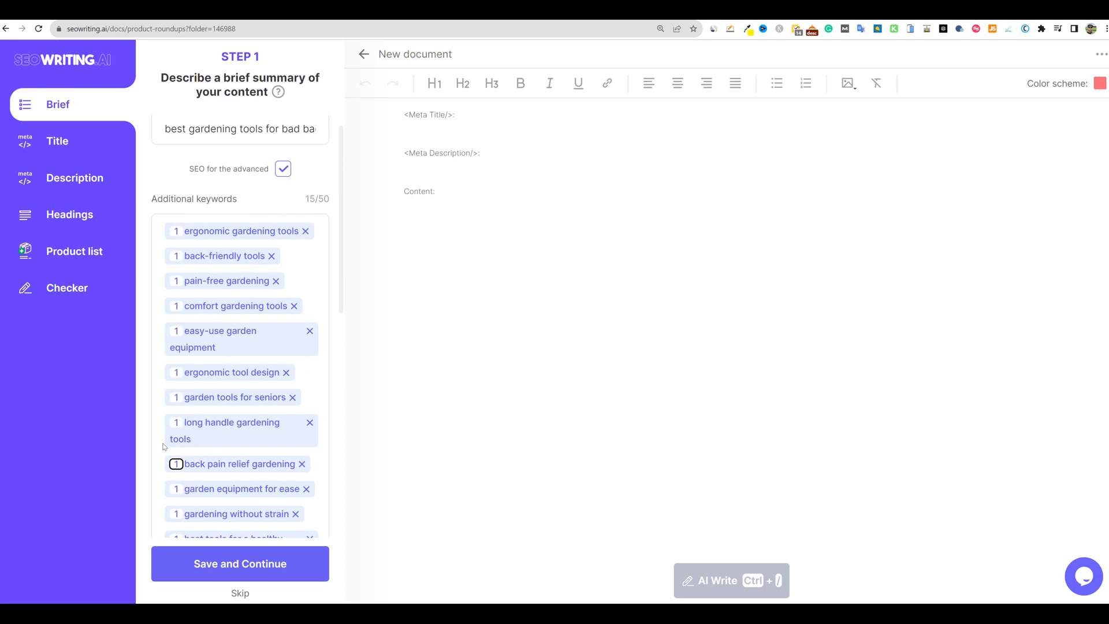
{"action": "key", "text": "BackSpace"}
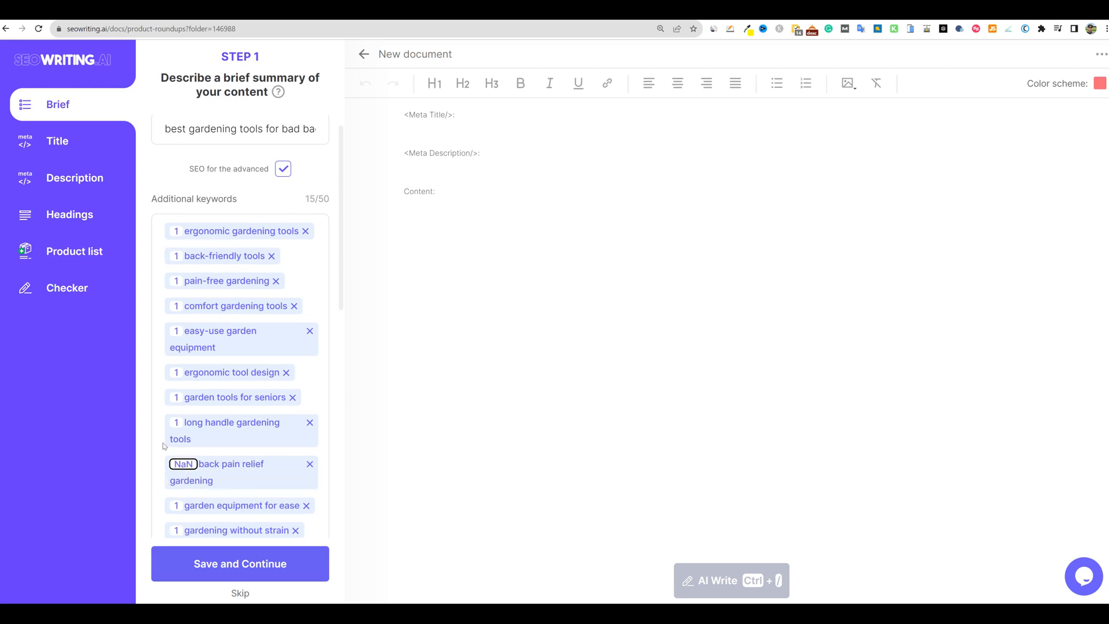
{"action": "type", "text": "2"}
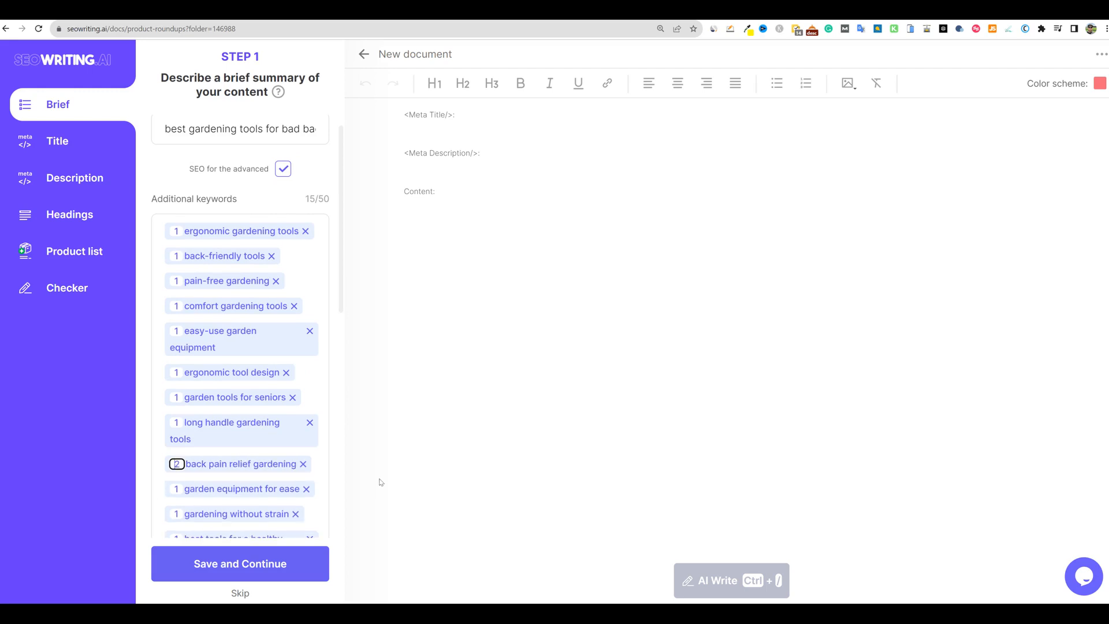
{"action": "key", "text": "Tab"}
{"action": "key", "text": "Tab"}
{"action": "key", "text": "Tab"}
{"action": "key", "text": "Tab"}
{"action": "key", "text": "Tab"}
{"action": "key", "text": "Tab"}
{"action": "key", "text": "Tab"}
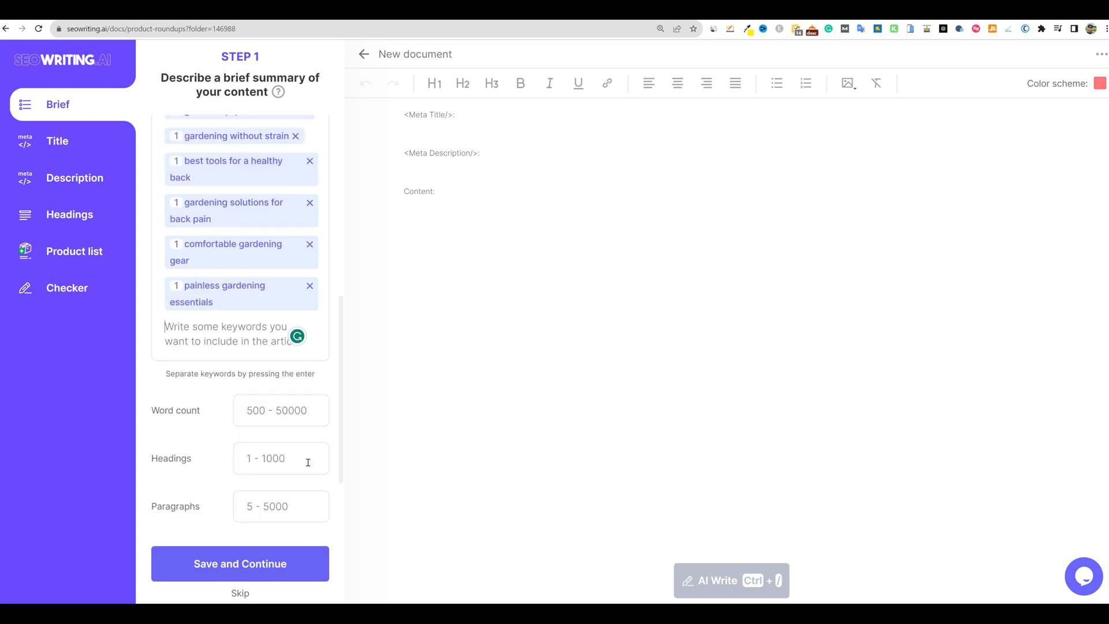
Set the usage count of the additional keyword "ergonomic gardening tools" to 2
{"action": "scroll", "coordinate": [273, 376], "scroll_direction": "up", "scroll_amount": 3}
{"action": "scroll", "coordinate": [190, 343], "scroll_direction": "up", "scroll_amount": 4}
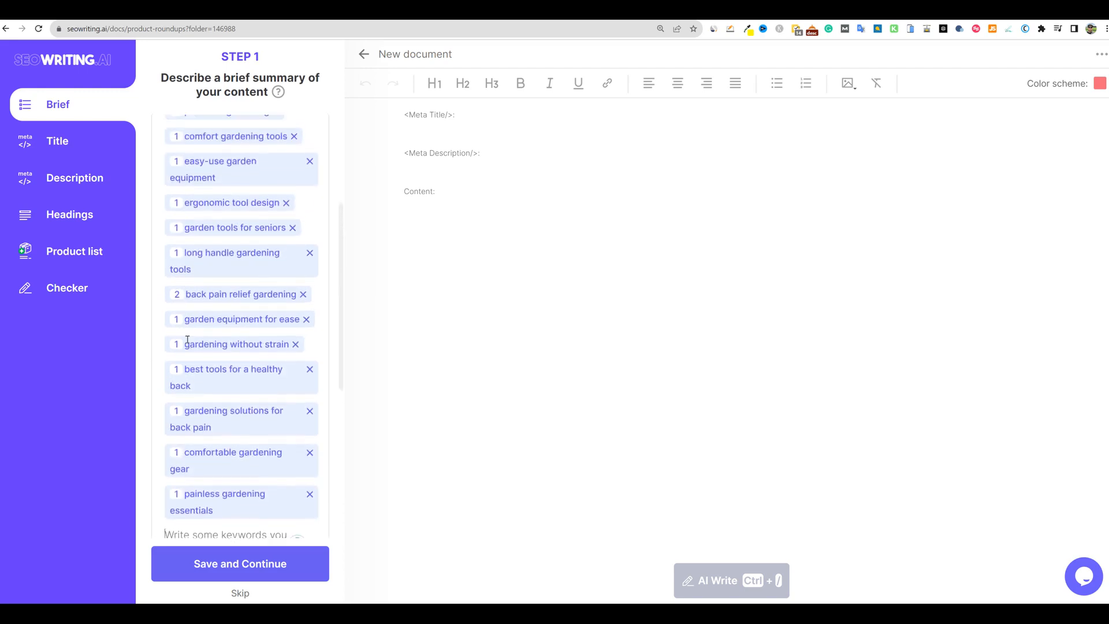
{"action": "scroll", "coordinate": [193, 334], "scroll_direction": "up", "scroll_amount": 2}
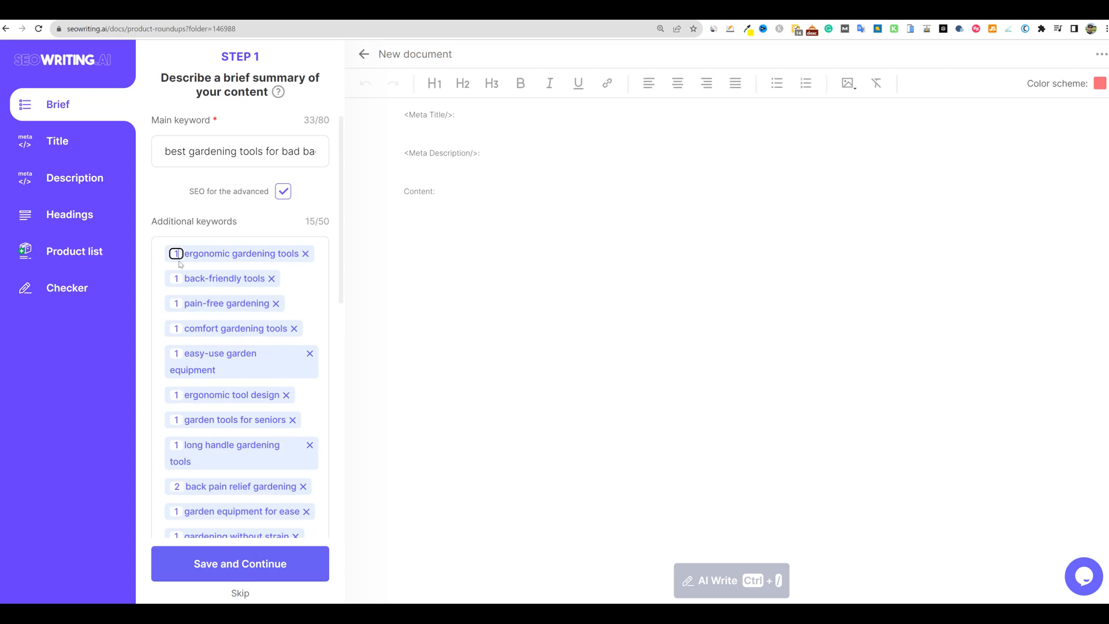
{"action": "type", "text": "2"}
Set the brief's word count to 1200 and its number of headings to 20
{"action": "scroll", "coordinate": [322, 297], "scroll_direction": "down", "scroll_amount": 5}
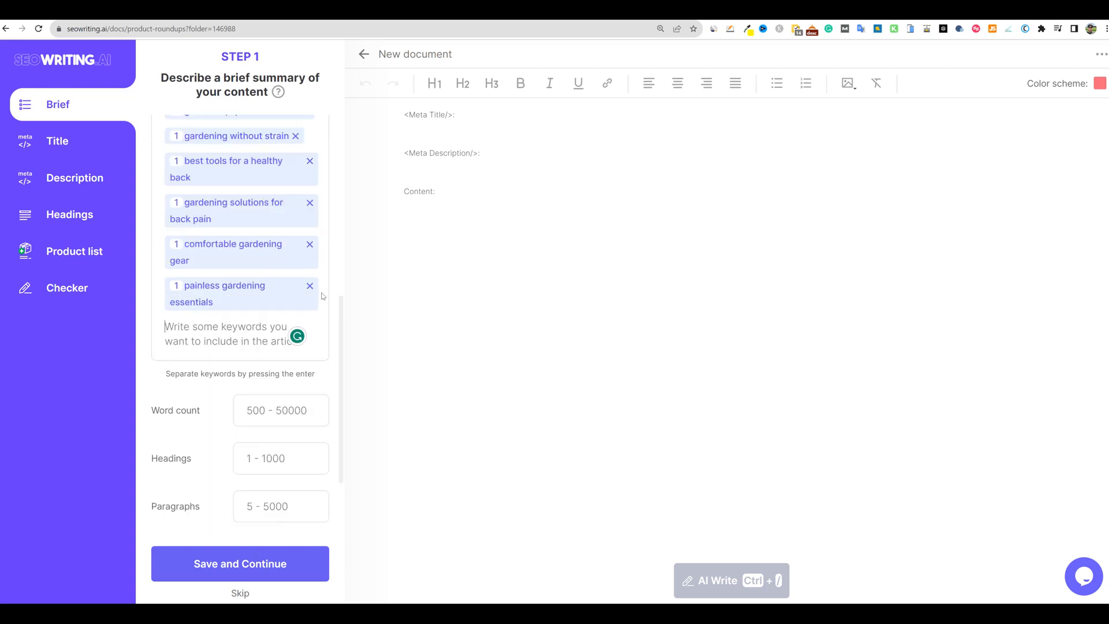
{"action": "scroll", "coordinate": [264, 243], "scroll_direction": "up", "scroll_amount": 5}
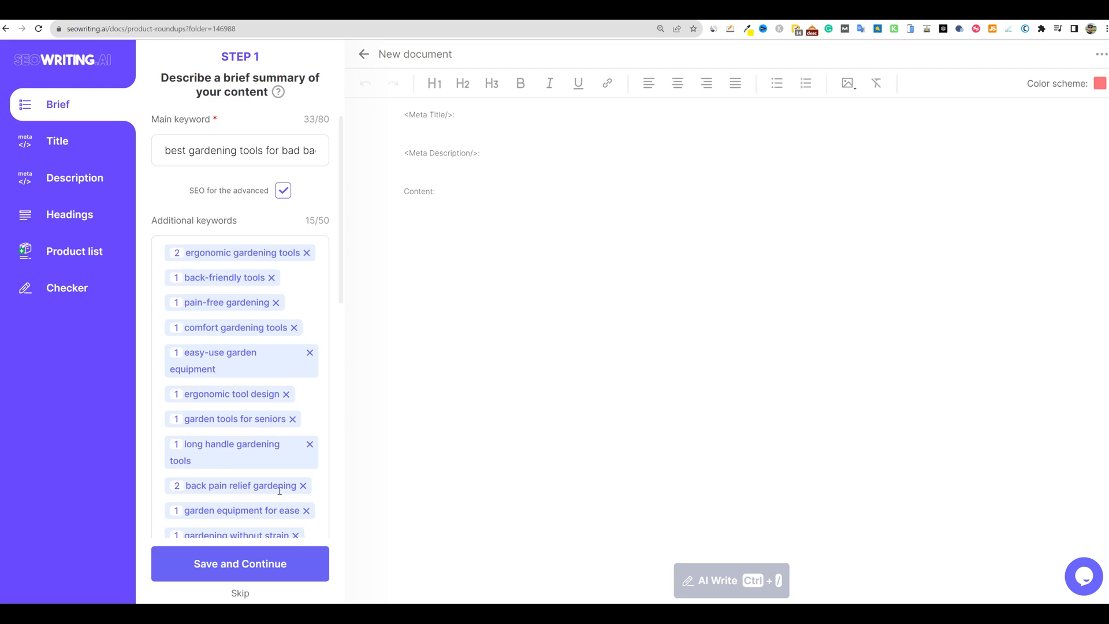
{"action": "scroll", "coordinate": [312, 500], "scroll_direction": "down", "scroll_amount": 4}
{"action": "scroll", "coordinate": [281, 487], "scroll_direction": "down", "scroll_amount": 1}
{"action": "scroll", "coordinate": [280, 486], "scroll_direction": "down", "scroll_amount": 2}
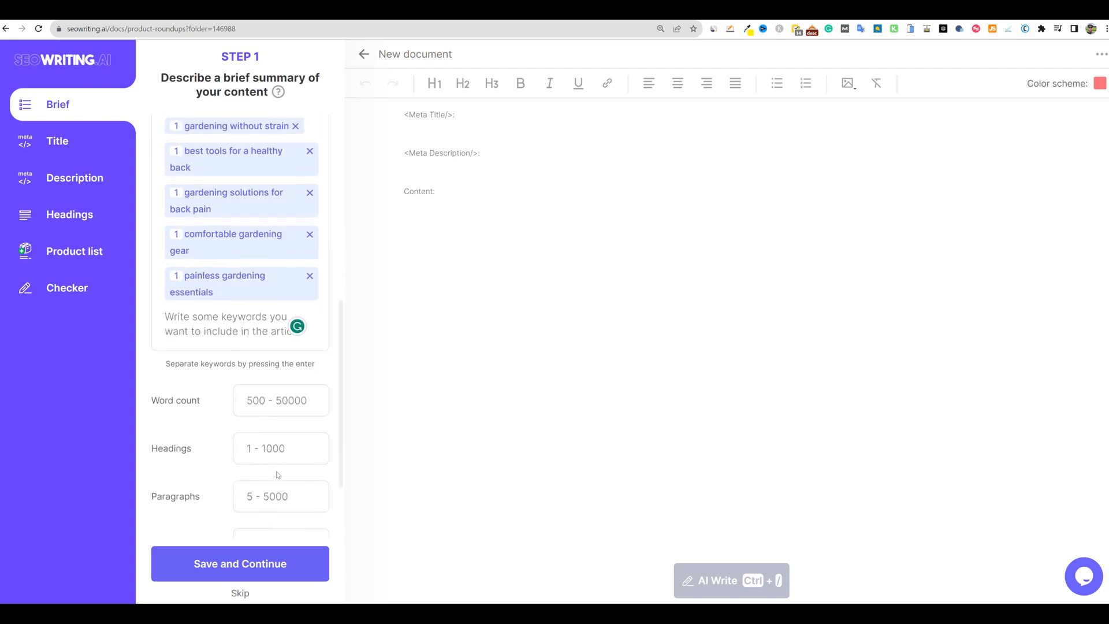
{"action": "left_click", "coordinate": [265, 347]}
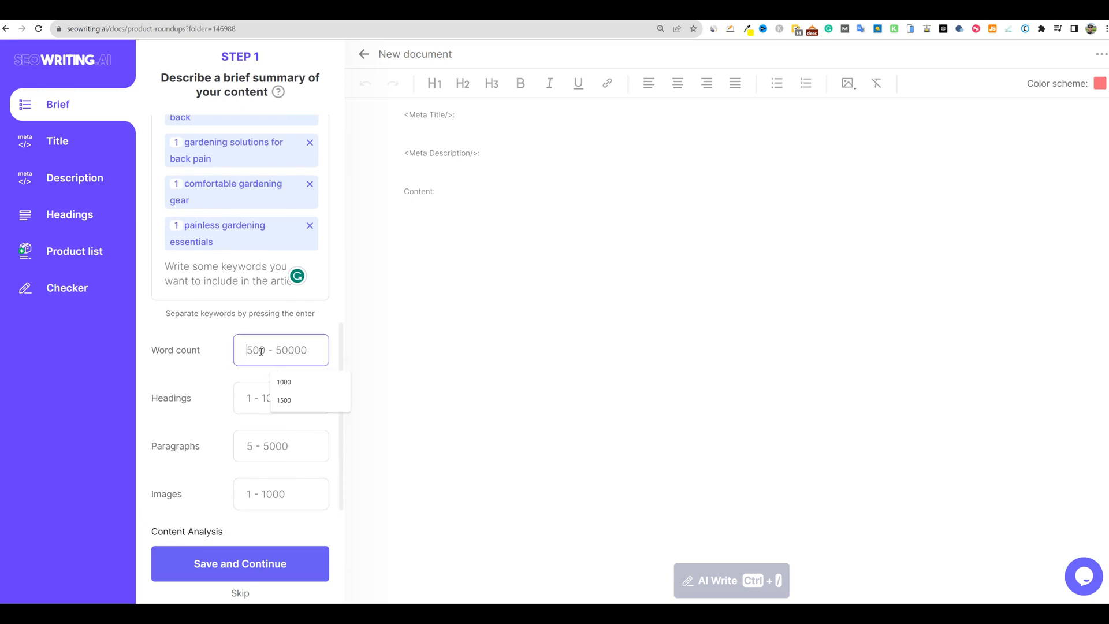
{"action": "type", "text": "1200"}
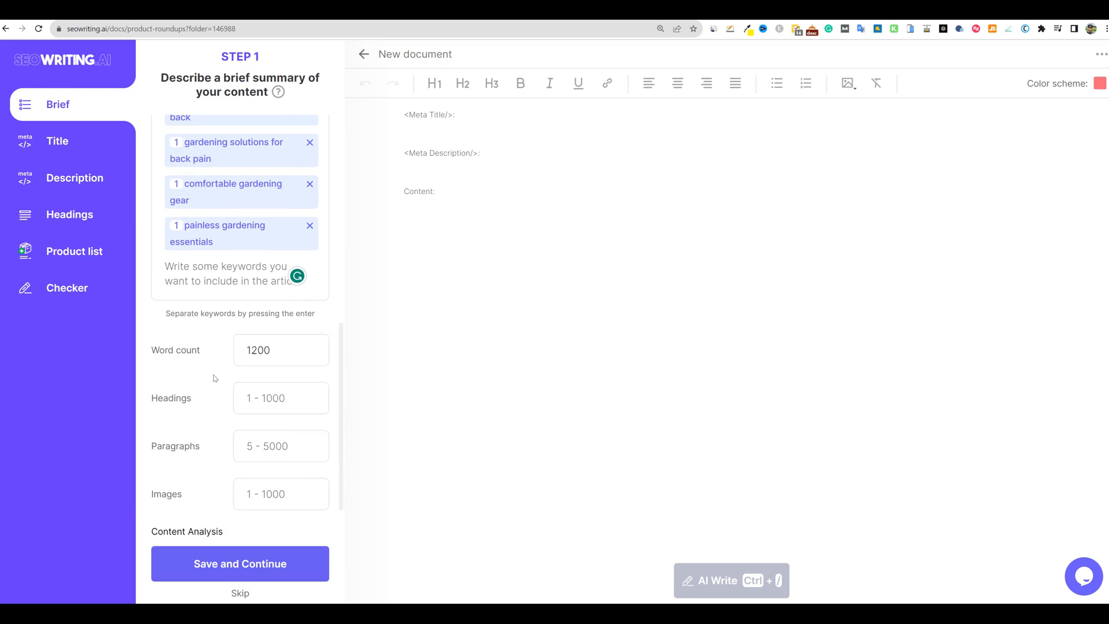
{"action": "scroll", "coordinate": [254, 398], "scroll_direction": "down", "scroll_amount": 2}
{"action": "left_click", "coordinate": [254, 347]}
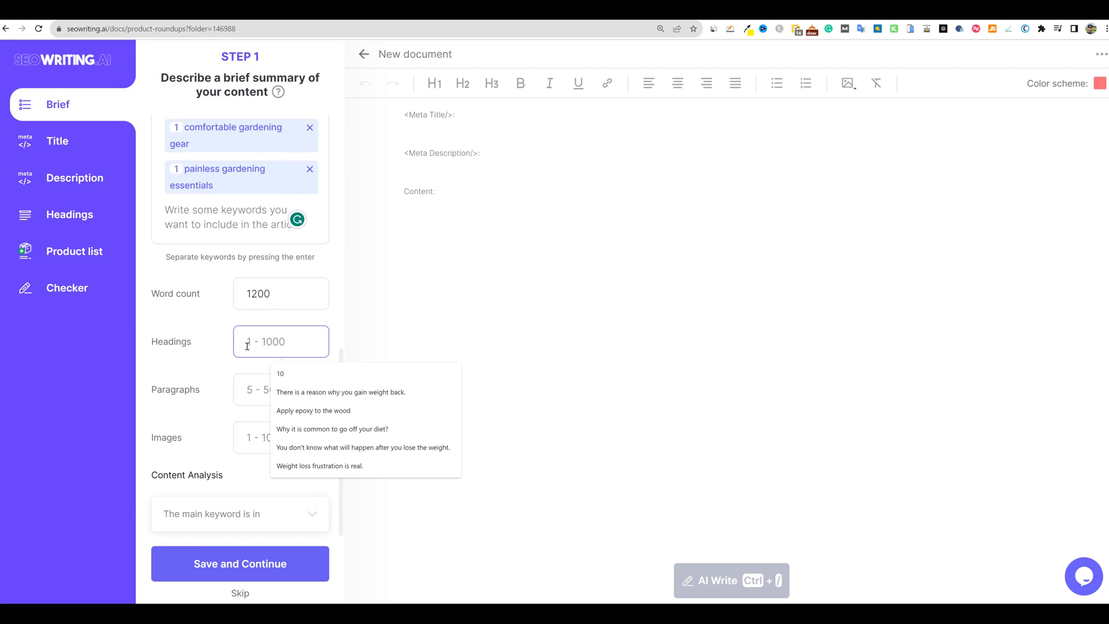
{"action": "type", "text": "20"}
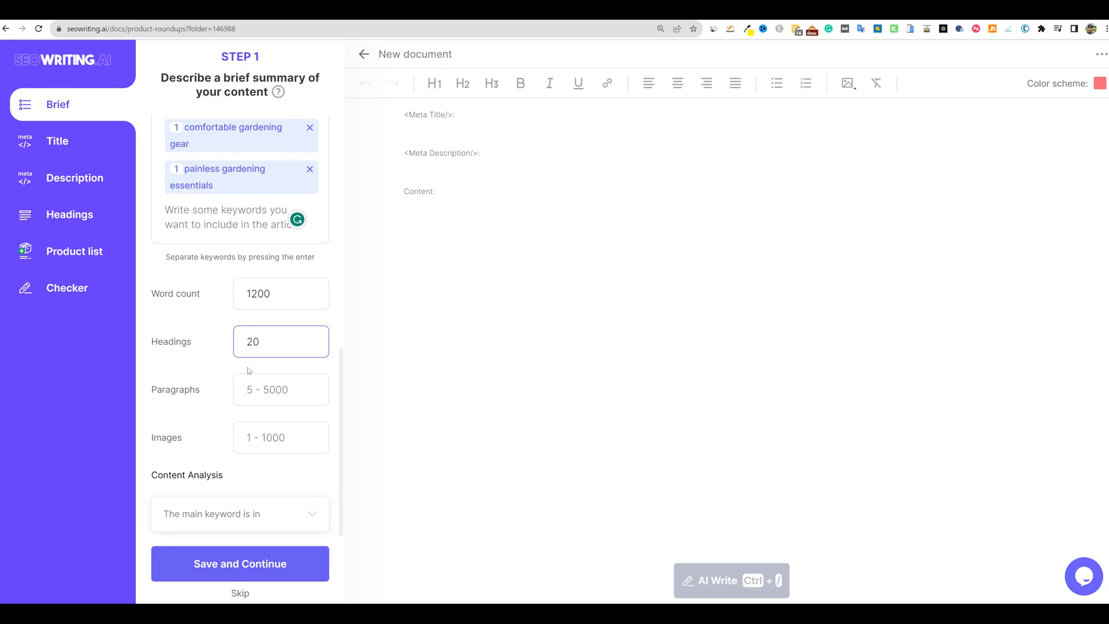
{"action": "left_click", "coordinate": [172, 366]}
Set the brief's number of paragraphs to 30 and number of images to 6
{"action": "left_click", "coordinate": [260, 394]}
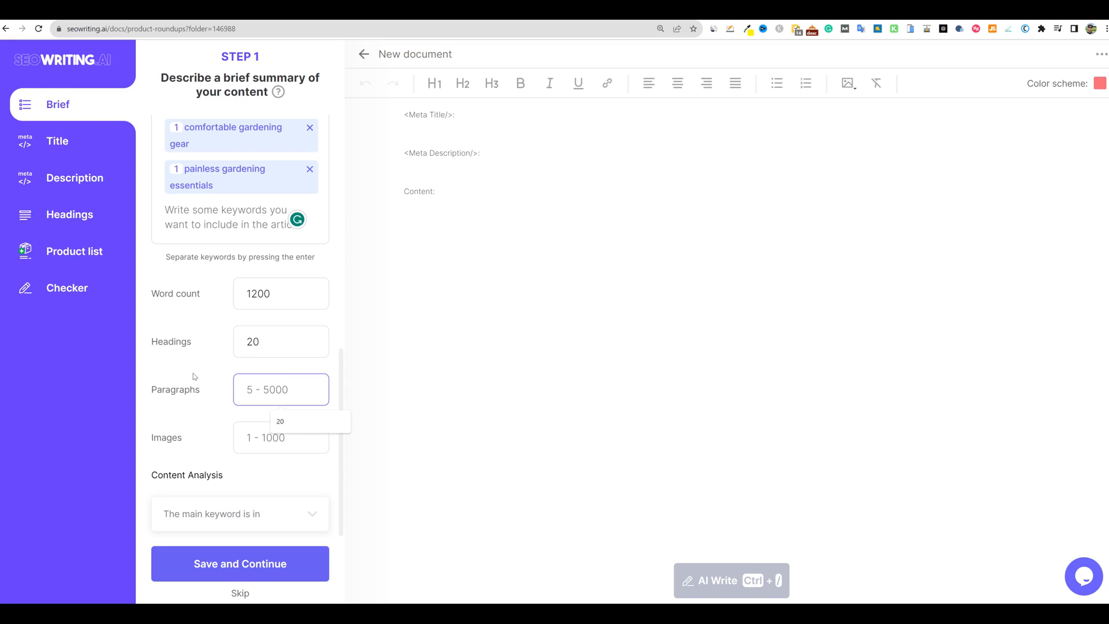
{"action": "type", "text": "30"}
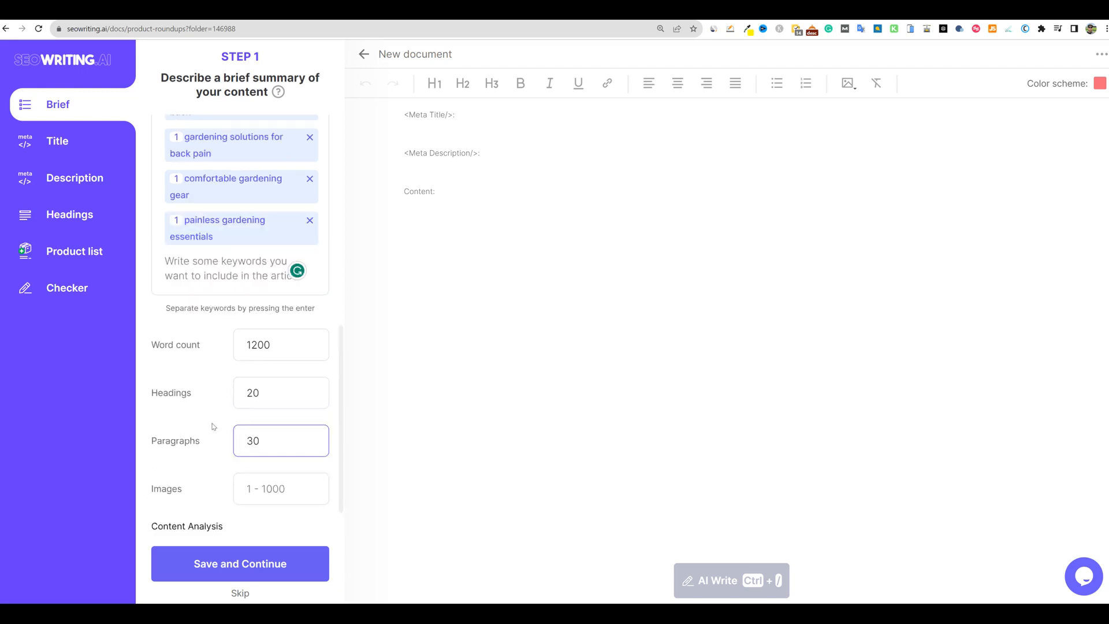
{"action": "left_click", "coordinate": [255, 437]}
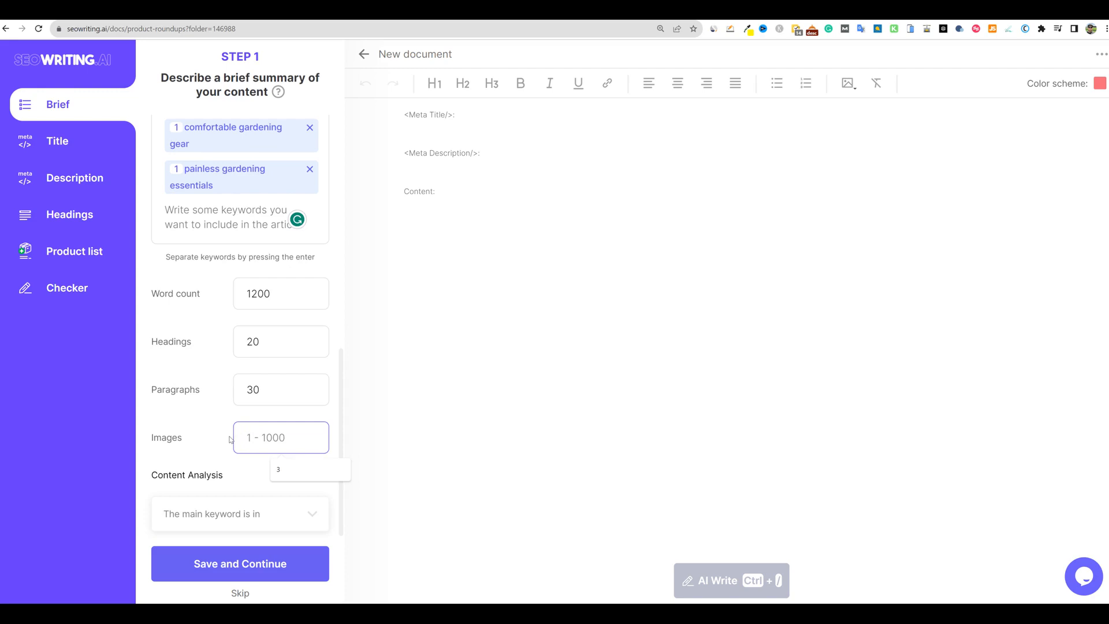
{"action": "type", "text": "5"}
{"action": "left_click", "coordinate": [200, 424]}
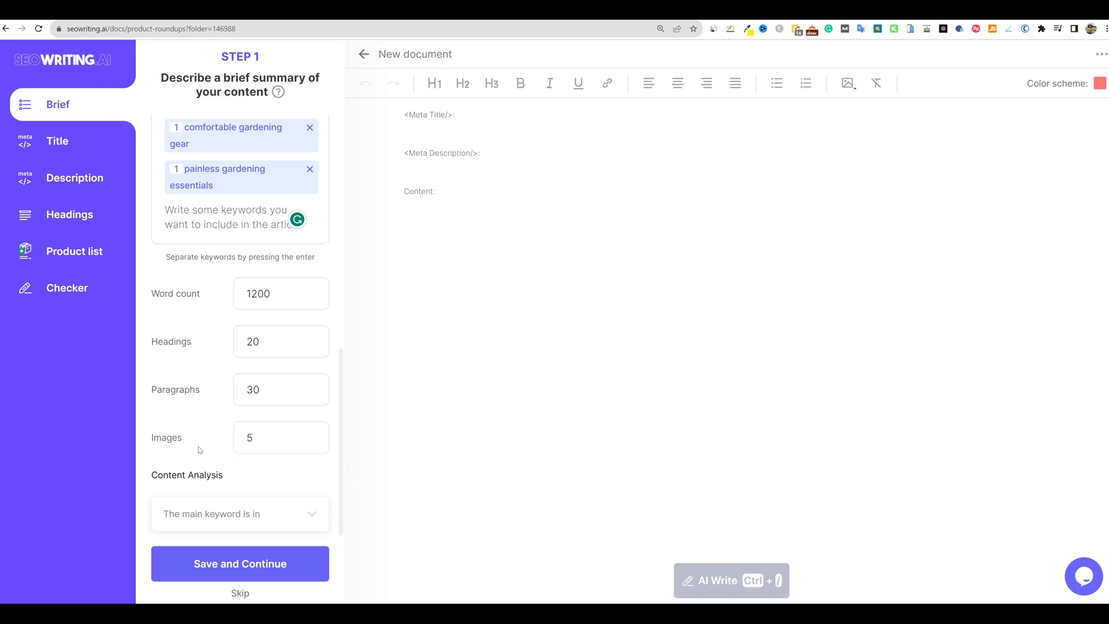
{"action": "double_click", "coordinate": [238, 434]}
{"action": "type", "text": "6"}
{"action": "left_click", "coordinate": [186, 424]}
Include the H3 header and Alt-text image in the content analysis for the main keyword, and save the brief
{"action": "left_click", "coordinate": [296, 514]}
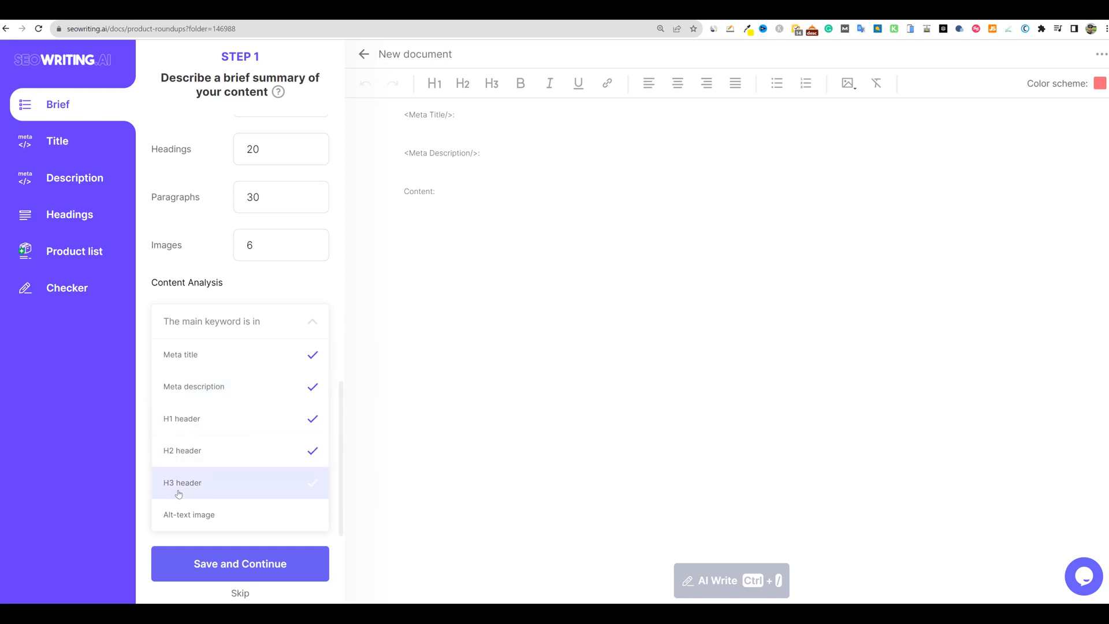
{"action": "left_click_drag", "start_coordinate": [185, 483], "coordinate": [190, 483]}
{"action": "left_click", "coordinate": [264, 485]}
{"action": "left_click", "coordinate": [264, 513]}
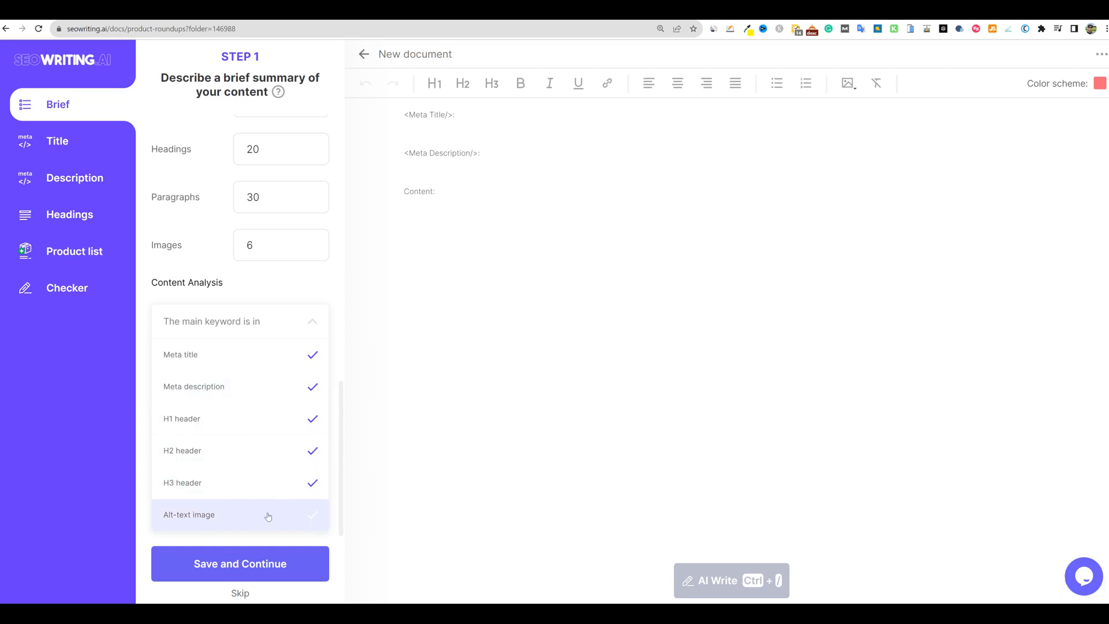
{"action": "left_click", "coordinate": [268, 570]}
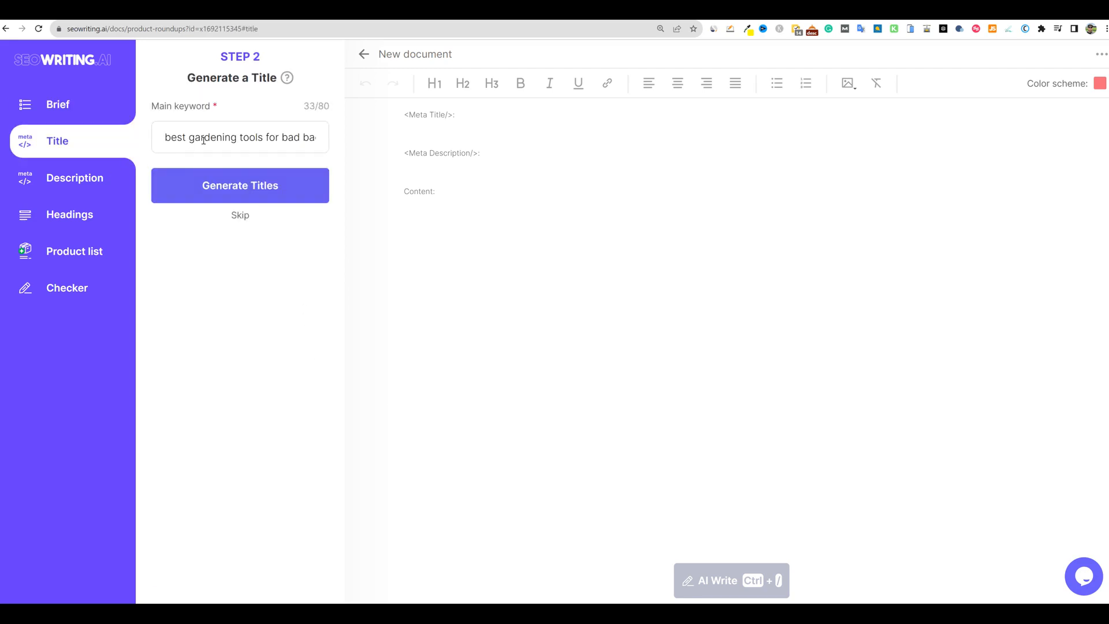
Generate title suggestions for the main keyword and request an additional batch of them
{"action": "left_click", "coordinate": [258, 186]}
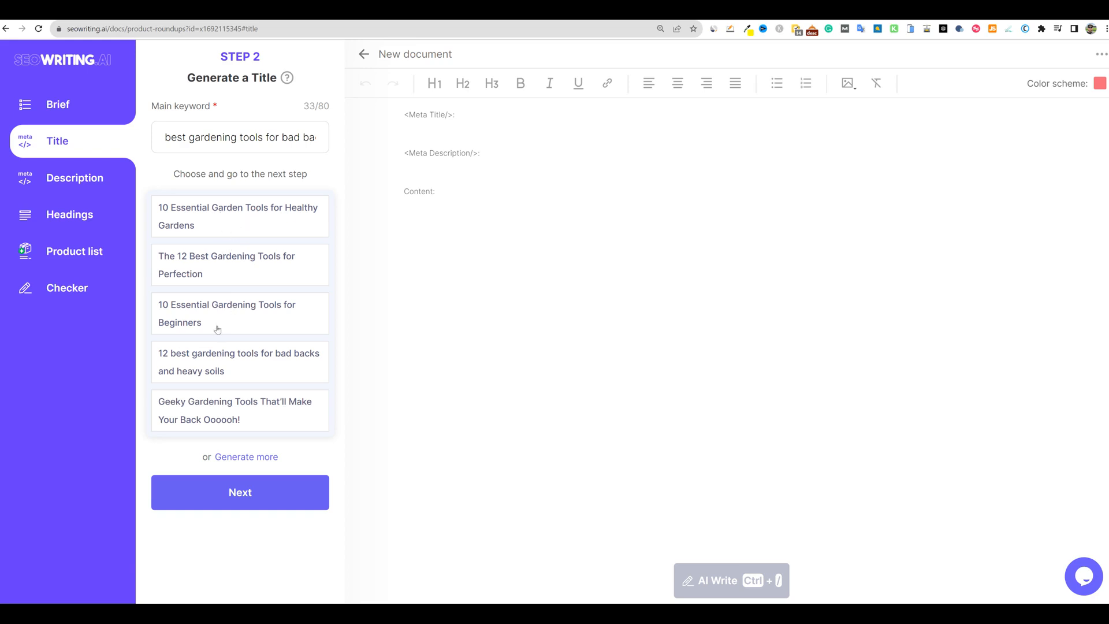
{"action": "left_click_drag", "start_coordinate": [165, 138], "coordinate": [333, 142]}
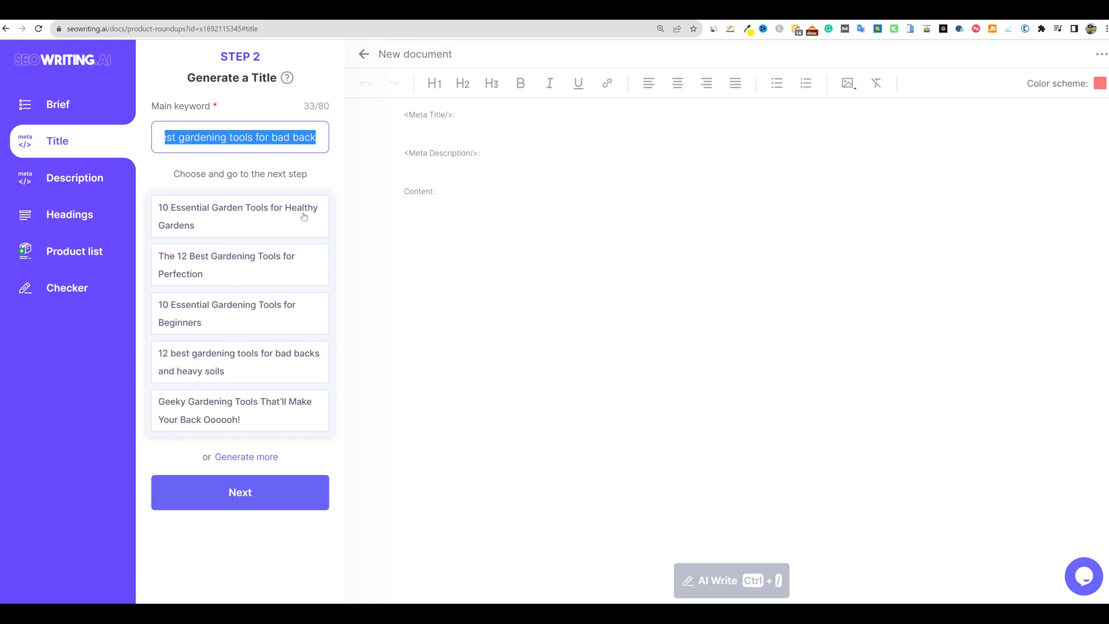
{"action": "left_click", "coordinate": [240, 458]}
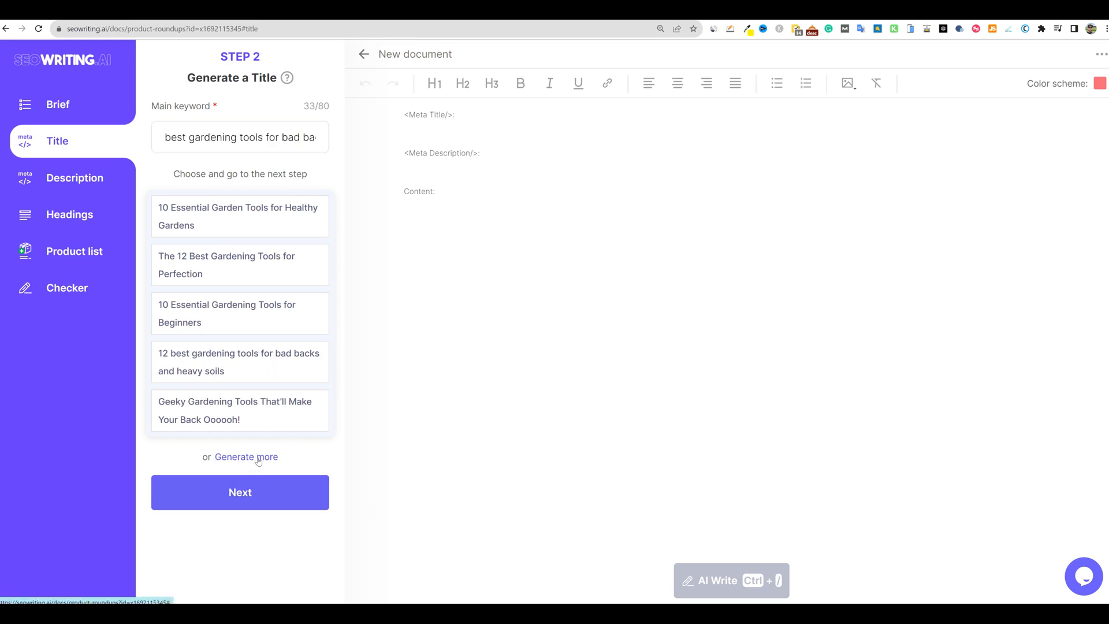
{"action": "left_click", "coordinate": [261, 458]}
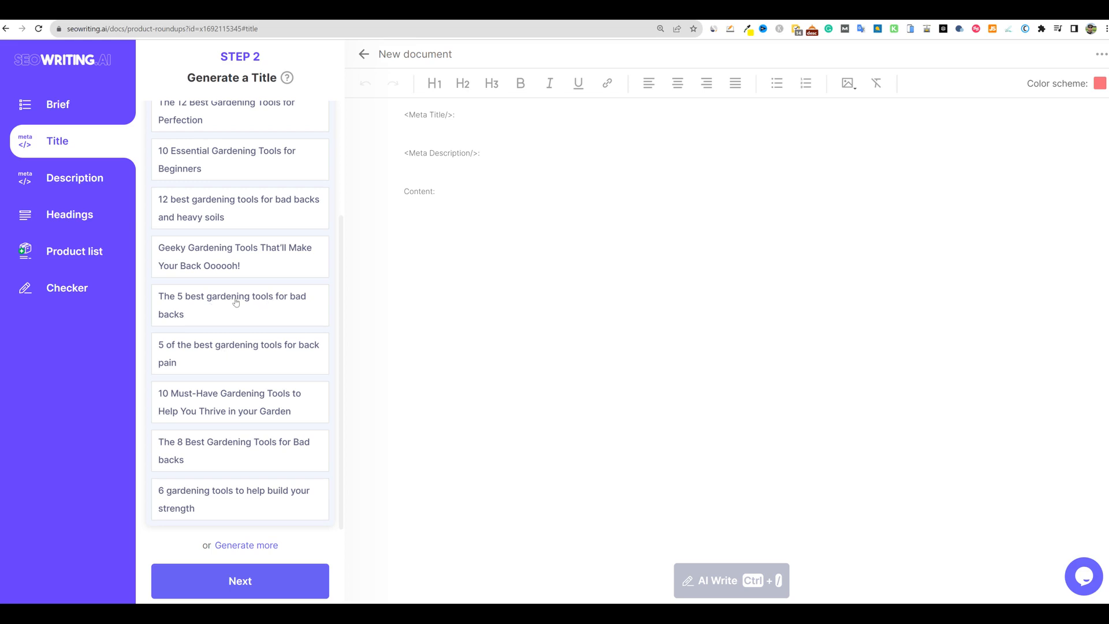
Use "The 5 best gardening tools for bad backs" as the meta title and generate description suggestions for it
{"action": "left_click", "coordinate": [212, 303]}
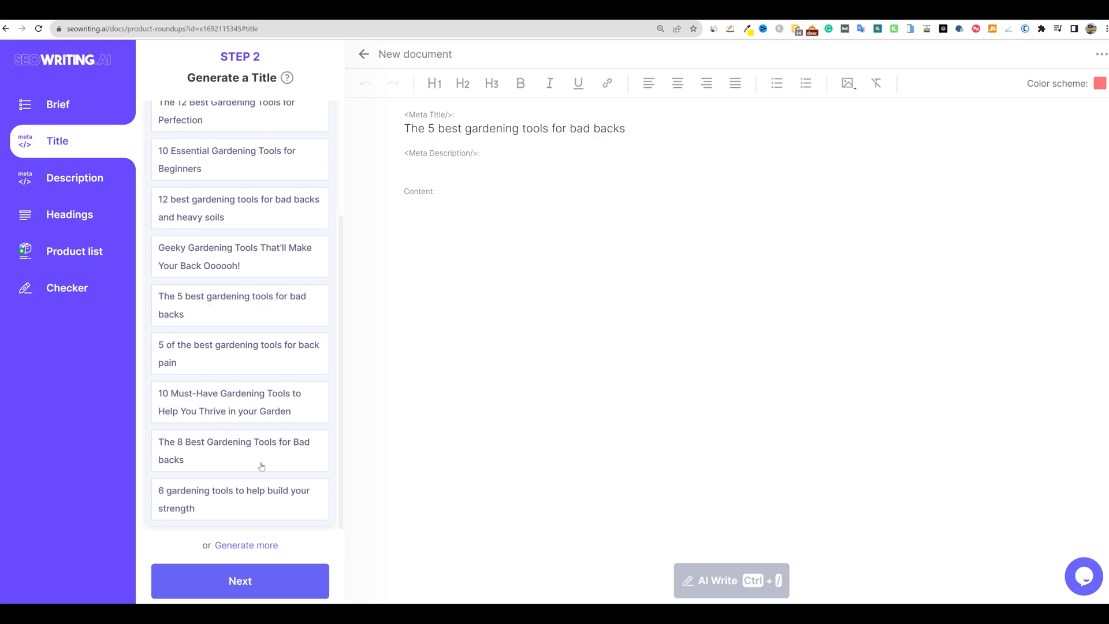
{"action": "left_click", "coordinate": [242, 581]}
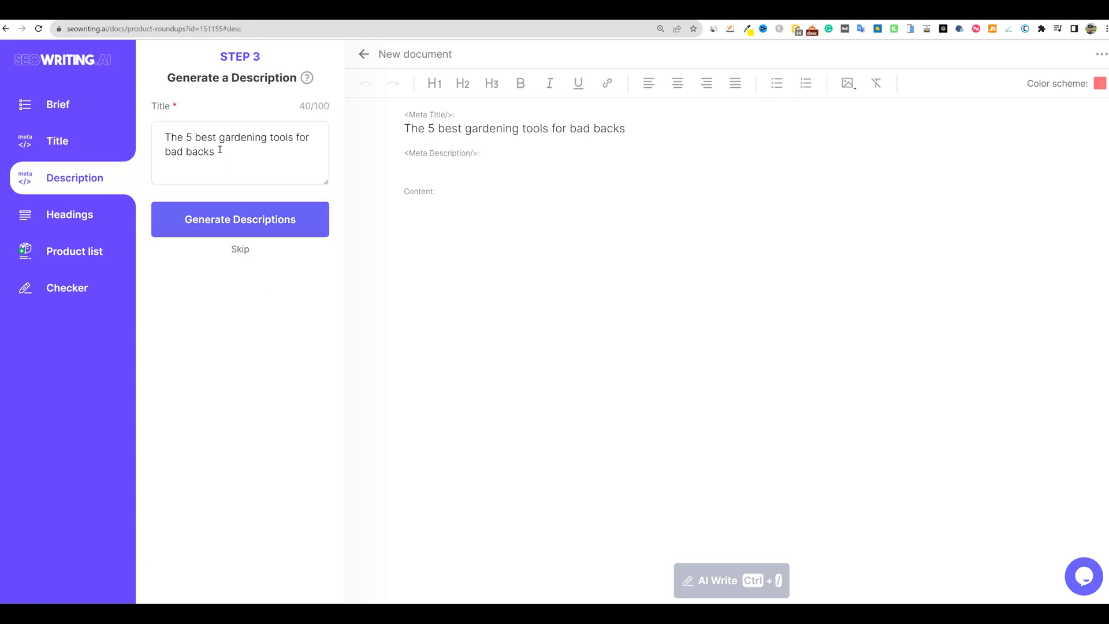
{"action": "left_click", "coordinate": [252, 227]}
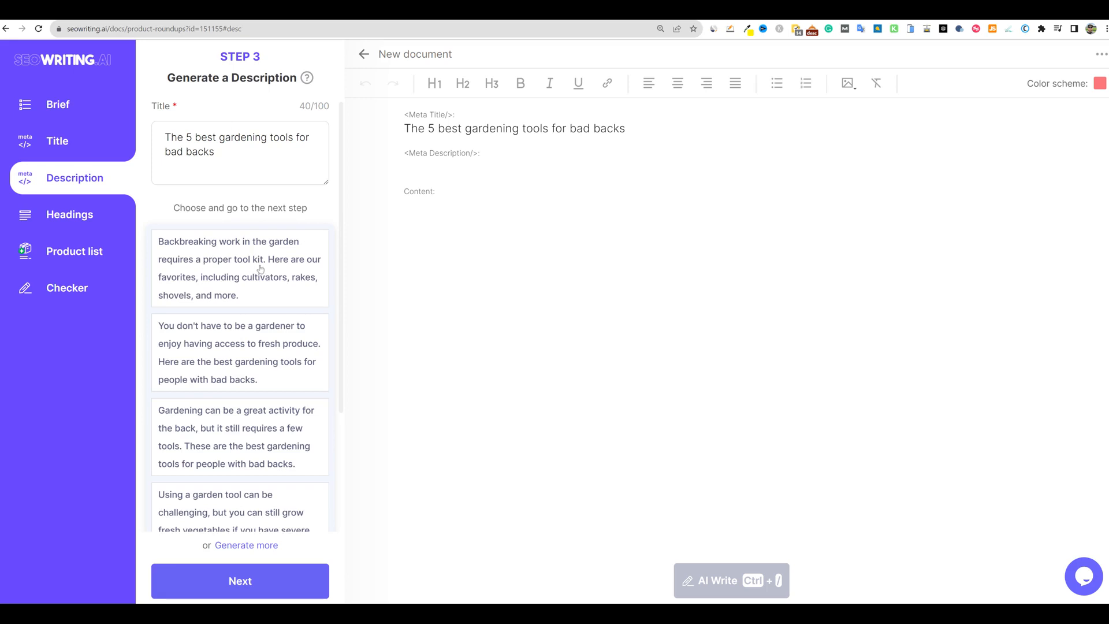
Choose the meta description beginning "You don't have to be a gardener to enjoy having access to fresh produce" and proceed to the headings
{"action": "scroll", "coordinate": [299, 268], "scroll_direction": "down", "scroll_amount": 1}
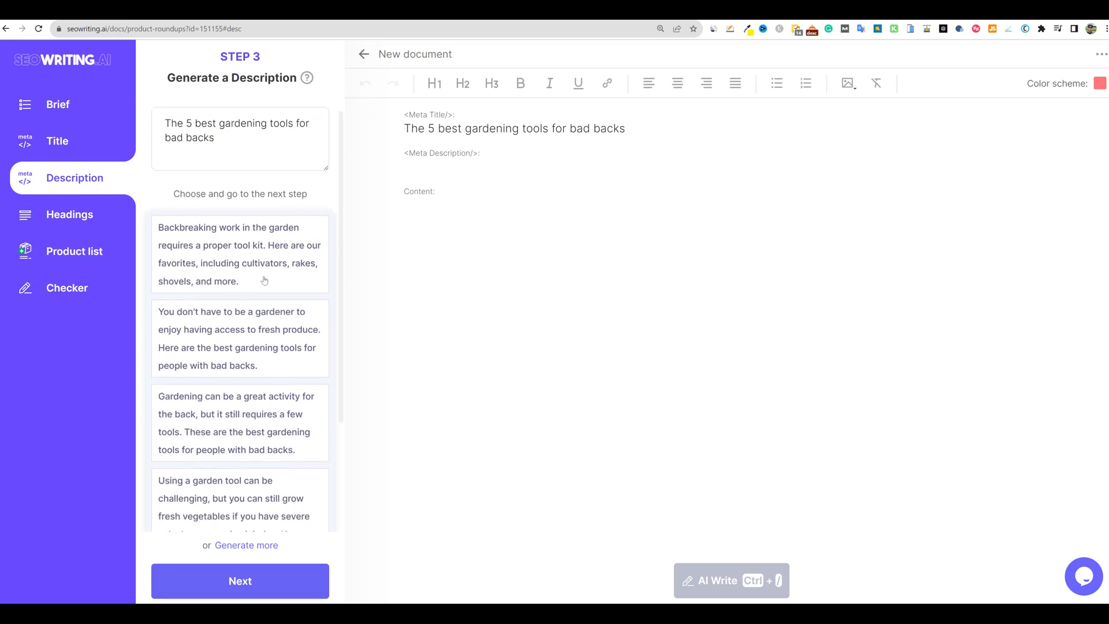
{"action": "scroll", "coordinate": [263, 281], "scroll_direction": "up", "scroll_amount": 1}
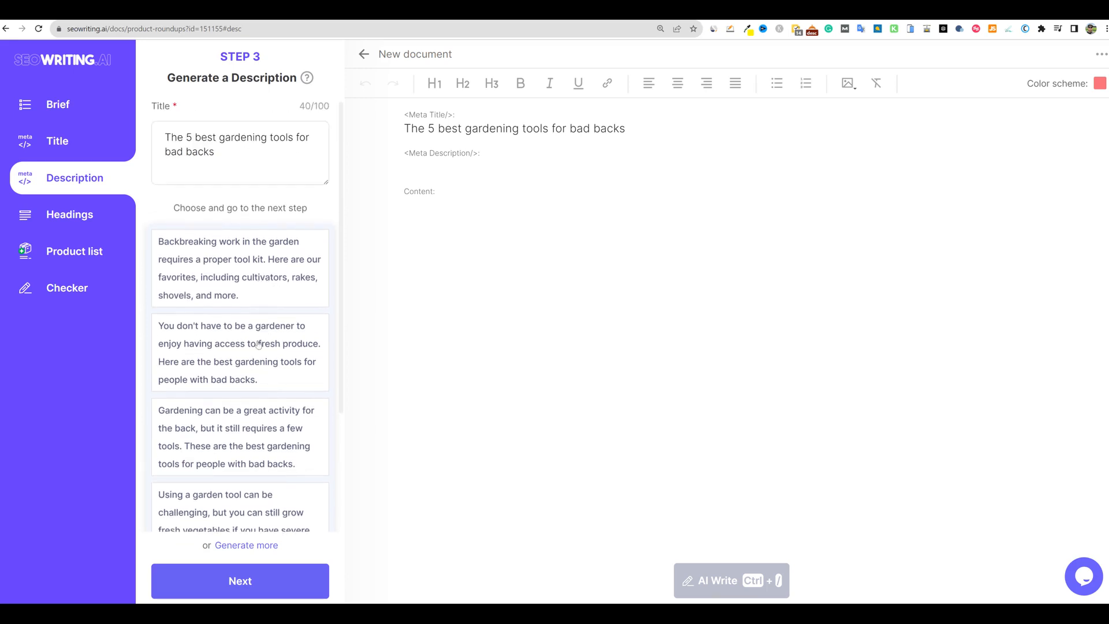
{"action": "scroll", "coordinate": [258, 345], "scroll_direction": "down", "scroll_amount": 1}
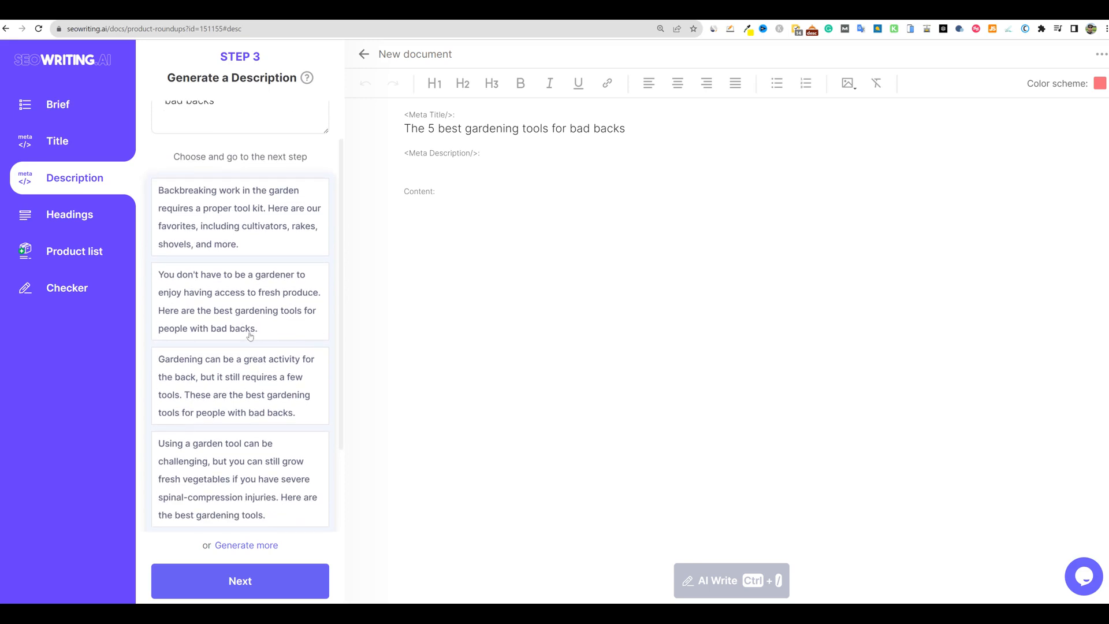
{"action": "left_click", "coordinate": [233, 306]}
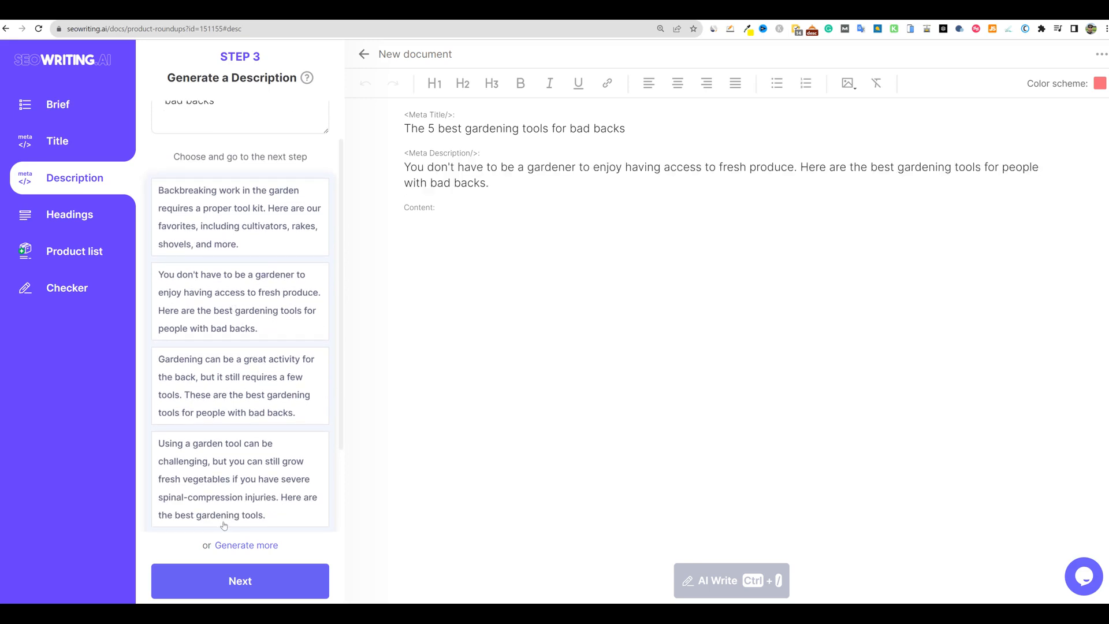
{"action": "left_click", "coordinate": [245, 578]}
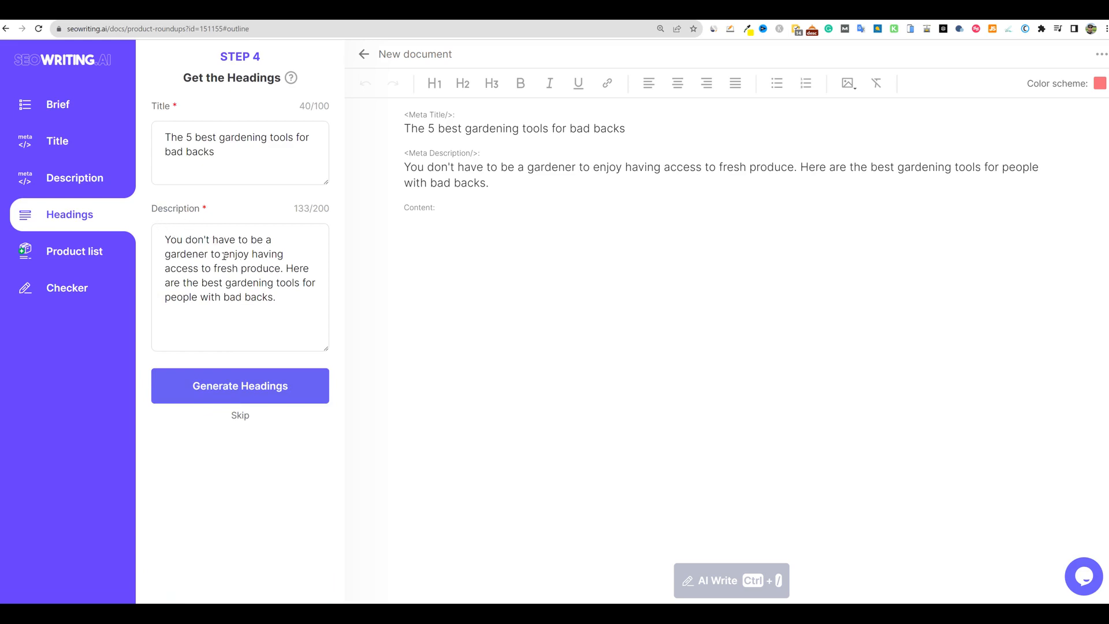
Generate the article headings, review the resulting outline, and proceed to the product list
{"action": "left_click", "coordinate": [255, 392]}
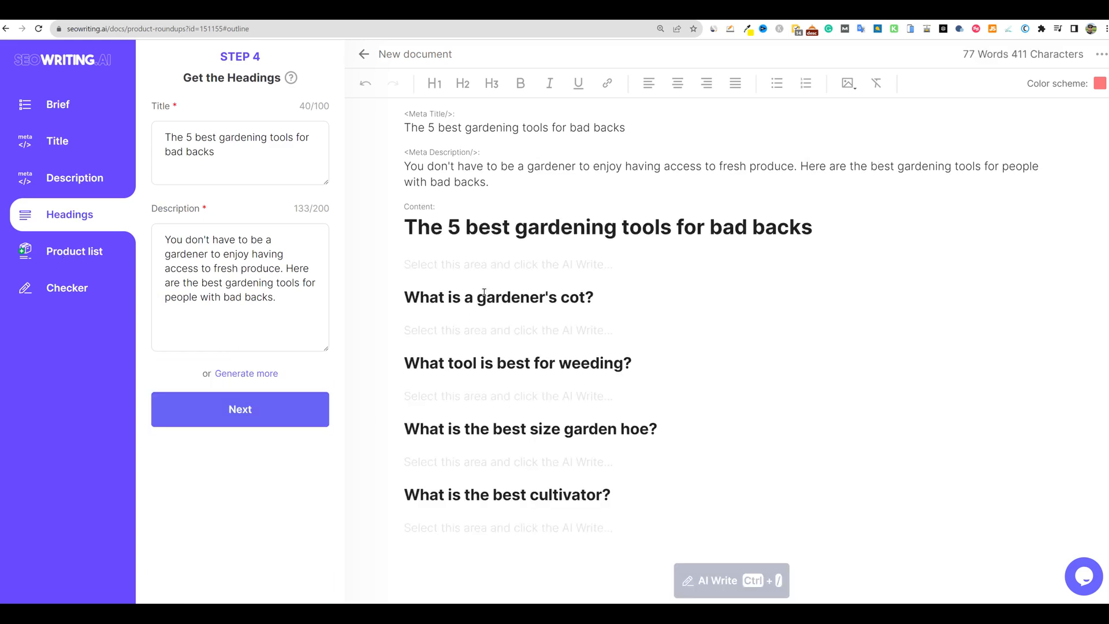
{"action": "scroll", "coordinate": [486, 315], "scroll_direction": "down", "scroll_amount": 4}
{"action": "scroll", "coordinate": [487, 316], "scroll_direction": "up", "scroll_amount": 4}
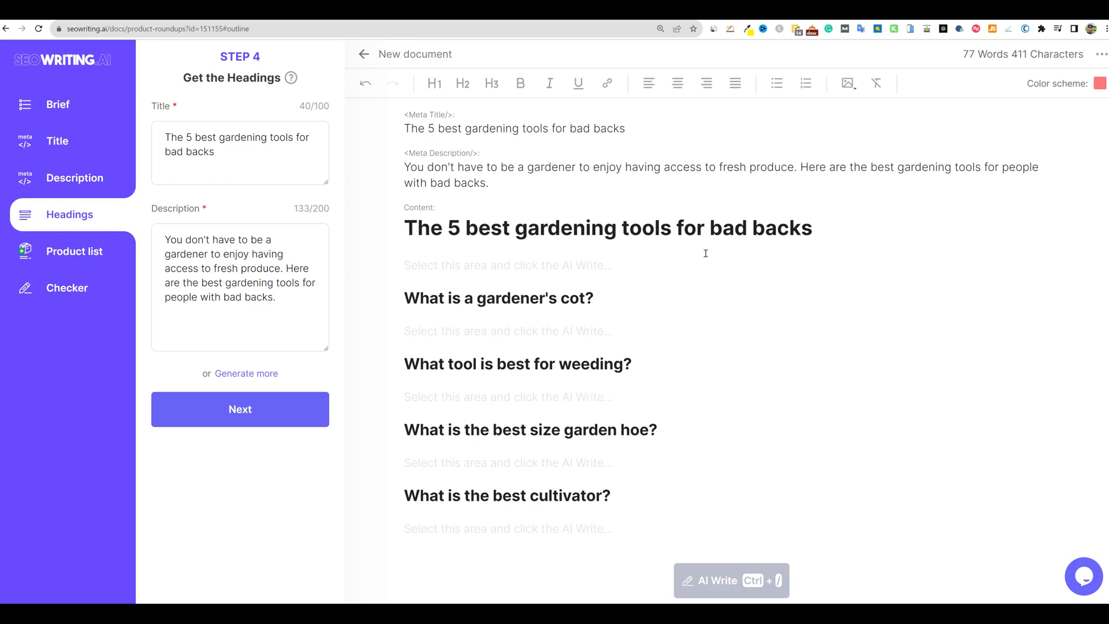
{"action": "scroll", "coordinate": [481, 305], "scroll_direction": "down", "scroll_amount": 6}
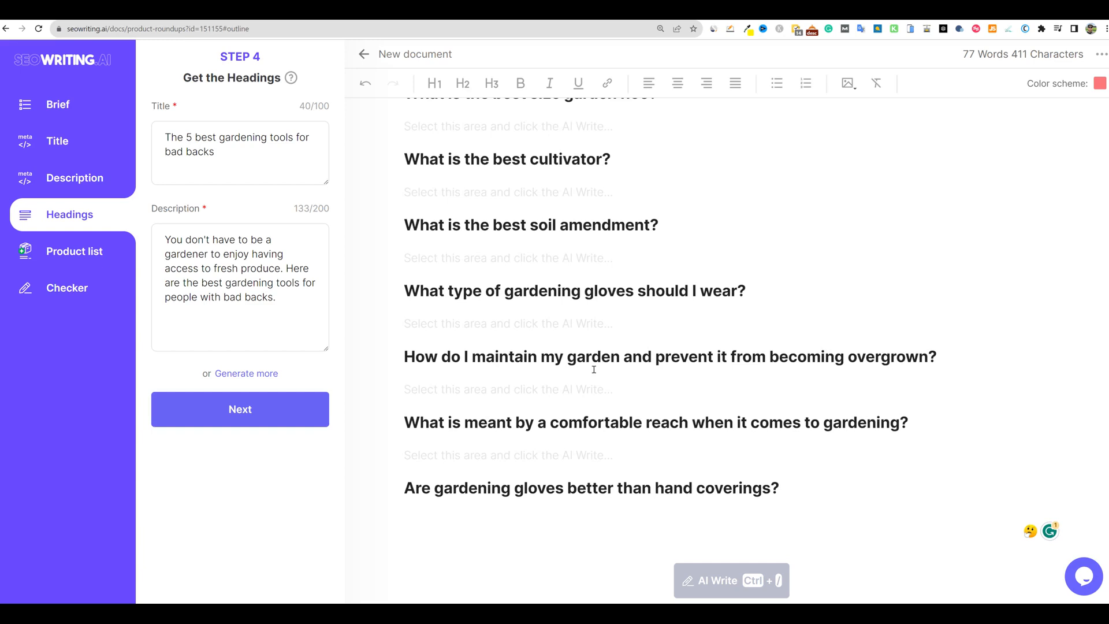
{"action": "scroll", "coordinate": [594, 369], "scroll_direction": "up", "scroll_amount": 6}
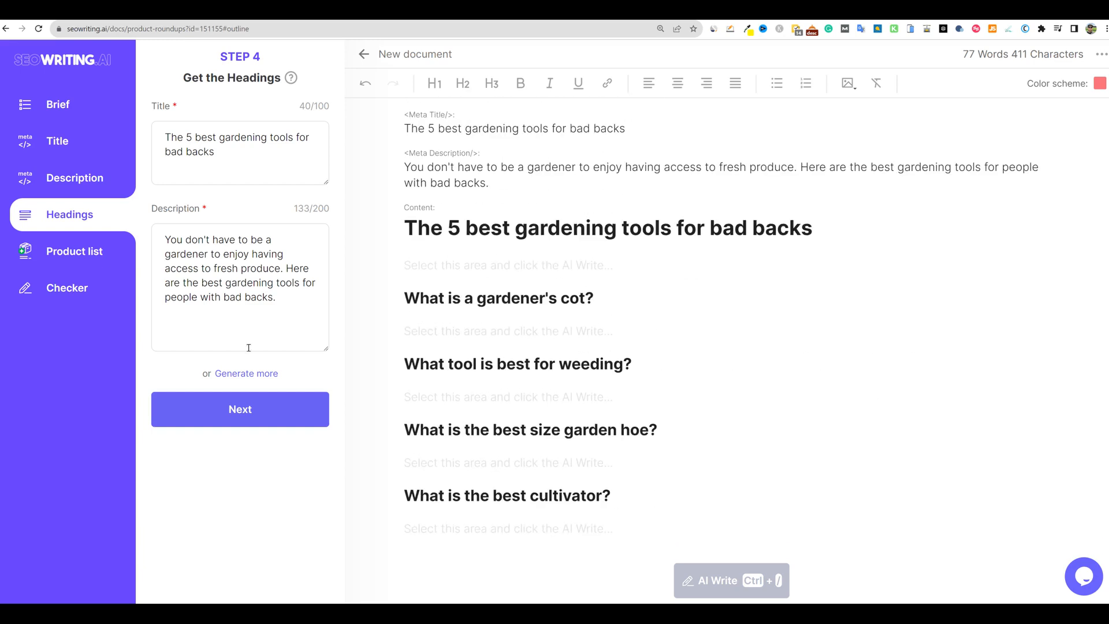
{"action": "left_click", "coordinate": [247, 411]}
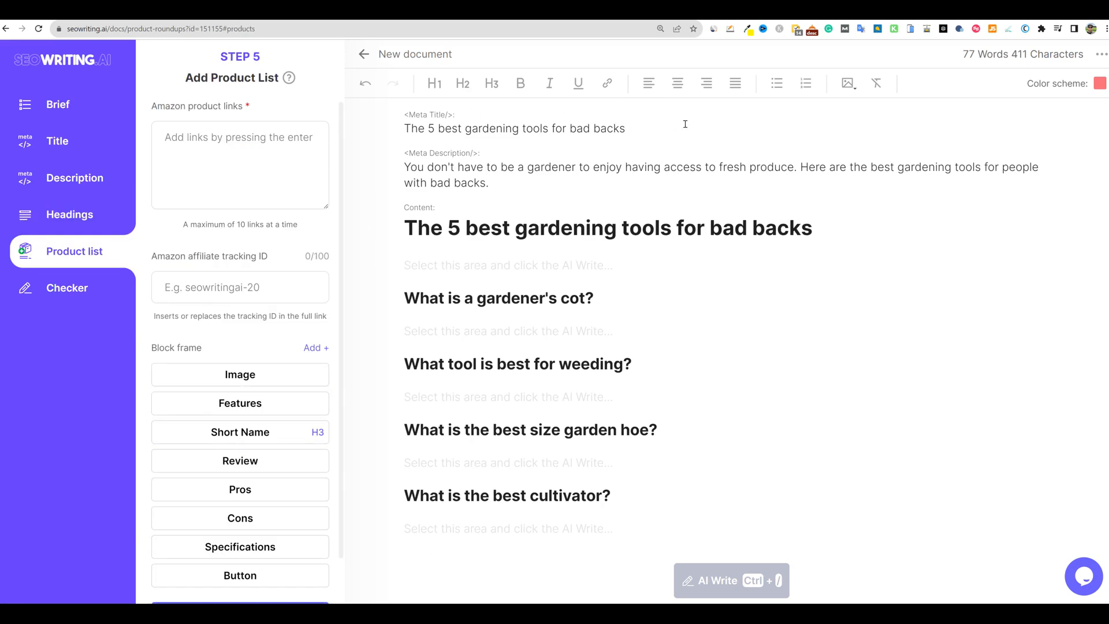
Copy all the Amazon product links from the Notepad file and paste them into the Amazon product links field
{"action": "key", "text": "alt+Tab"}
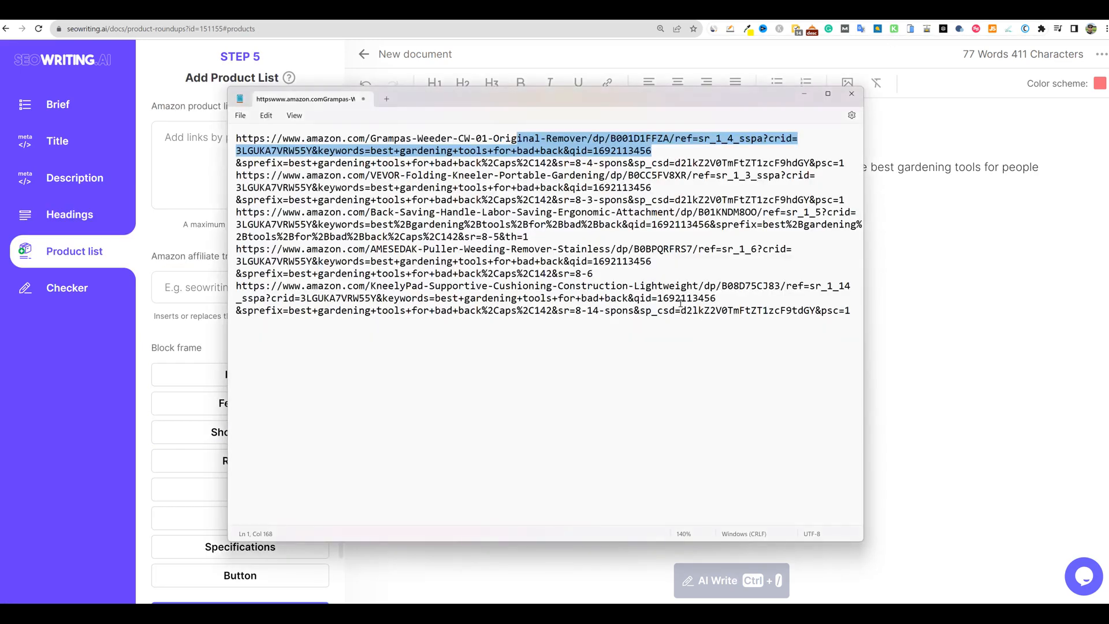
{"action": "left_click", "coordinate": [700, 298]}
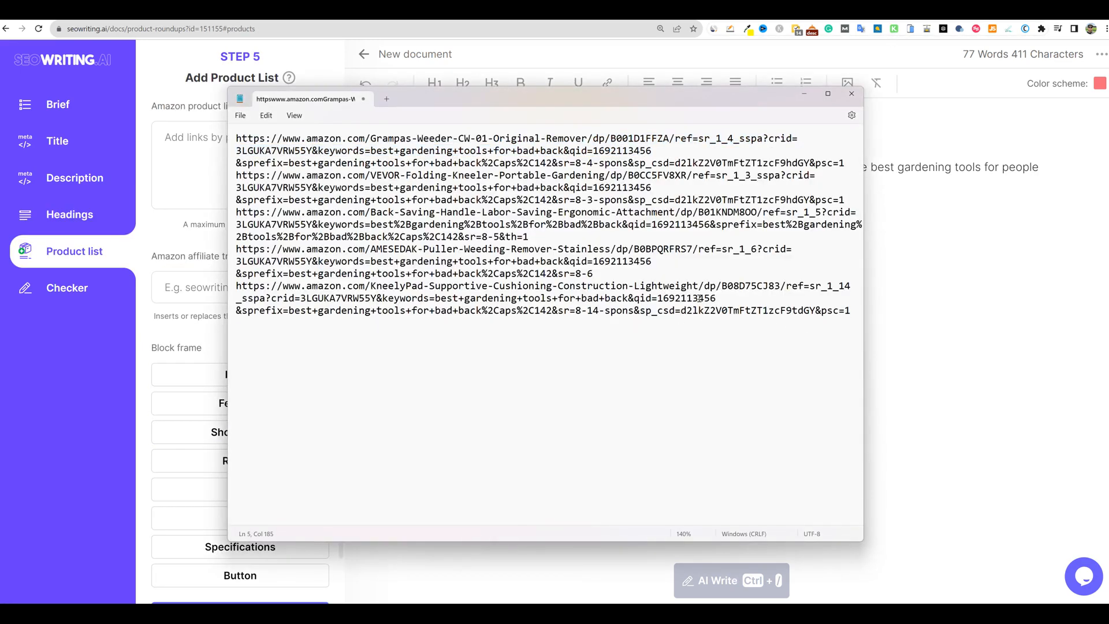
{"action": "key", "text": "ctrl+a"}
{"action": "left_click", "coordinate": [804, 93]}
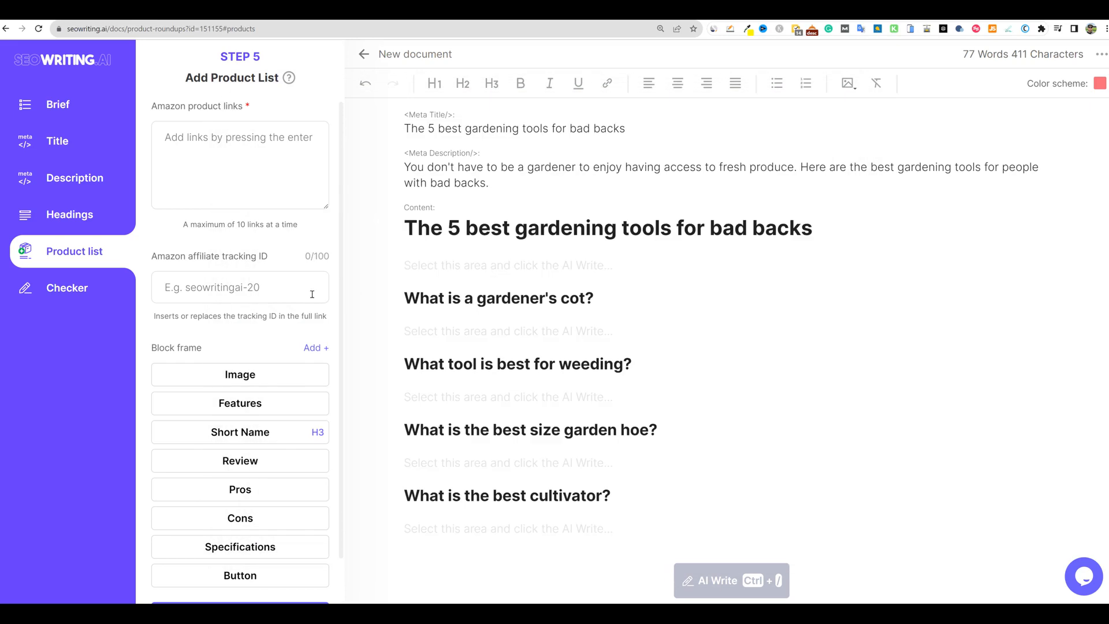
{"action": "left_click", "coordinate": [215, 159]}
{"action": "key", "text": "ctrl+v"}
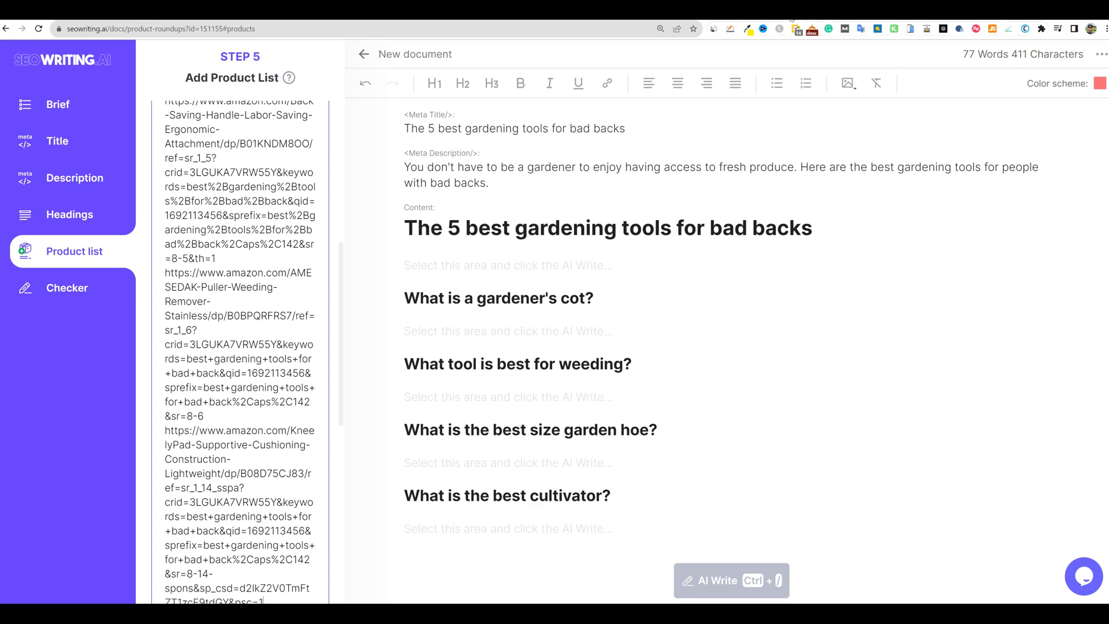
Look up the tracking ID through Amazon SiteStripe's text link, and enter aiwisemind-20 as the Amazon affiliate tracking ID
{"action": "scroll", "coordinate": [270, 352], "scroll_direction": "down", "scroll_amount": 8}
{"action": "scroll", "coordinate": [271, 353], "scroll_direction": "up", "scroll_amount": 5}
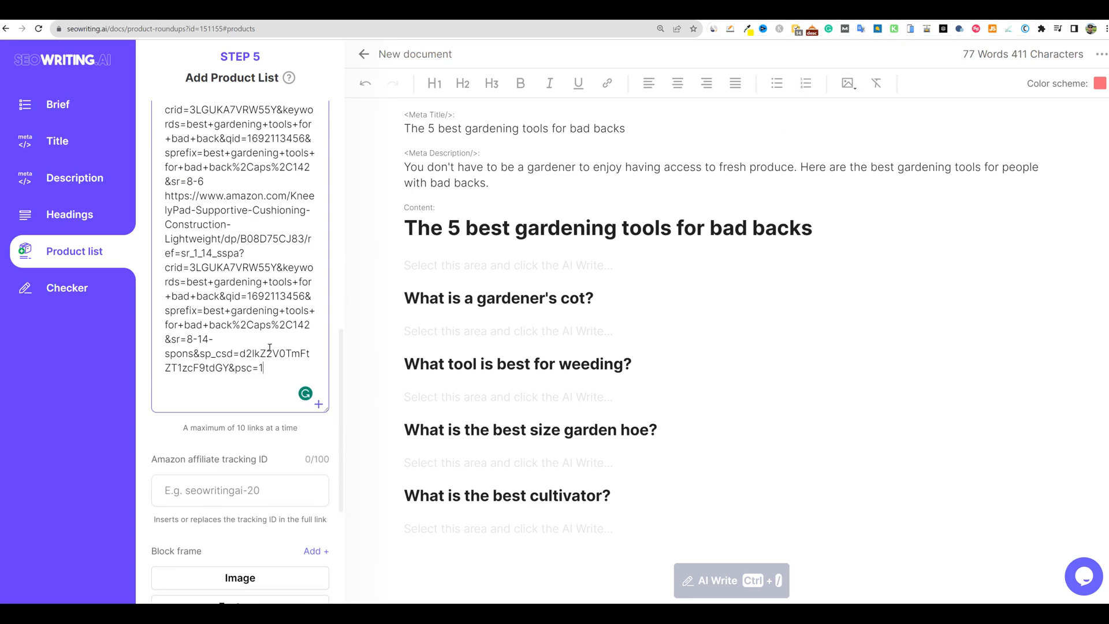
{"action": "scroll", "coordinate": [270, 353], "scroll_direction": "down", "scroll_amount": 3}
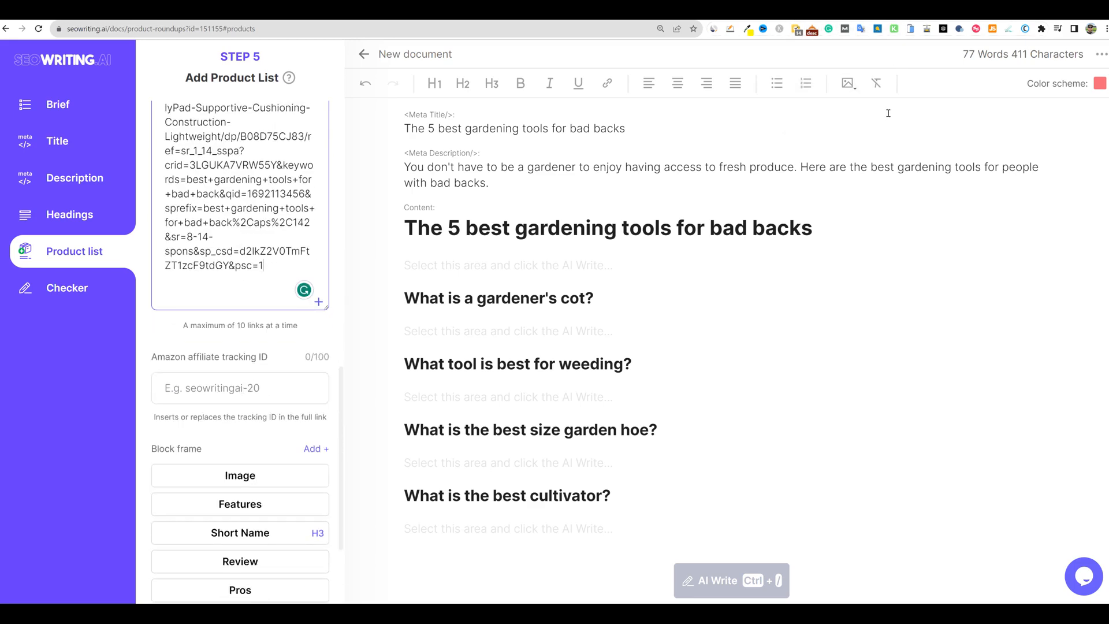
{"action": "left_click", "coordinate": [843, 11]}
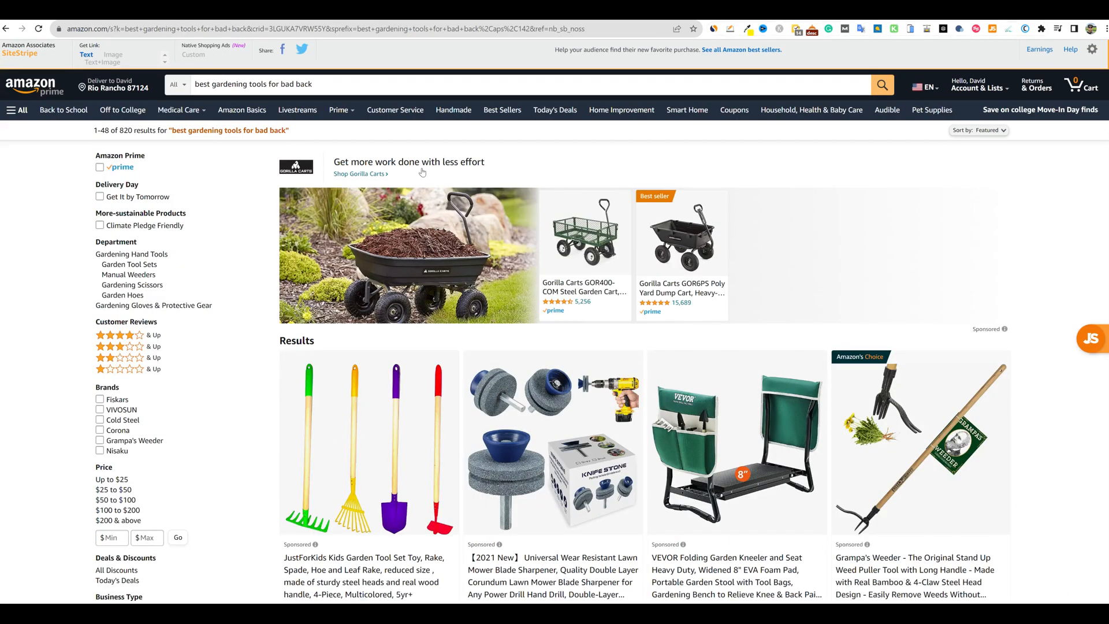
{"action": "left_click", "coordinate": [87, 55]}
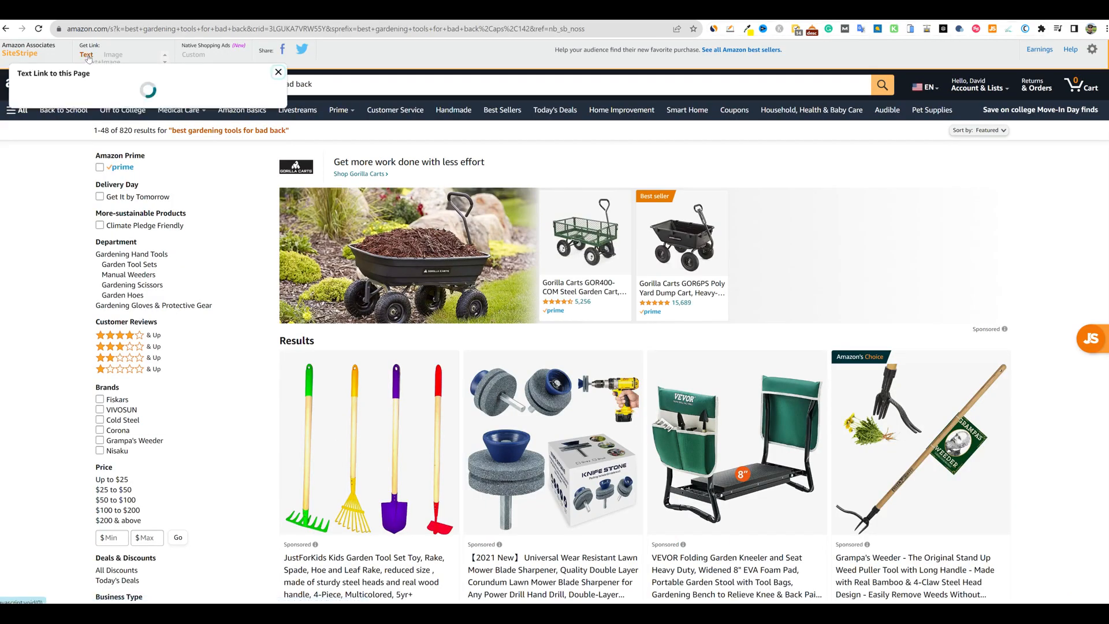
{"action": "left_click", "coordinate": [179, 90]}
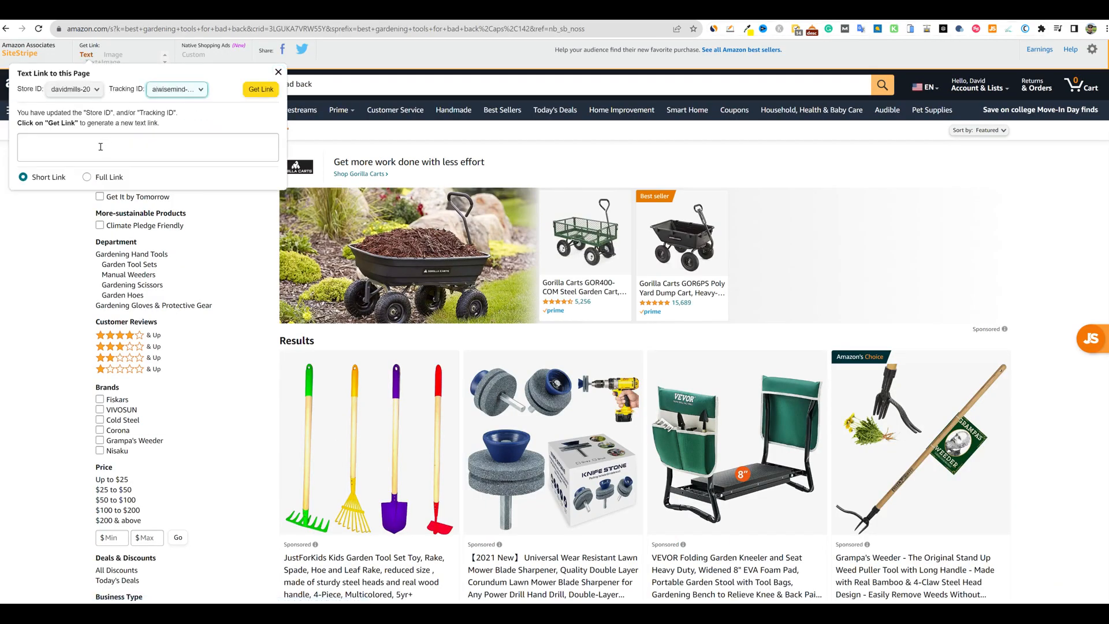
{"action": "left_click", "coordinate": [261, 90]}
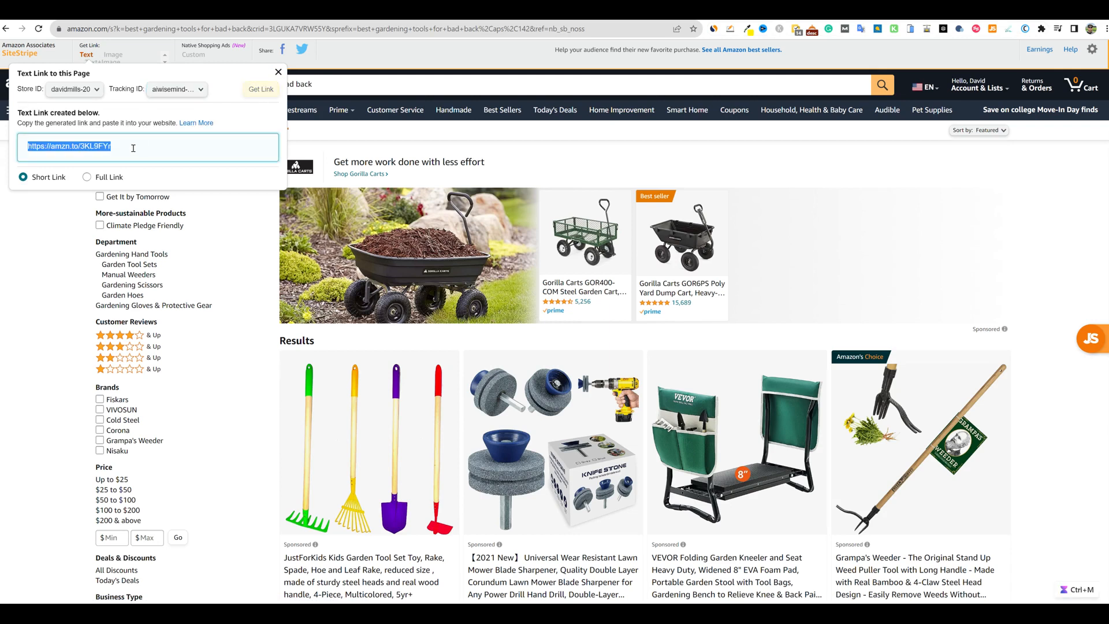
{"action": "left_click", "coordinate": [187, 90]}
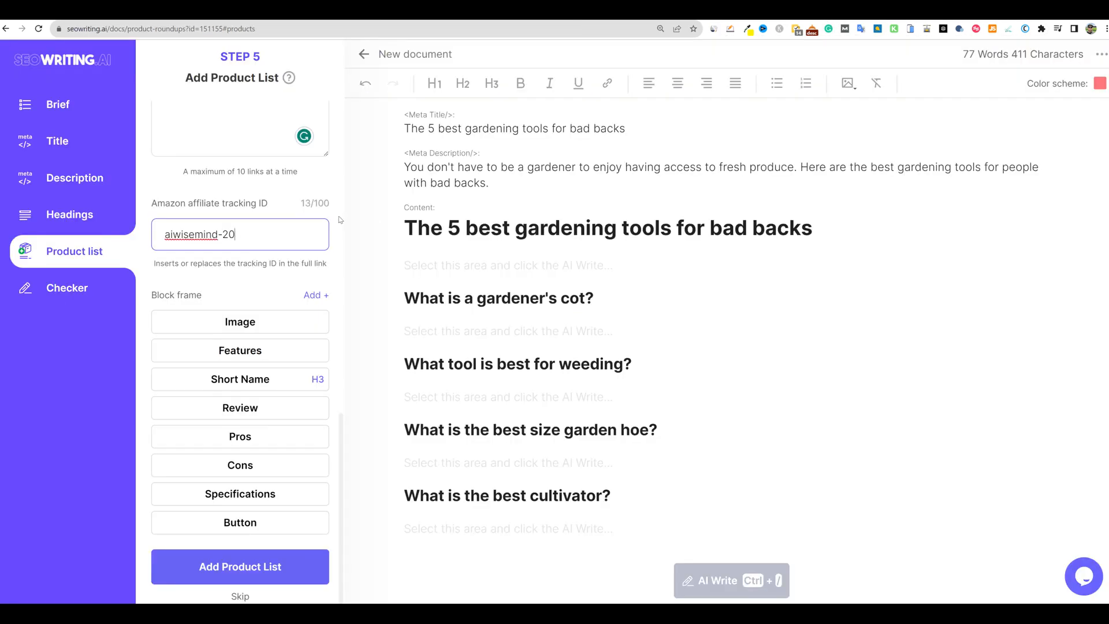
Review the added product links, examining the reference parameters after the product ID in the Back-Saving Handle link
{"action": "scroll", "coordinate": [340, 220], "scroll_direction": "up", "scroll_amount": 10}
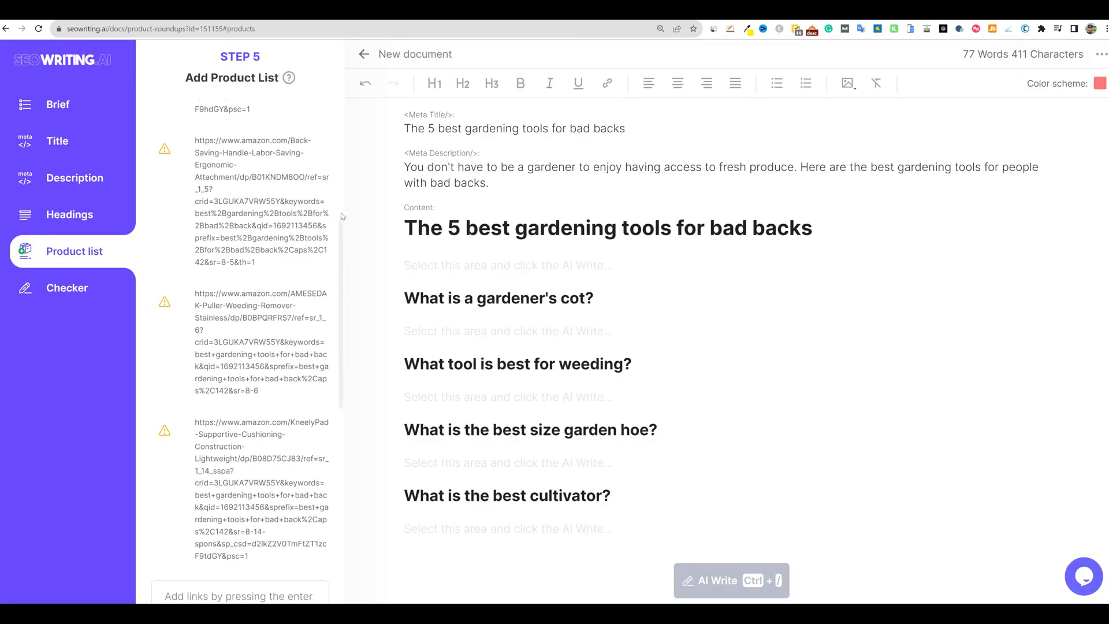
{"action": "scroll", "coordinate": [341, 359], "scroll_direction": "down", "scroll_amount": 6}
{"action": "scroll", "coordinate": [335, 389], "scroll_direction": "up", "scroll_amount": 5}
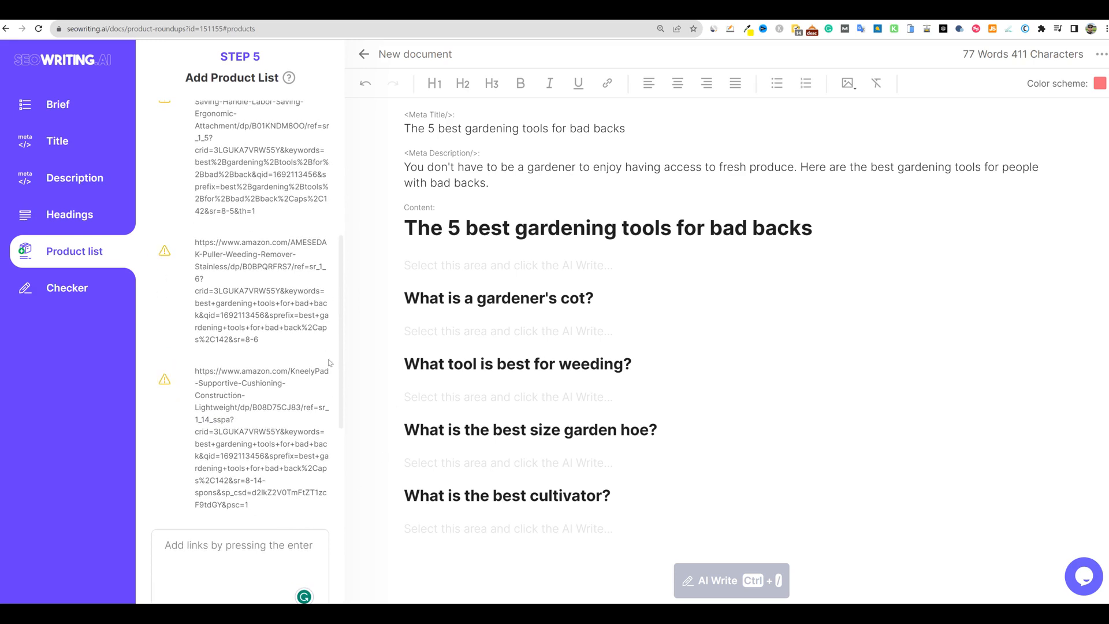
{"action": "scroll", "coordinate": [312, 307], "scroll_direction": "up", "scroll_amount": 3}
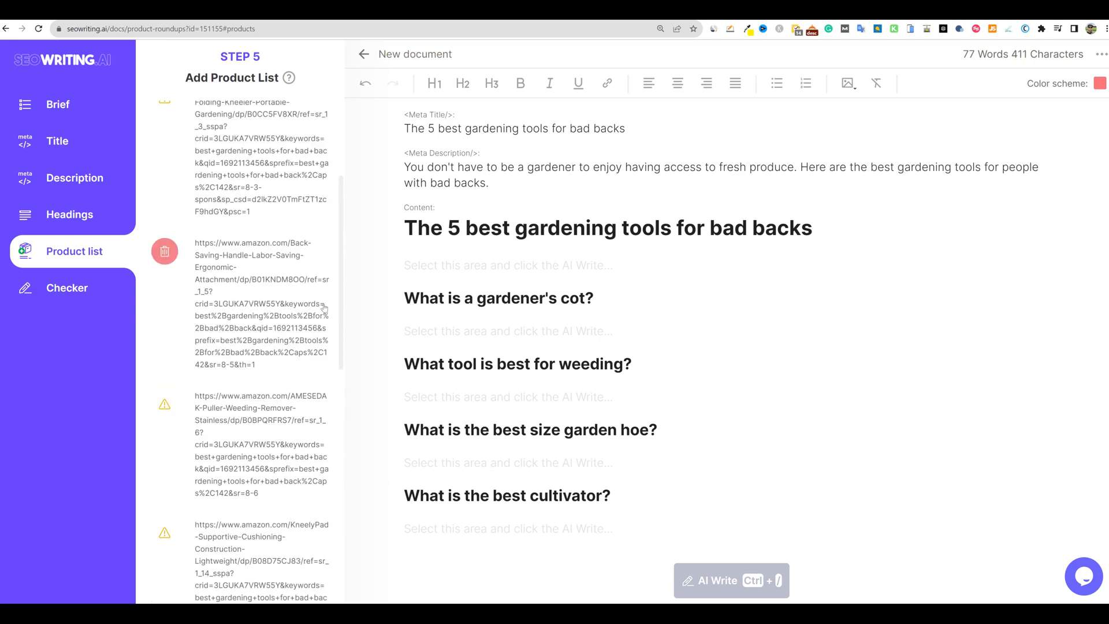
{"action": "left_click_drag", "start_coordinate": [262, 367], "coordinate": [307, 282]}
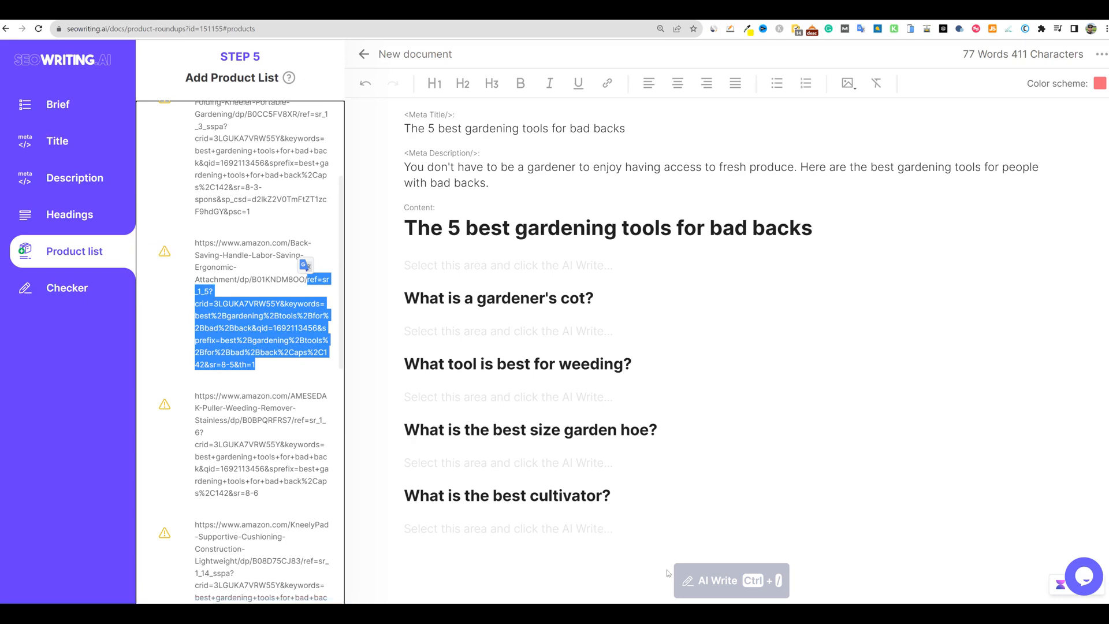
In Notepad, shorten the Grampas Weeder link to end at B001D1FFZA and separate the product links with blank lines
{"action": "key", "text": "alt+Tab"}
{"action": "left_click", "coordinate": [564, 273]}
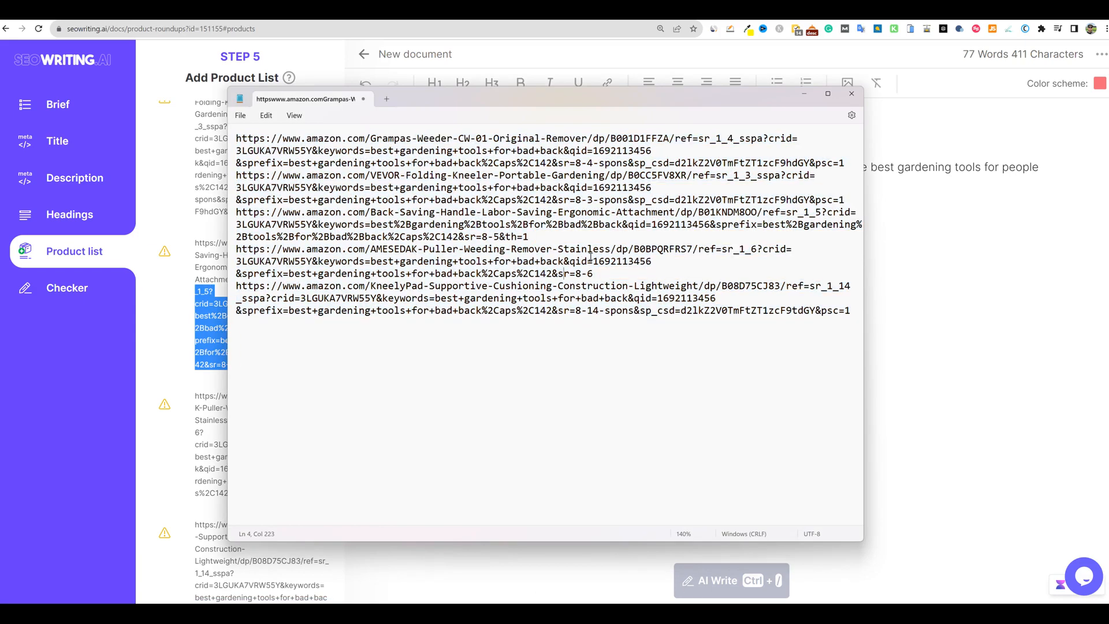
{"action": "mouse_move", "coordinate": [668, 153]}
{"action": "left_mouse_down"}
{"action": "mouse_move", "coordinate": [620, 151]}
{"action": "mouse_move", "coordinate": [670, 139]}
{"action": "left_mouse_up"}
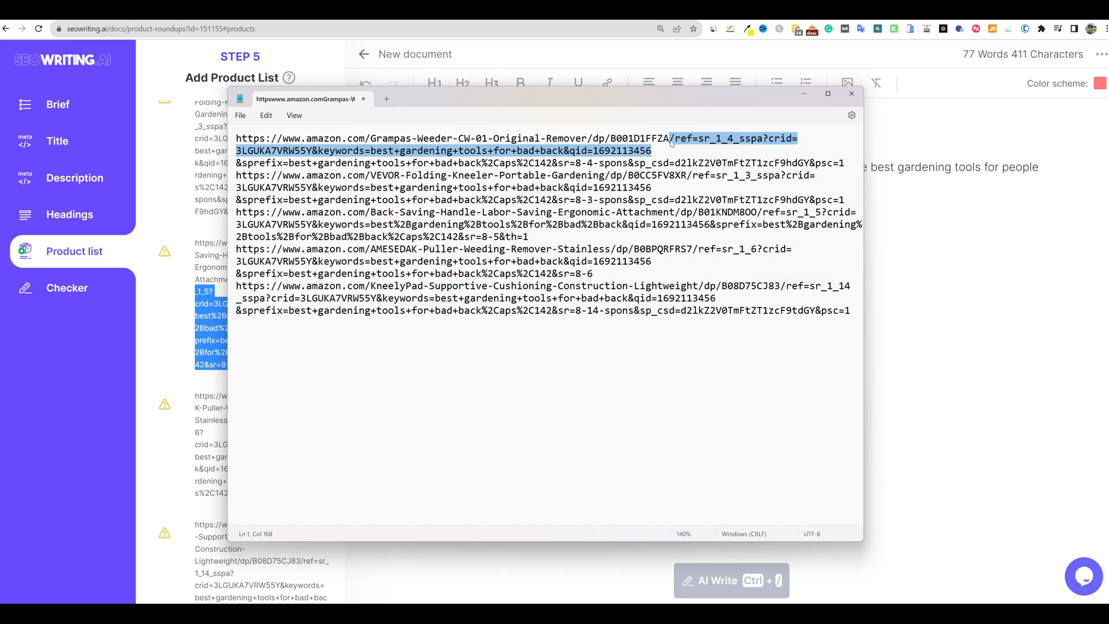
{"action": "key", "text": "Delete"}
{"action": "key", "text": "shift+End"}
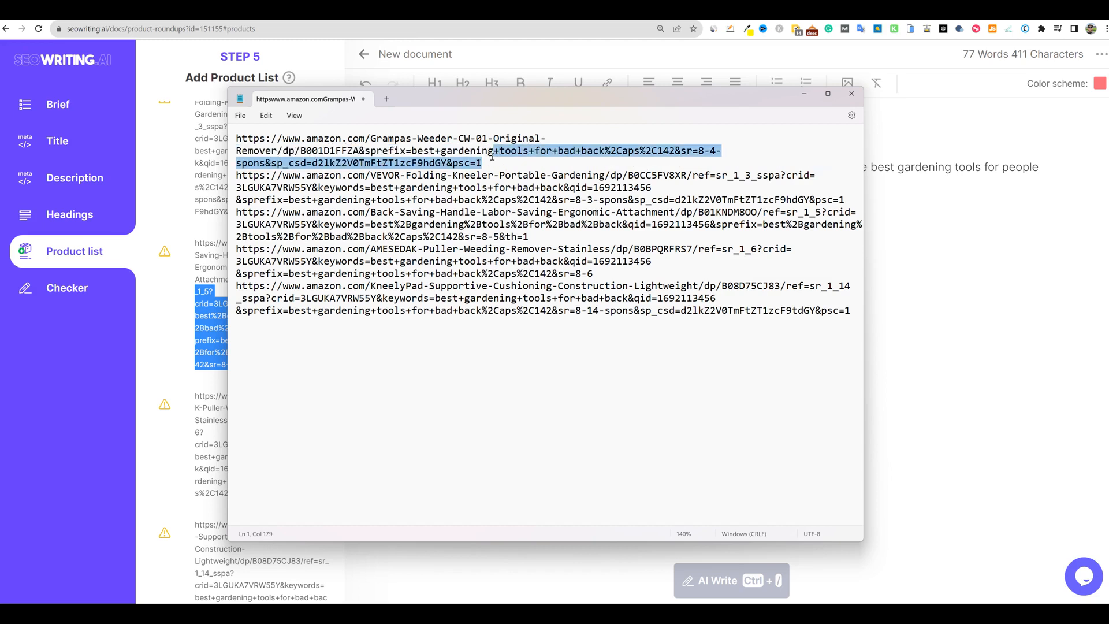
{"action": "key", "text": "Delete"}
{"action": "key", "text": "Return"}
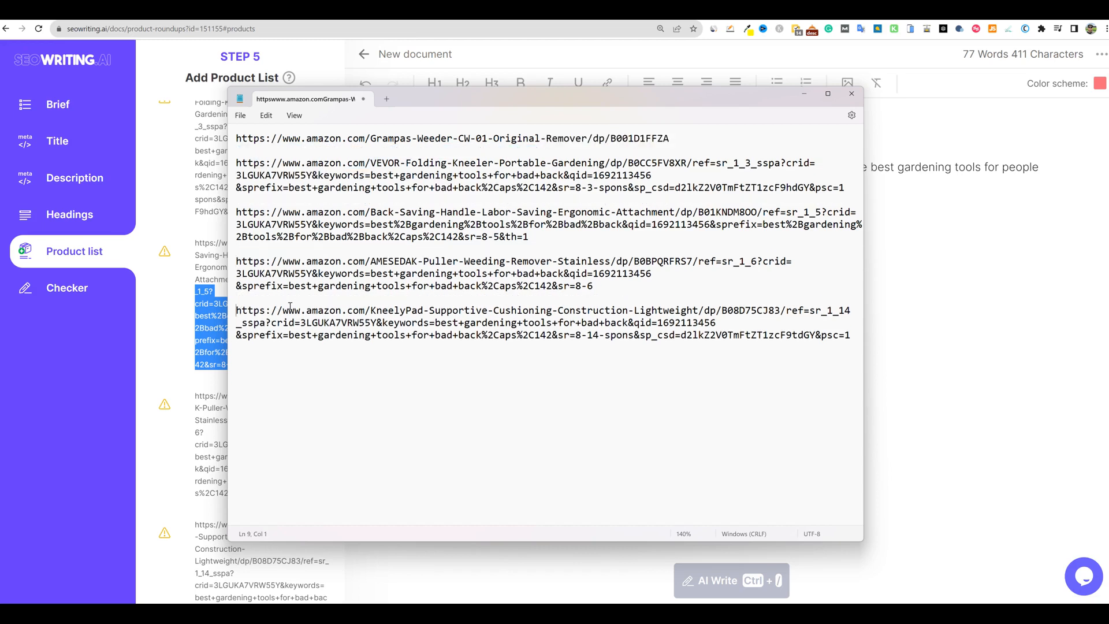
Strip everything after the product ID from the VEVOR kneeler, Back-Saving Handle and AMESEDAK weed puller links
{"action": "left_click_drag", "start_coordinate": [847, 189], "coordinate": [688, 163]}
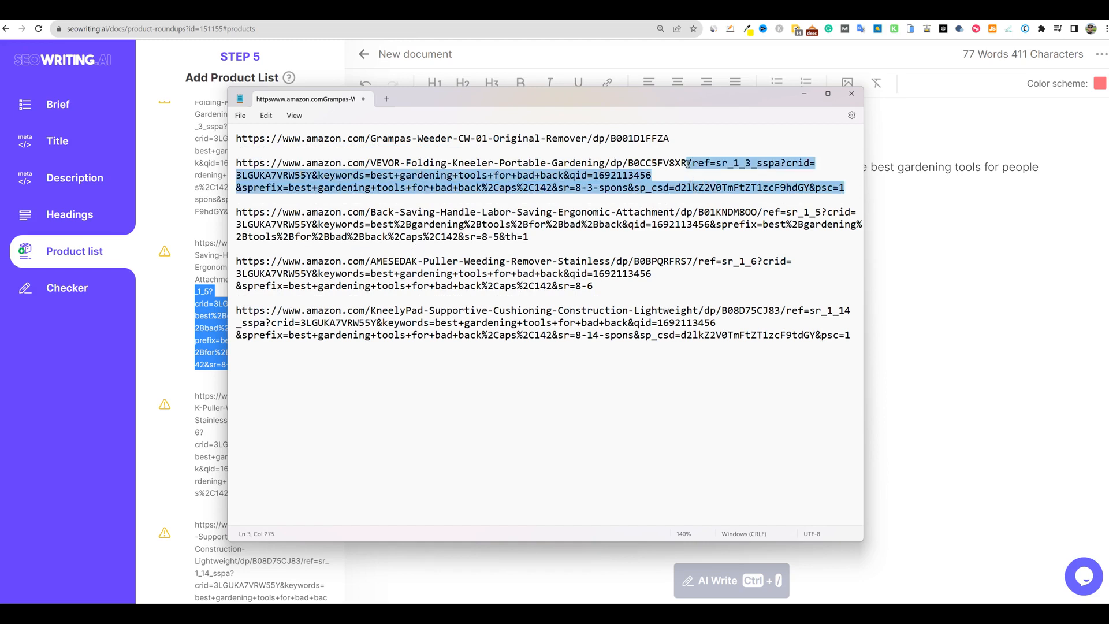
{"action": "key", "text": "BackSpace"}
{"action": "left_click_drag", "start_coordinate": [542, 215], "coordinate": [759, 188]}
{"action": "key", "text": "BackSpace"}
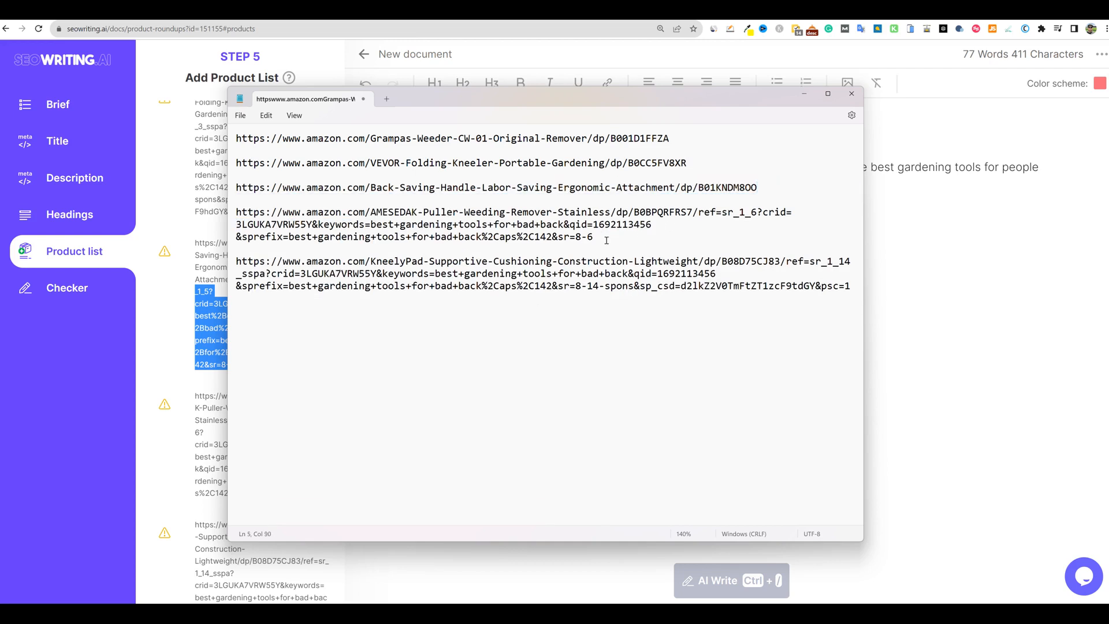
{"action": "left_click_drag", "start_coordinate": [607, 238], "coordinate": [694, 212]}
{"action": "key", "text": "BackSpace"}
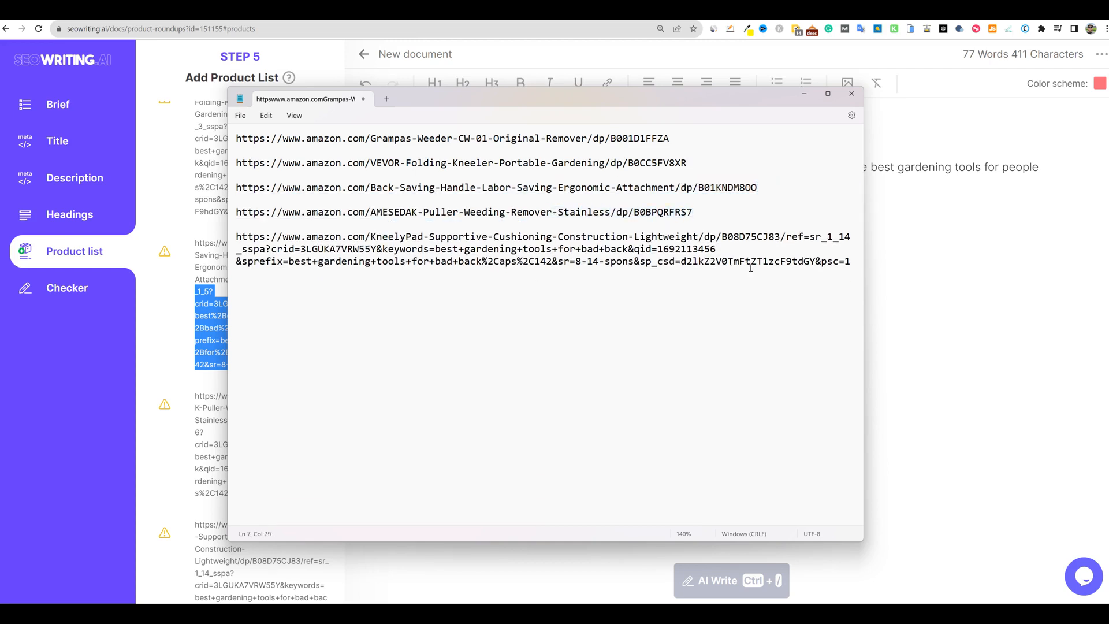
Strip everything after product ID B08D75CJ83 from the KneelyPad link and copy all five cleaned links
{"action": "left_click_drag", "start_coordinate": [854, 262], "coordinate": [779, 236]}
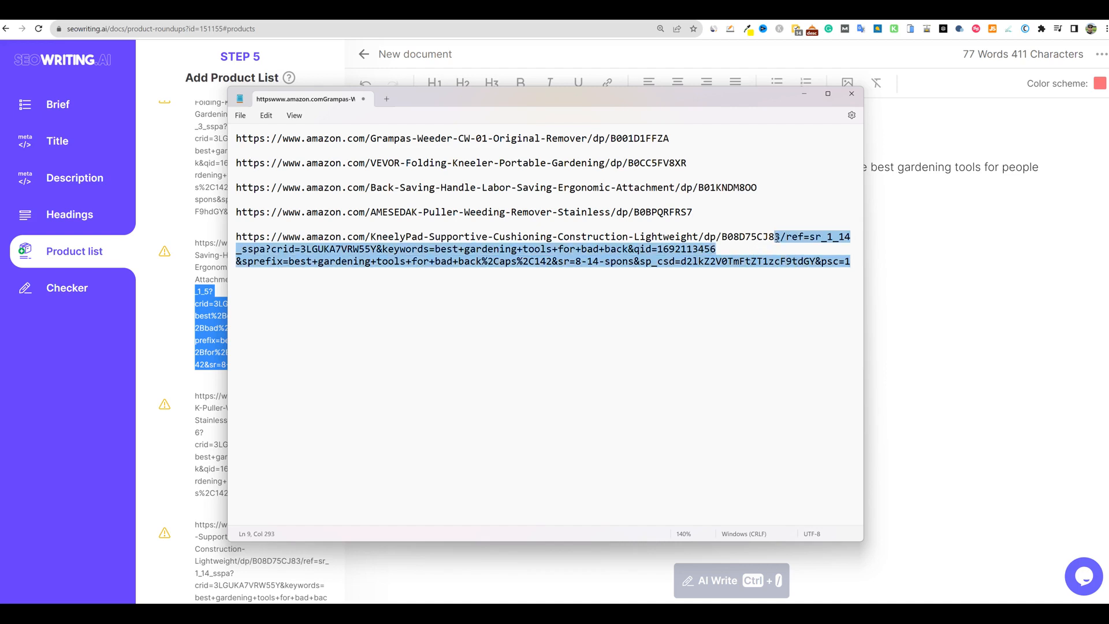
{"action": "key", "text": "BackSpace"}
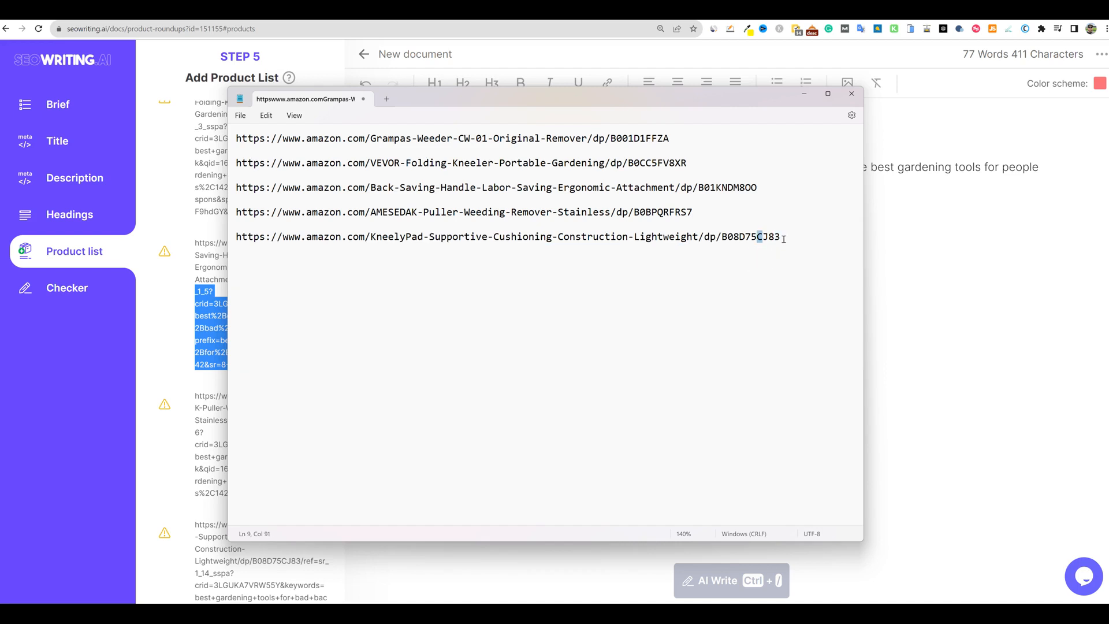
{"action": "double_click", "coordinate": [768, 237]}
{"action": "left_click", "coordinate": [791, 240]}
{"action": "left_click_drag", "start_coordinate": [790, 241], "coordinate": [231, 132]}
{"action": "key", "text": "ctrl+c"}
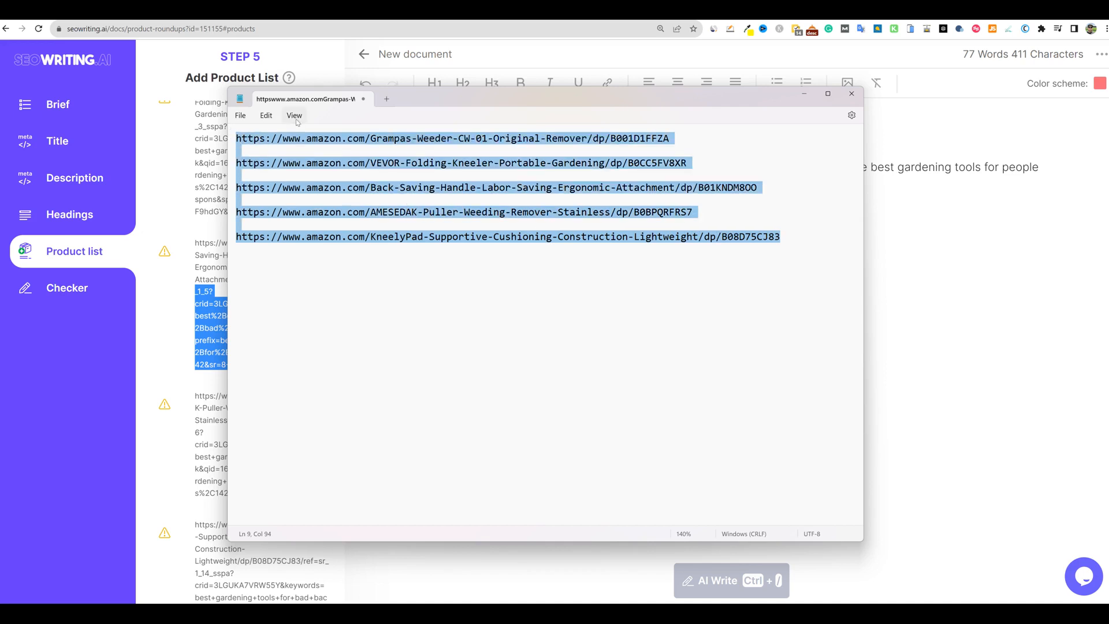
Back in SEOWriting.AI, delete all the old long Amazon product links from the product list
{"action": "left_click", "coordinate": [186, 159]}
{"action": "scroll", "coordinate": [191, 271], "scroll_direction": "up", "scroll_amount": 1}
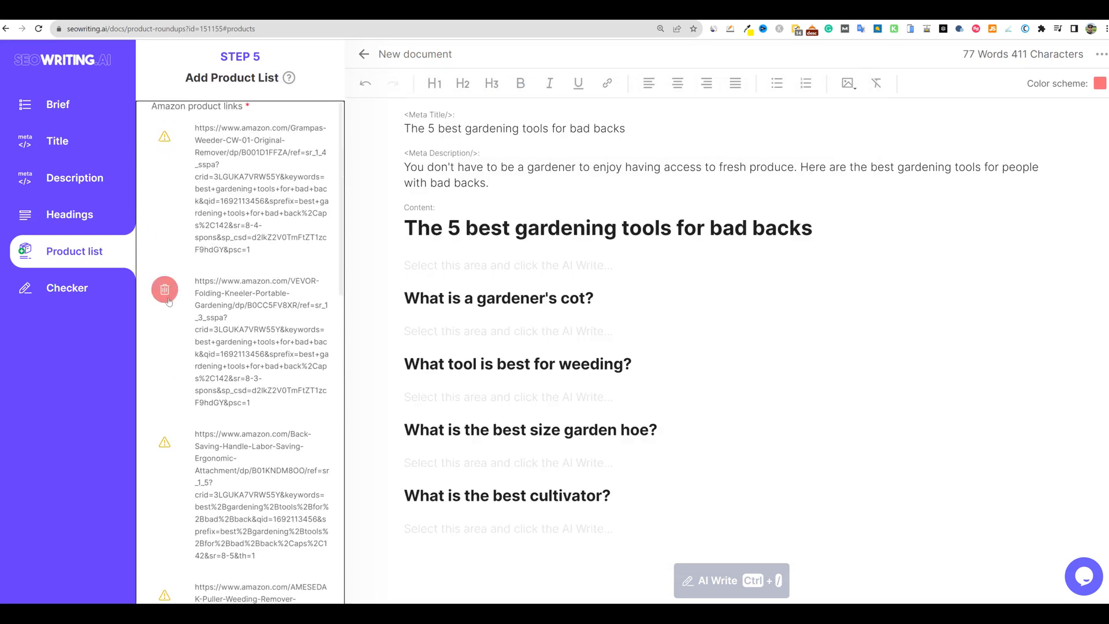
{"action": "left_click", "coordinate": [168, 301]}
{"action": "left_click", "coordinate": [167, 301]}
{"action": "left_click", "coordinate": [168, 301]}
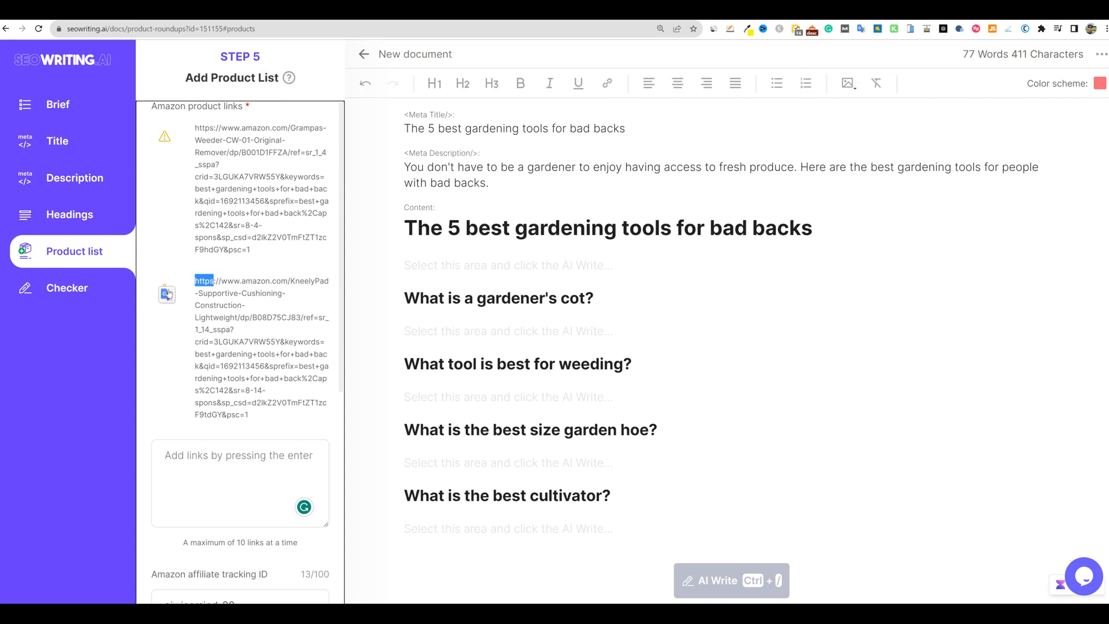
{"action": "left_click", "coordinate": [166, 147]}
{"action": "left_click", "coordinate": [165, 139]}
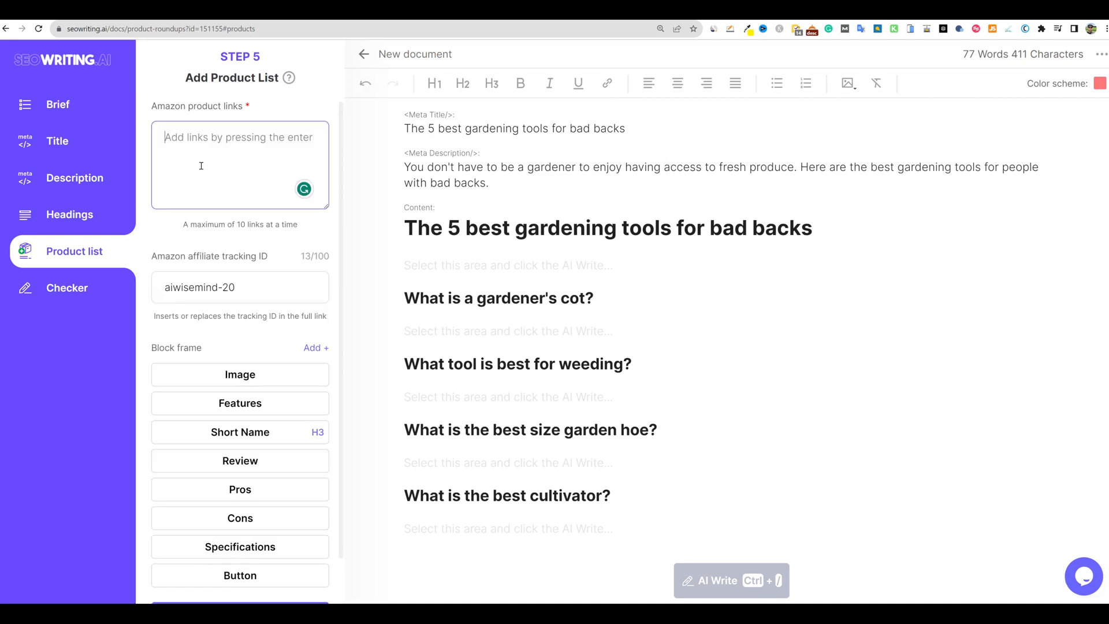
Paste the five cleaned links as the Amazon product links and submit the product list with the existing block frame
{"action": "key", "text": "ctrl+v"}
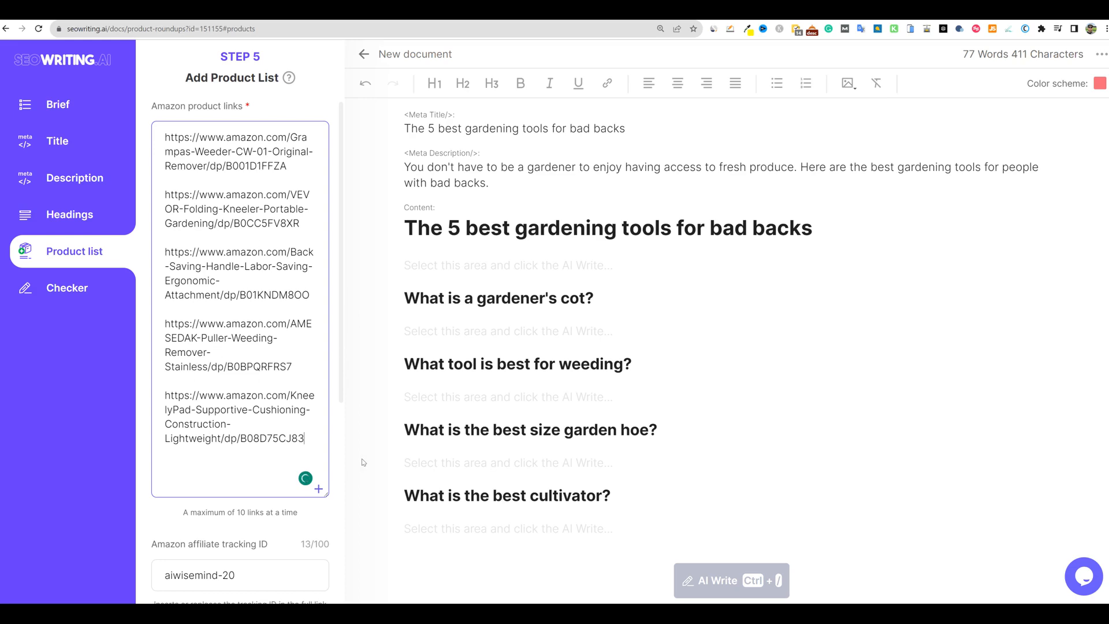
{"action": "scroll", "coordinate": [363, 462], "scroll_direction": "down", "scroll_amount": 2}
{"action": "scroll", "coordinate": [363, 462], "scroll_direction": "up", "scroll_amount": 2}
{"action": "scroll", "coordinate": [243, 434], "scroll_direction": "down", "scroll_amount": 3}
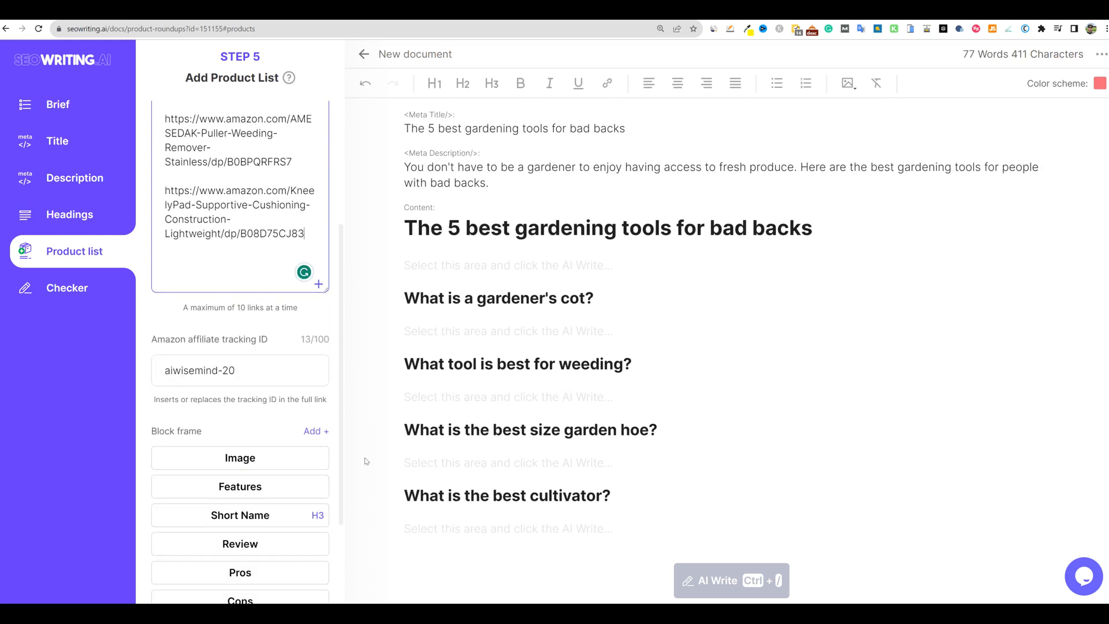
{"action": "scroll", "coordinate": [254, 439], "scroll_direction": "down", "scroll_amount": 2}
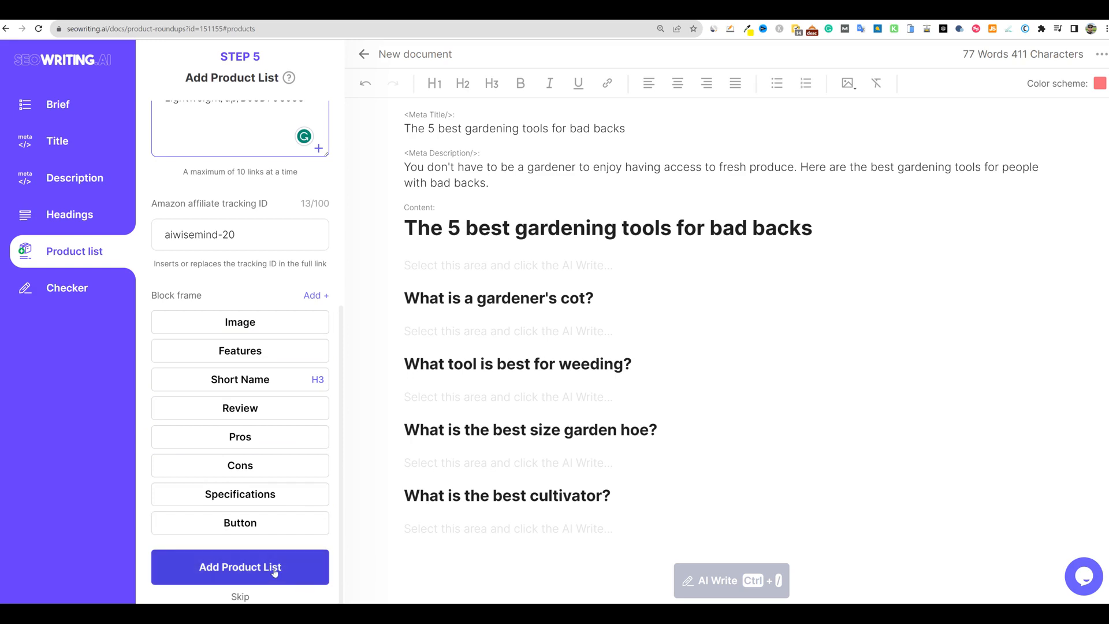
{"action": "scroll", "coordinate": [249, 430], "scroll_direction": "up", "scroll_amount": 6}
{"action": "scroll", "coordinate": [243, 451], "scroll_direction": "down", "scroll_amount": 6}
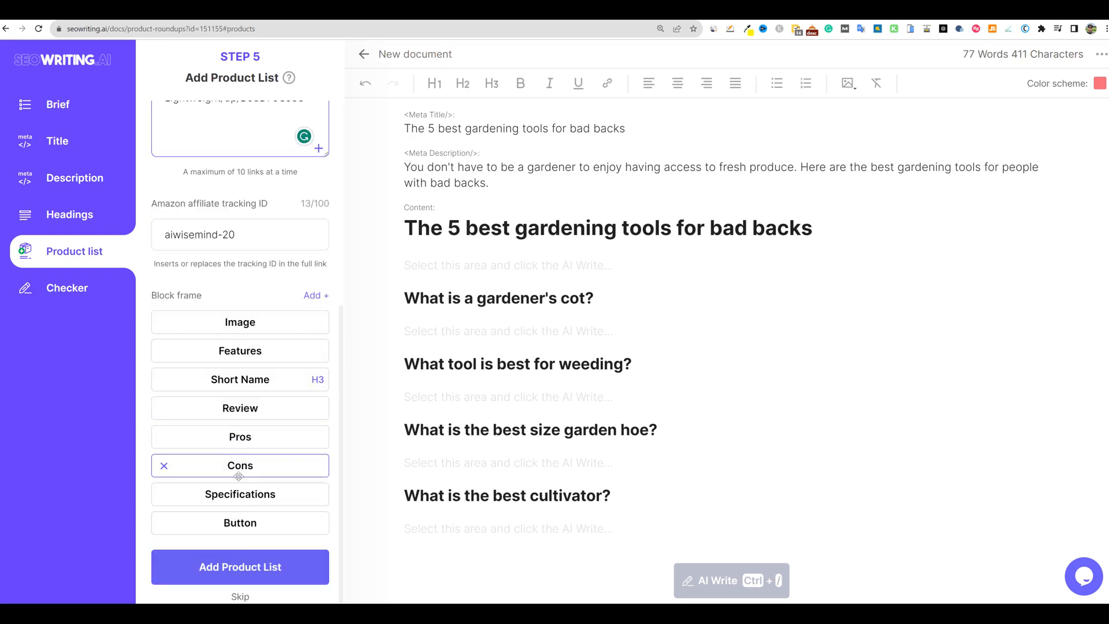
{"action": "left_click", "coordinate": [260, 568]}
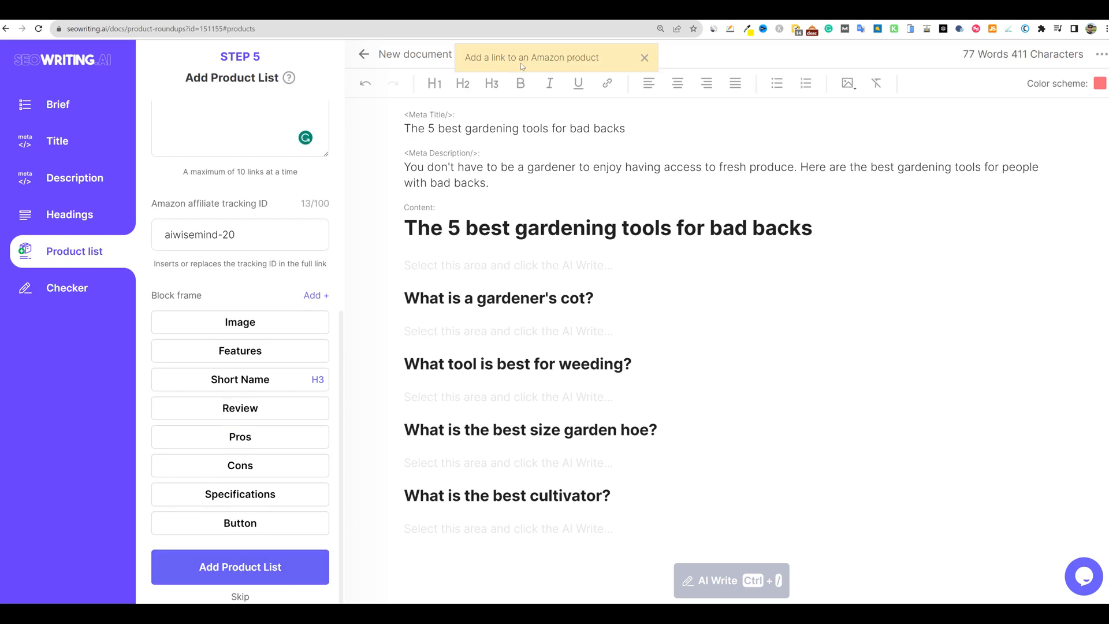
Remove the unresolved KneelyPad and VEVOR kneeler links from the product list
{"action": "scroll", "coordinate": [574, 341], "scroll_direction": "down", "scroll_amount": 1}
{"action": "scroll", "coordinate": [579, 353], "scroll_direction": "up", "scroll_amount": 1}
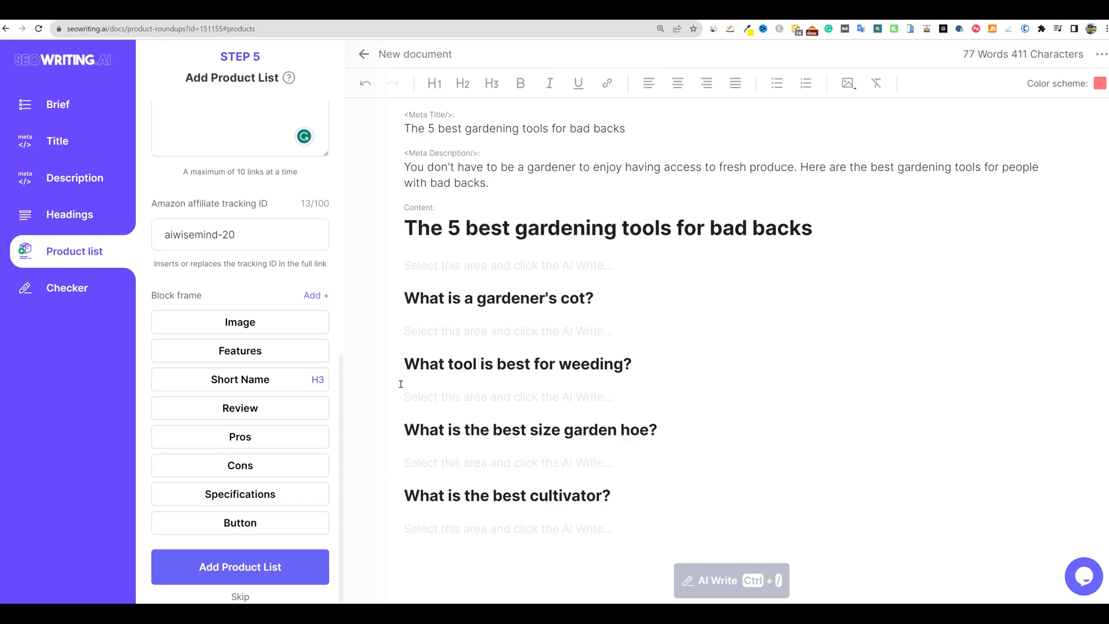
{"action": "scroll", "coordinate": [259, 462], "scroll_direction": "up", "scroll_amount": 8}
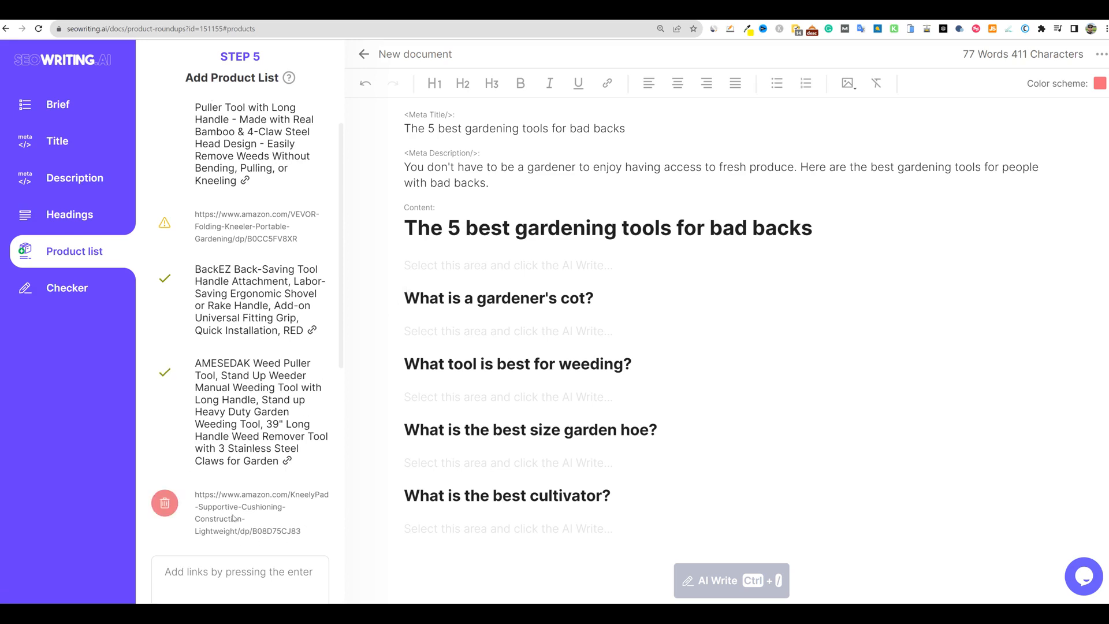
{"action": "left_click", "coordinate": [165, 502]}
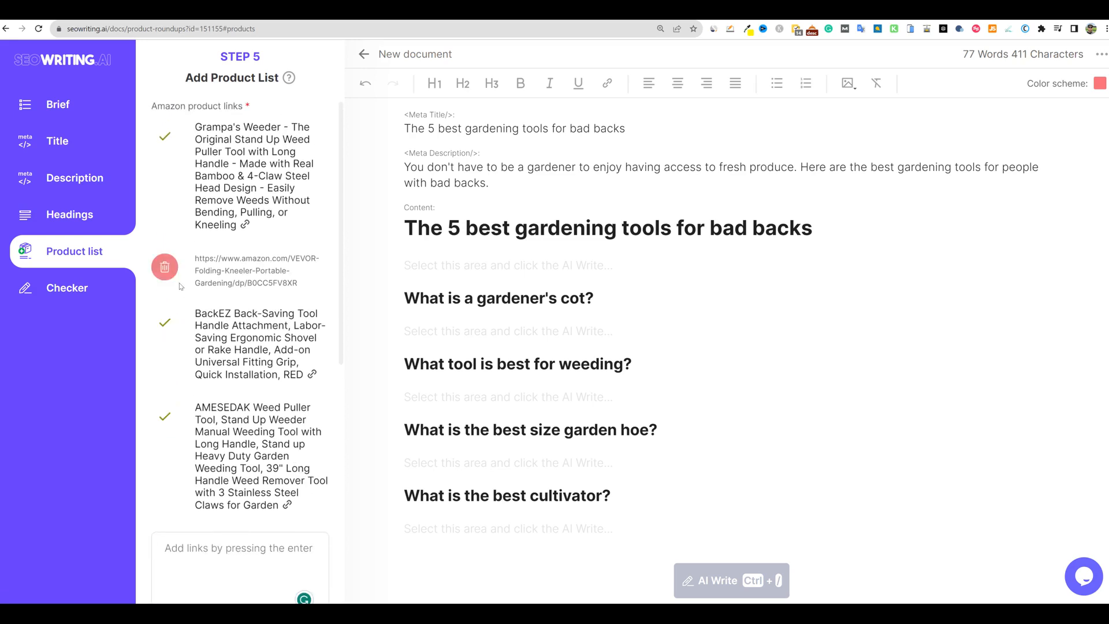
{"action": "left_click", "coordinate": [164, 267]}
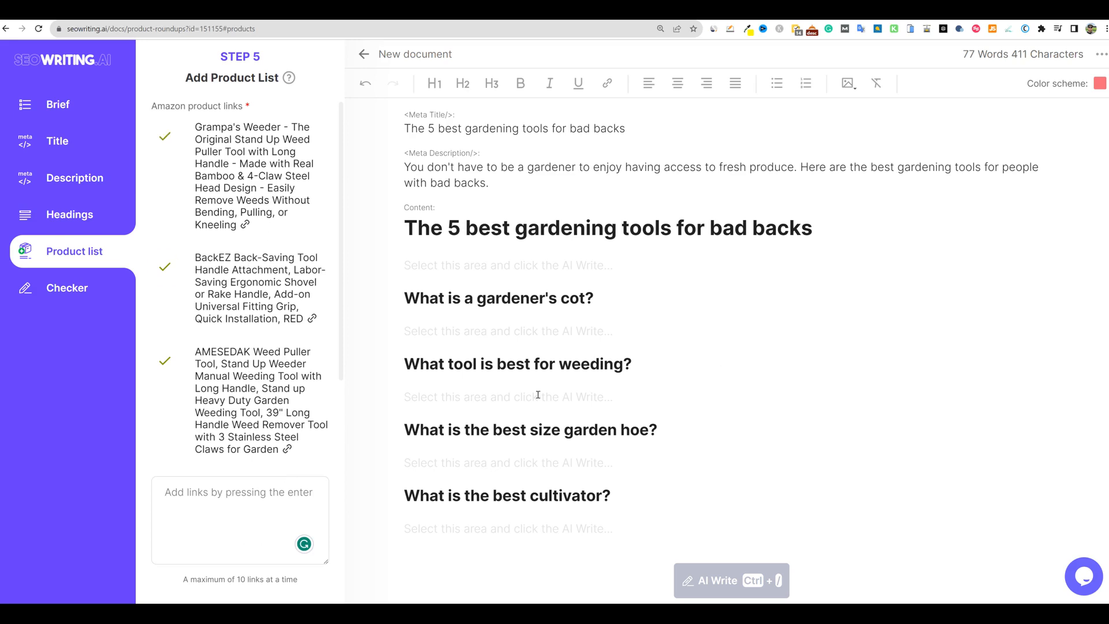
Add the product list with the Grampa's Weeder, BackEZ handle and AMESEDAK weed puller to the article
{"action": "scroll", "coordinate": [468, 436], "scroll_direction": "down", "scroll_amount": 6}
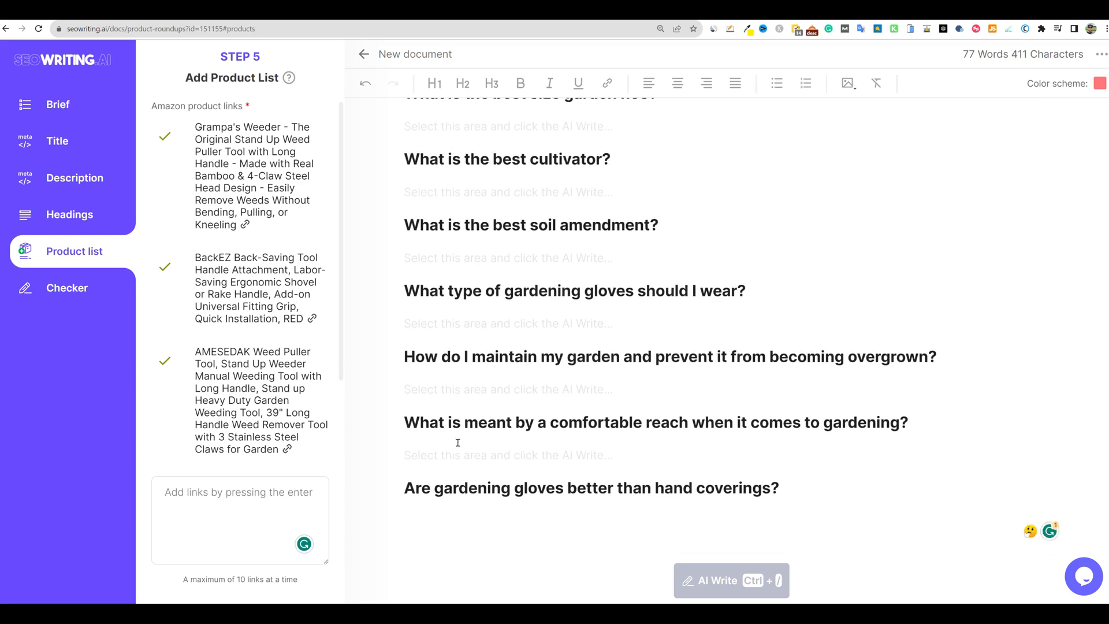
{"action": "scroll", "coordinate": [277, 474], "scroll_direction": "down", "scroll_amount": 7}
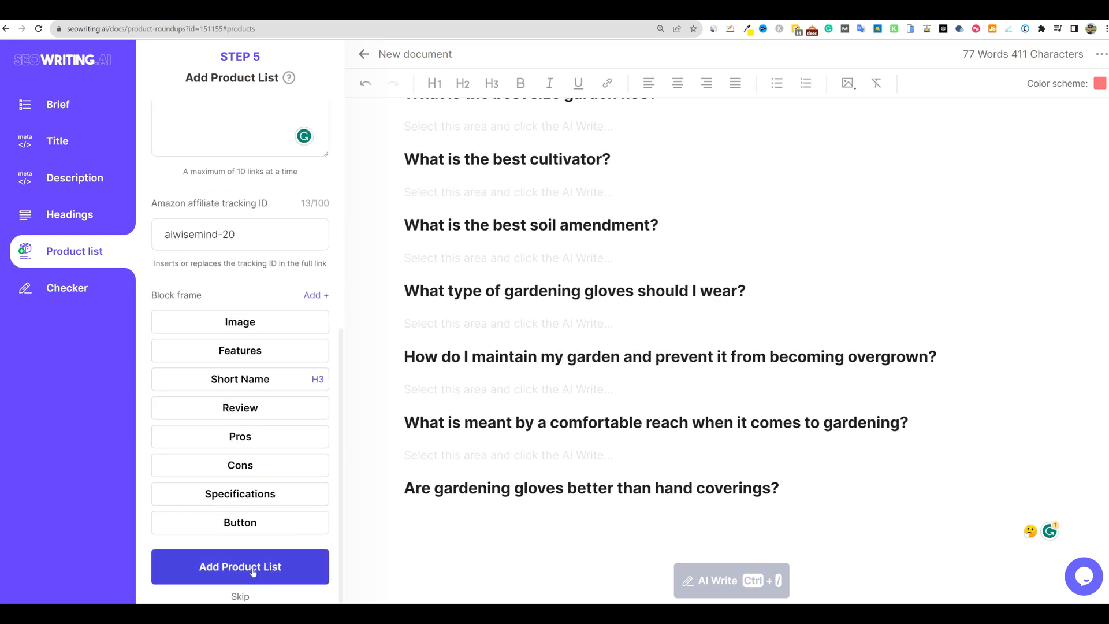
{"action": "left_click", "coordinate": [252, 572]}
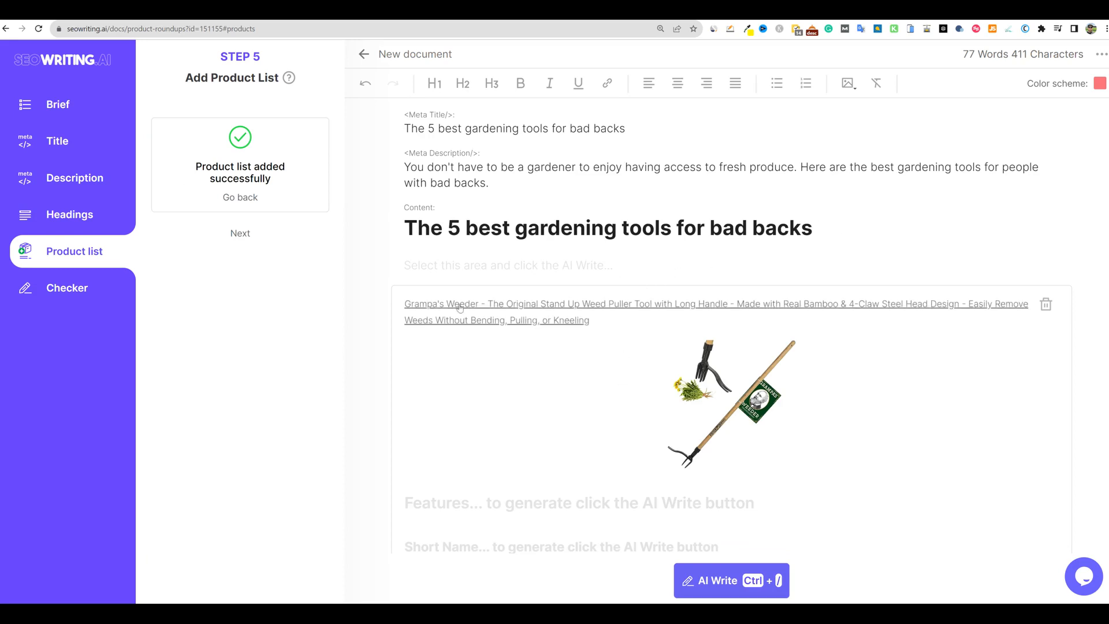
Review the inserted product blocks and continue to the AI Write and Check step
{"action": "scroll", "coordinate": [752, 426], "scroll_direction": "down", "scroll_amount": 2}
{"action": "scroll", "coordinate": [752, 426], "scroll_direction": "down", "scroll_amount": 1}
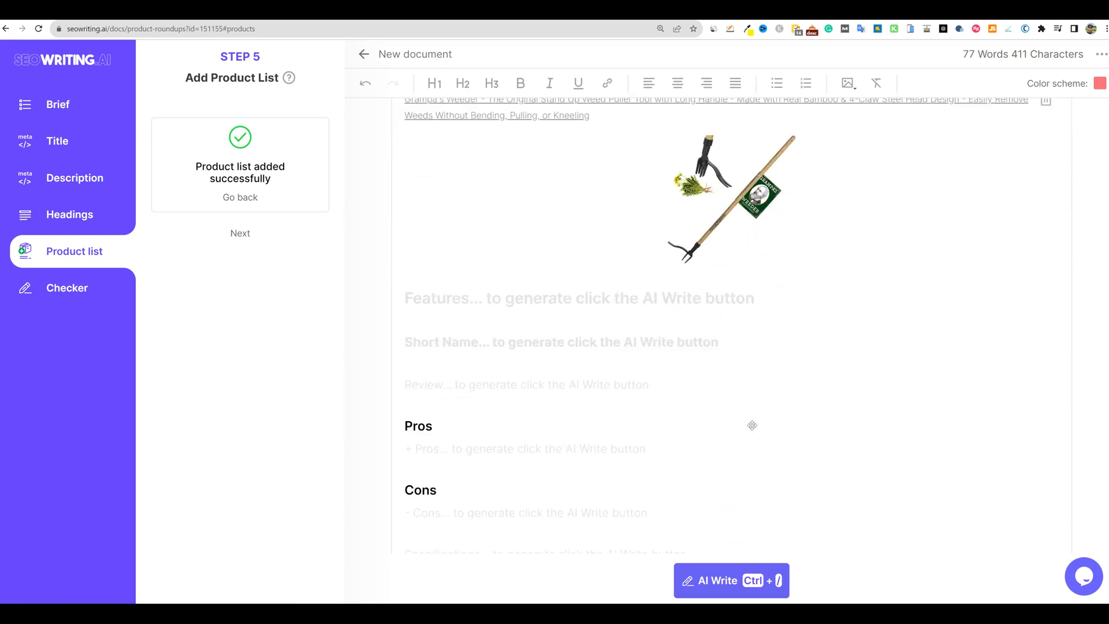
{"action": "scroll", "coordinate": [736, 396], "scroll_direction": "down", "scroll_amount": 2}
{"action": "scroll", "coordinate": [412, 277], "scroll_direction": "down", "scroll_amount": 1}
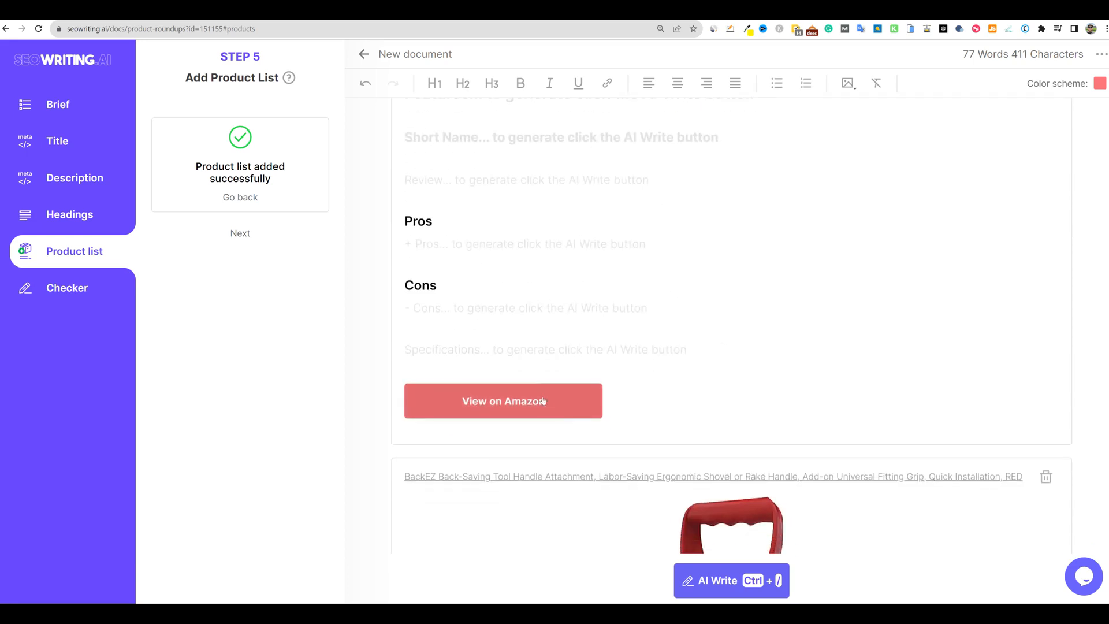
{"action": "scroll", "coordinate": [688, 419], "scroll_direction": "down", "scroll_amount": 8}
{"action": "scroll", "coordinate": [688, 418], "scroll_direction": "up", "scroll_amount": 4}
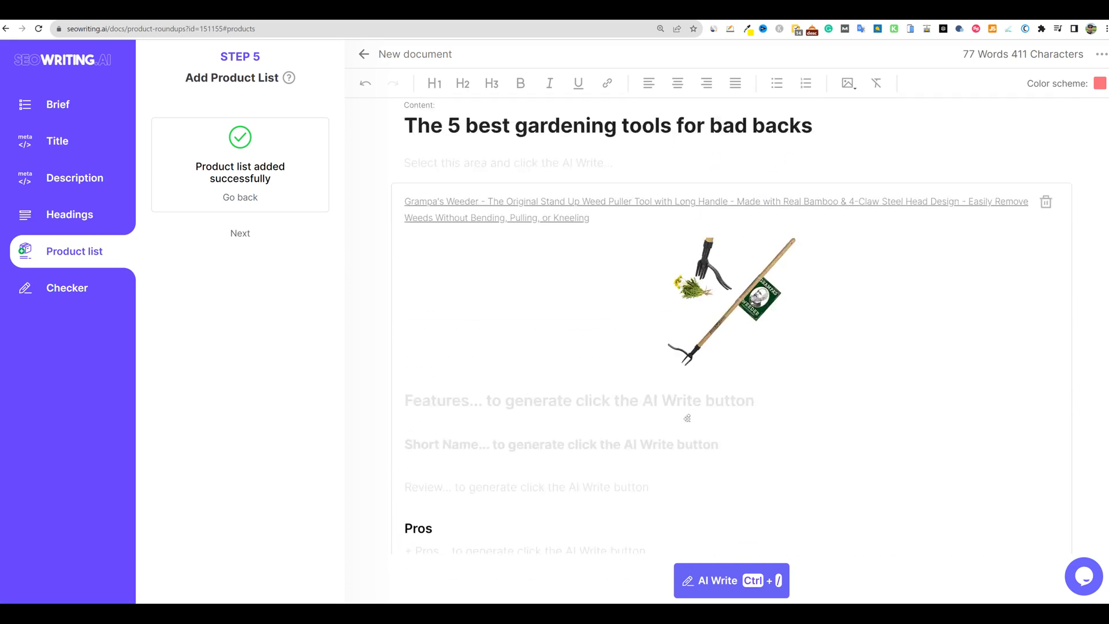
{"action": "left_click", "coordinate": [241, 234]}
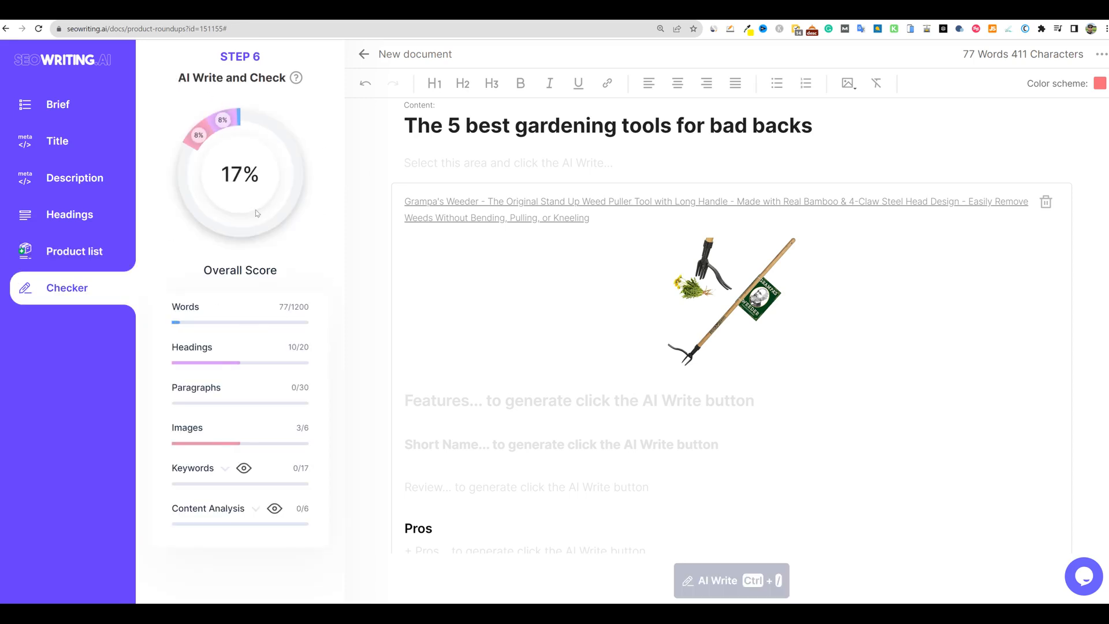
Generate the Pros text of the Grampa's Weeder block with AI Write
{"action": "scroll", "coordinate": [465, 433], "scroll_direction": "down", "scroll_amount": 15}
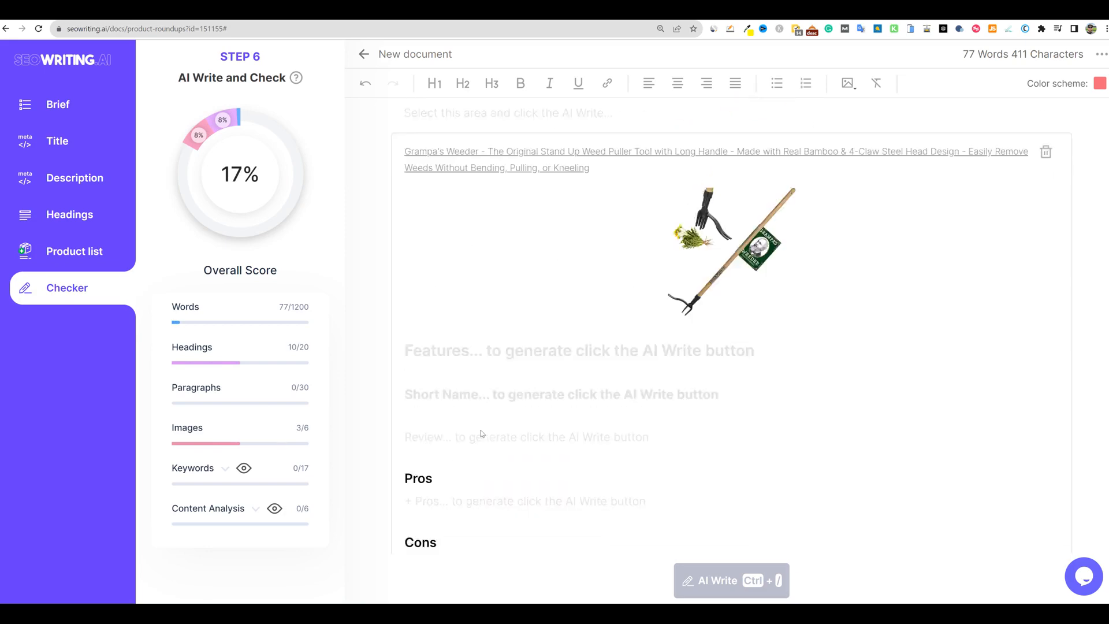
{"action": "scroll", "coordinate": [505, 432], "scroll_direction": "up", "scroll_amount": 10}
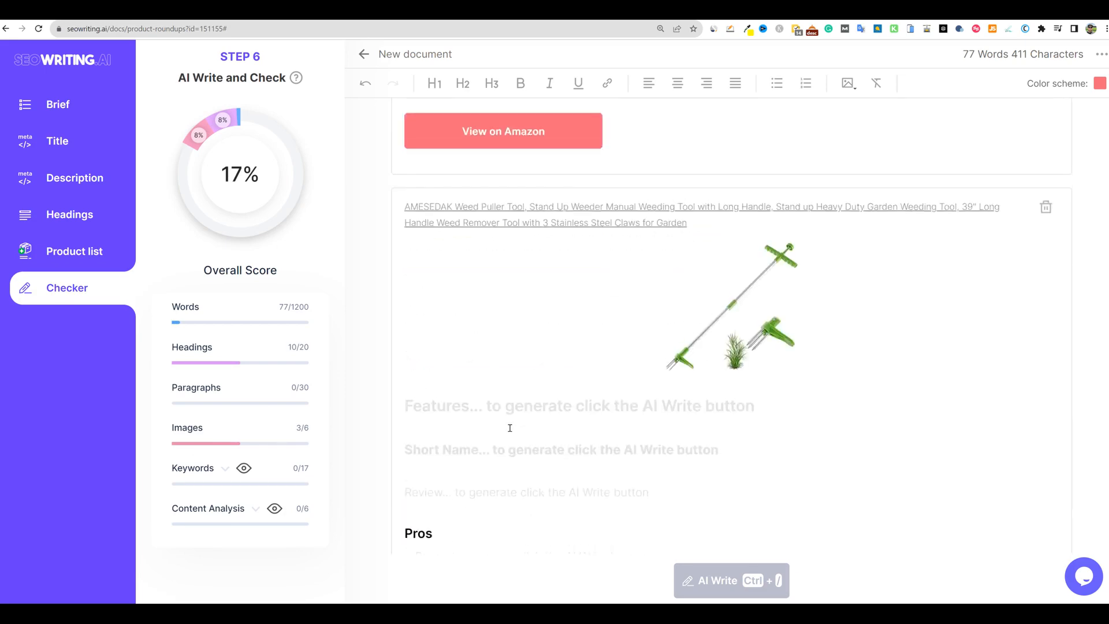
{"action": "scroll", "coordinate": [512, 431], "scroll_direction": "up", "scroll_amount": 3}
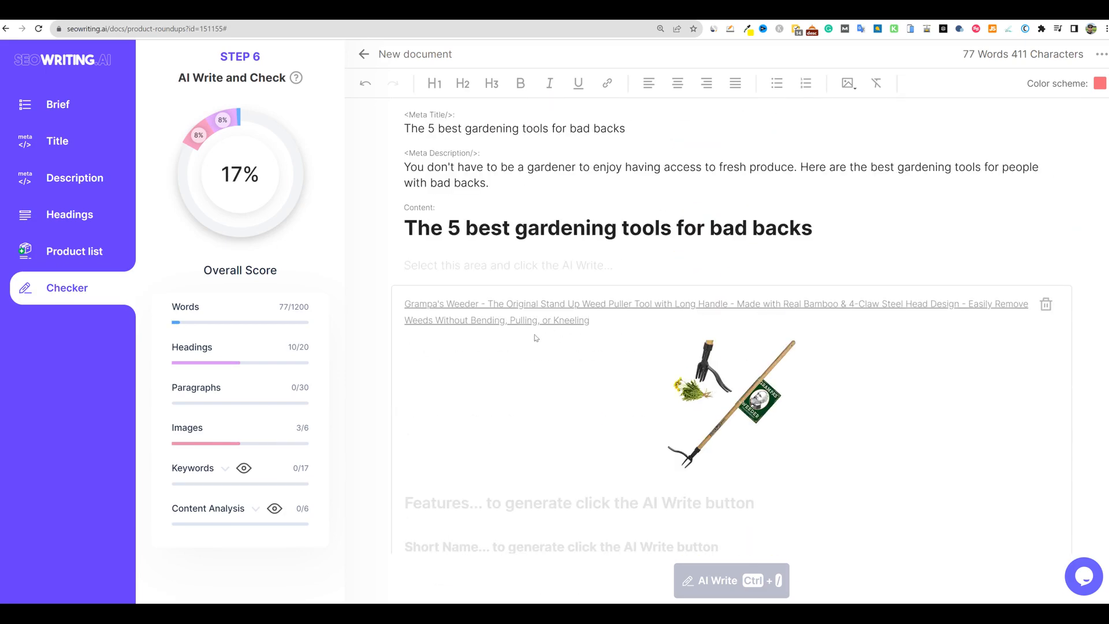
{"action": "scroll", "coordinate": [578, 352], "scroll_direction": "down", "scroll_amount": 5}
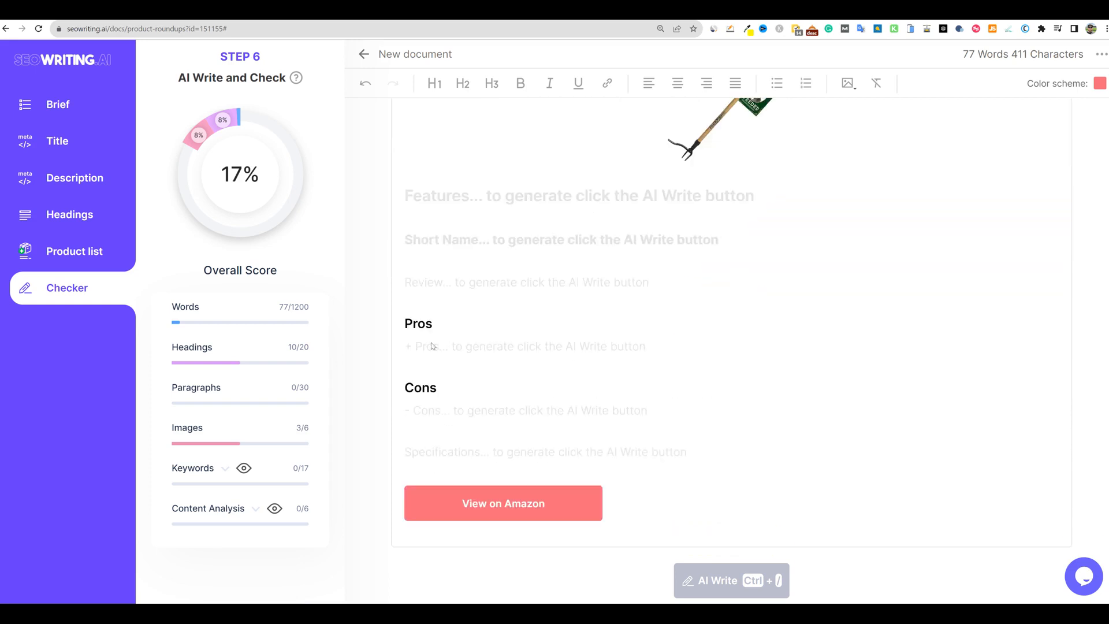
{"action": "left_click", "coordinate": [431, 346]}
{"action": "left_click", "coordinate": [727, 580]}
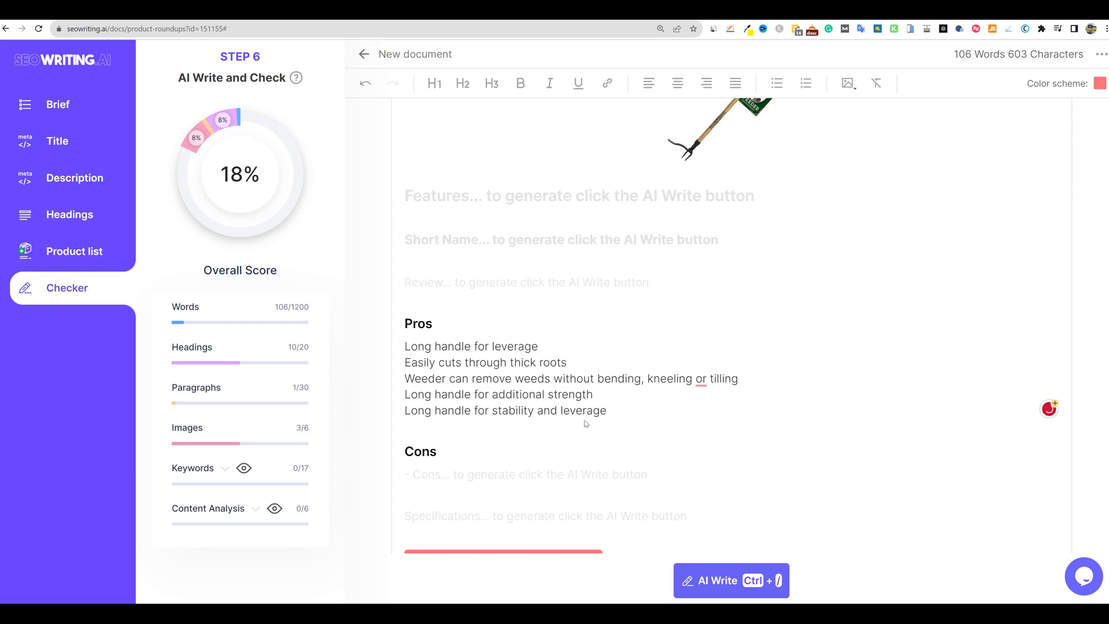
Generate the Cons and Specifications texts of the Grampa's Weeder block with AI Write
{"action": "scroll", "coordinate": [546, 359], "scroll_direction": "down", "scroll_amount": 1}
{"action": "left_click", "coordinate": [457, 438]}
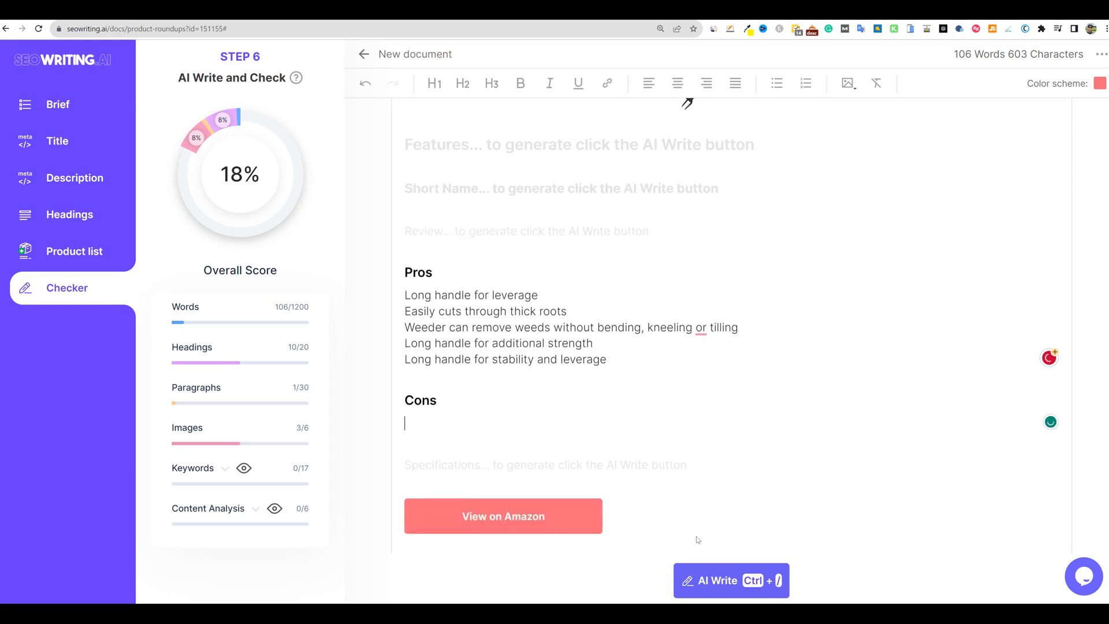
{"action": "left_click", "coordinate": [717, 580]}
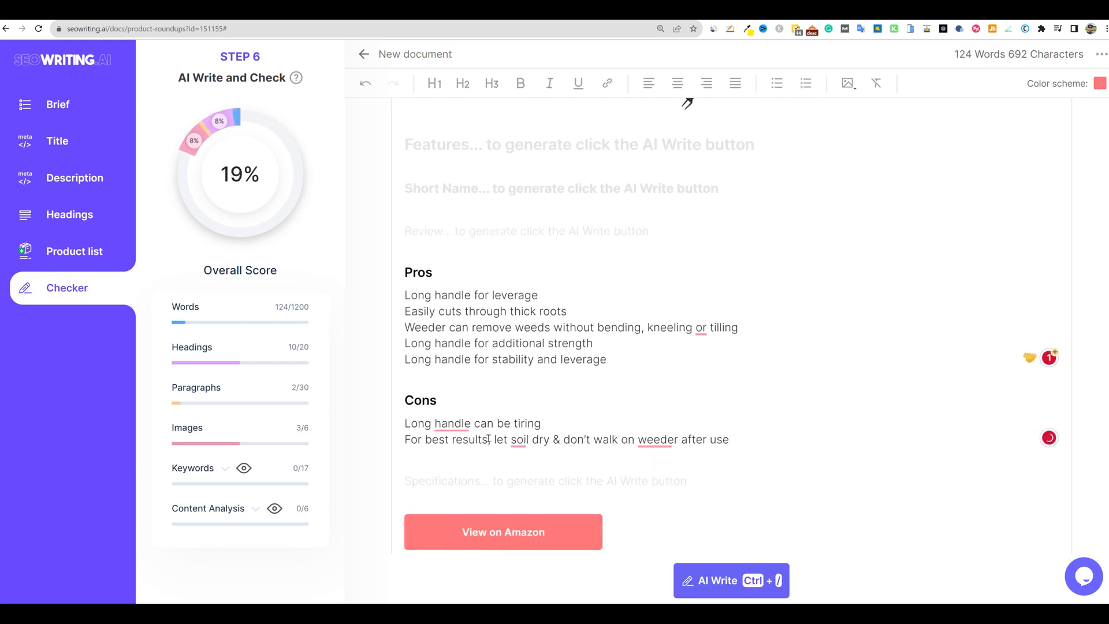
{"action": "mouse_move", "coordinate": [516, 432]}
{"action": "scroll", "coordinate": [458, 410], "scroll_direction": "down", "scroll_amount": 3}
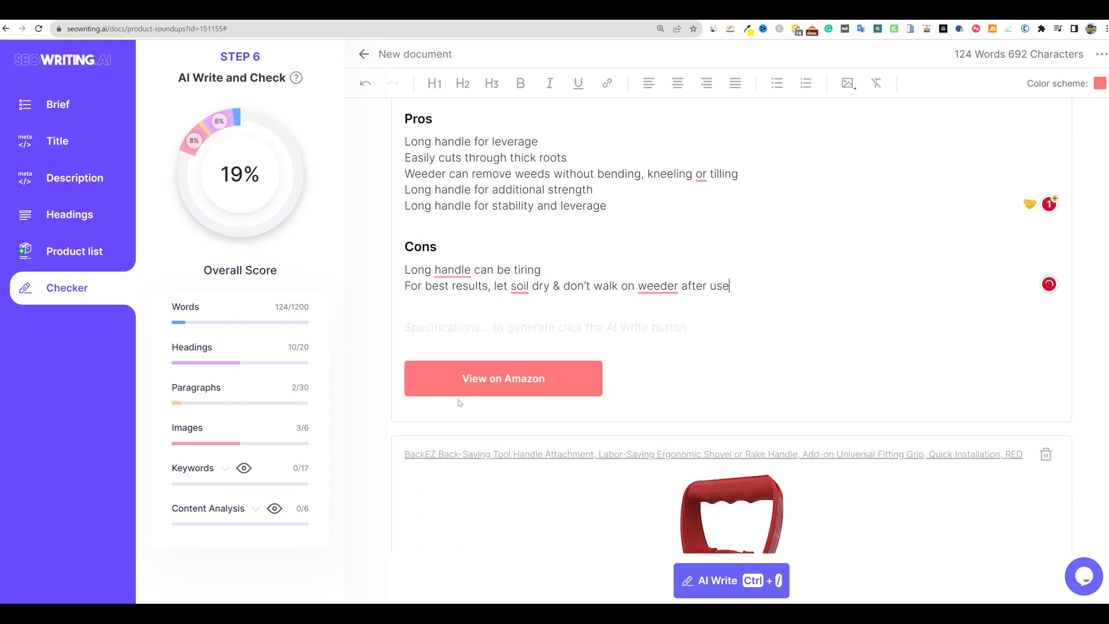
{"action": "left_click", "coordinate": [445, 335]}
{"action": "key", "text": "ctrl+slash"}
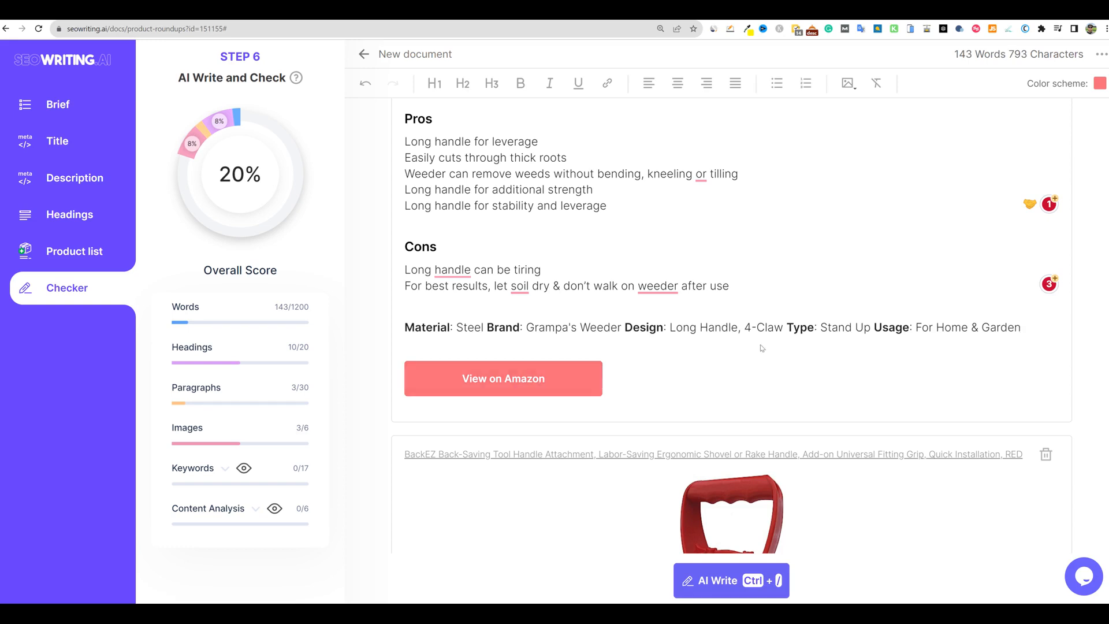
Run AI Write on the Features placeholder of the Grampa's Weeder block
{"action": "scroll", "coordinate": [763, 344], "scroll_direction": "down", "scroll_amount": 4}
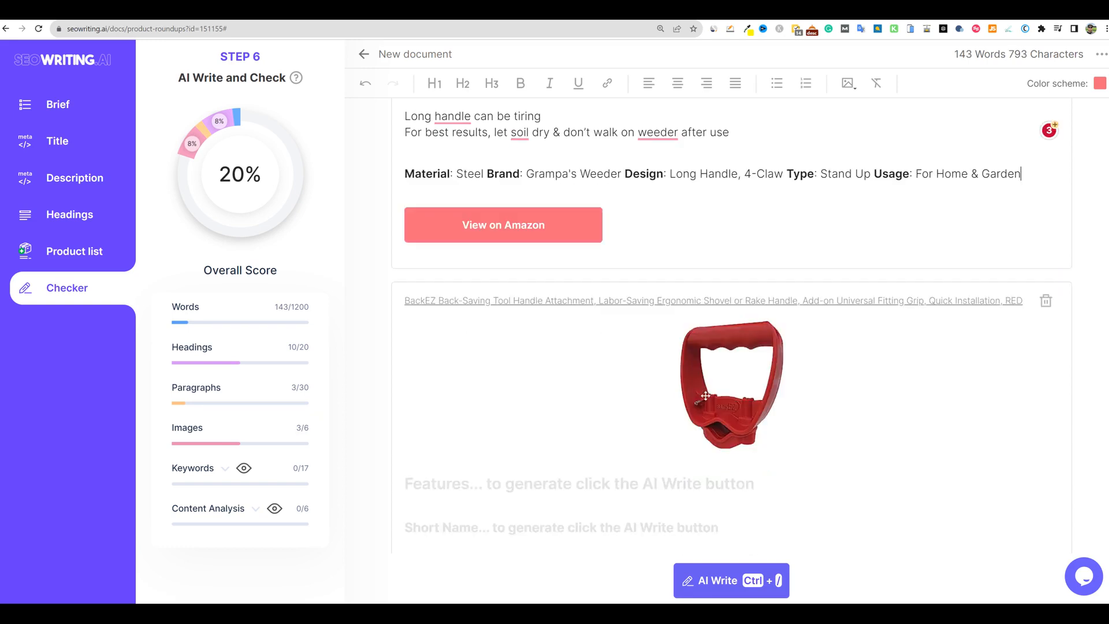
{"action": "scroll", "coordinate": [525, 292], "scroll_direction": "up", "scroll_amount": 13}
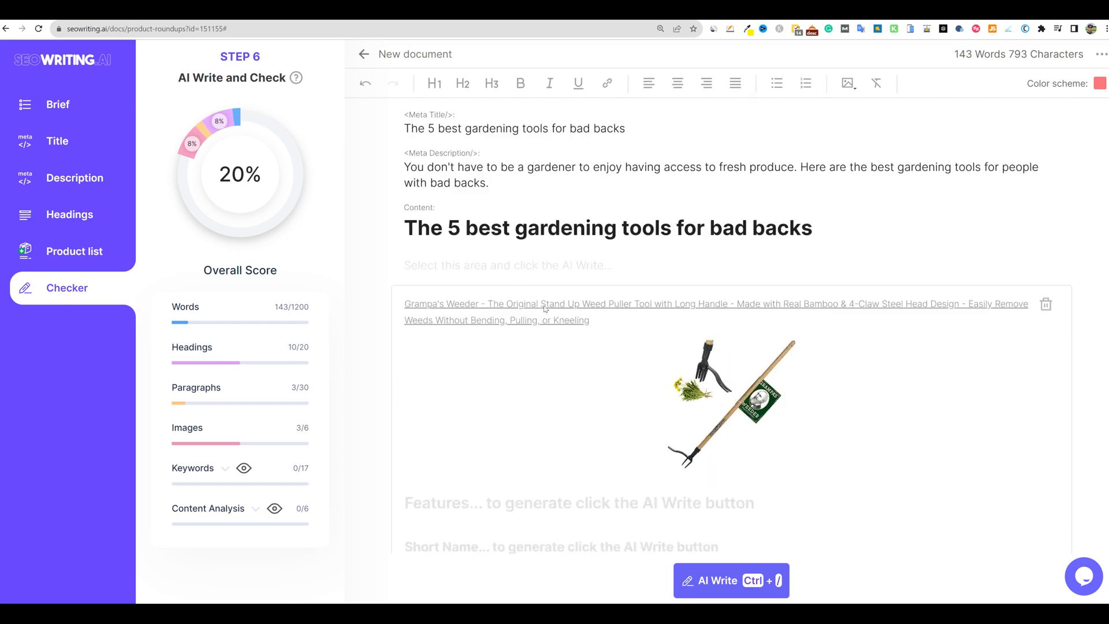
{"action": "scroll", "coordinate": [527, 352], "scroll_direction": "down", "scroll_amount": 3}
{"action": "left_click", "coordinate": [475, 357]}
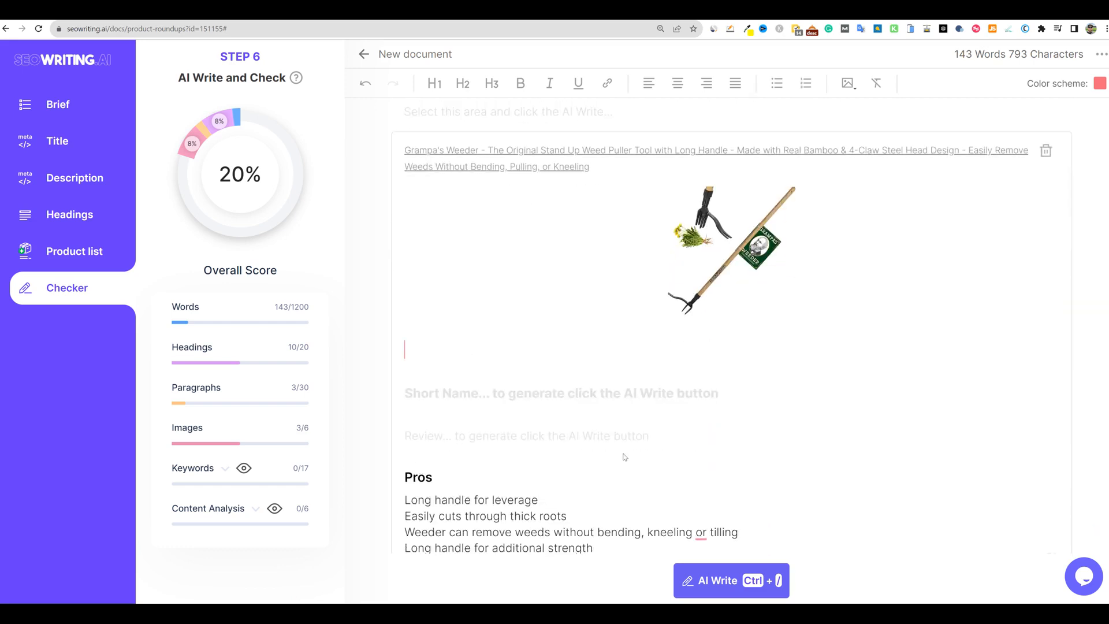
{"action": "left_click", "coordinate": [707, 580]}
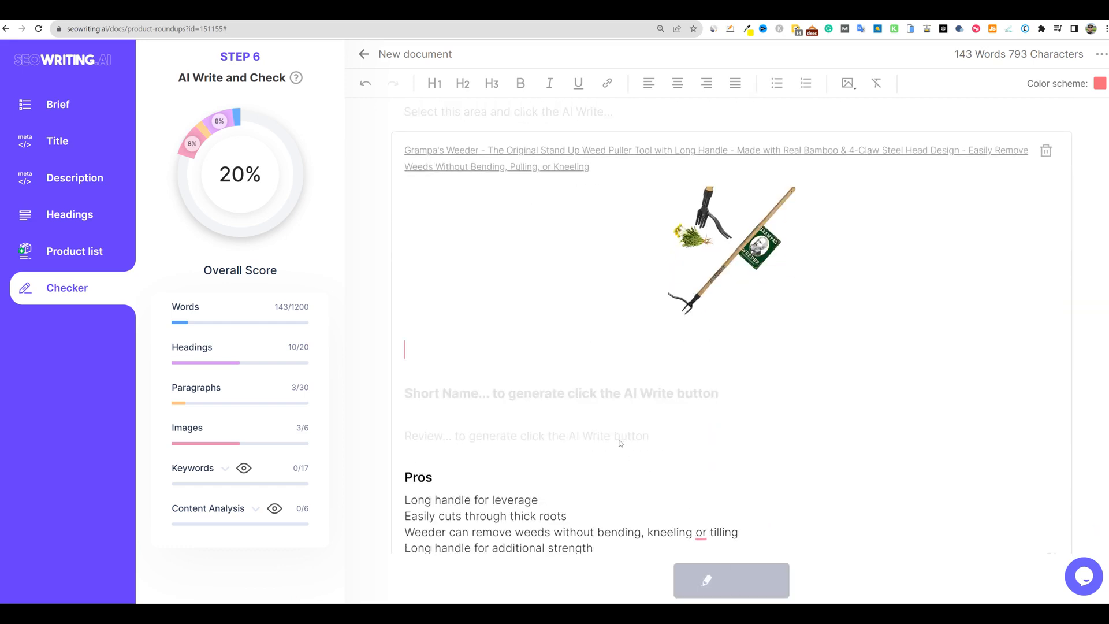
Generate the Short Name and Review texts of the Grampa's Weeder block with AI Write
{"action": "left_click", "coordinate": [468, 393]}
{"action": "left_click", "coordinate": [699, 581]}
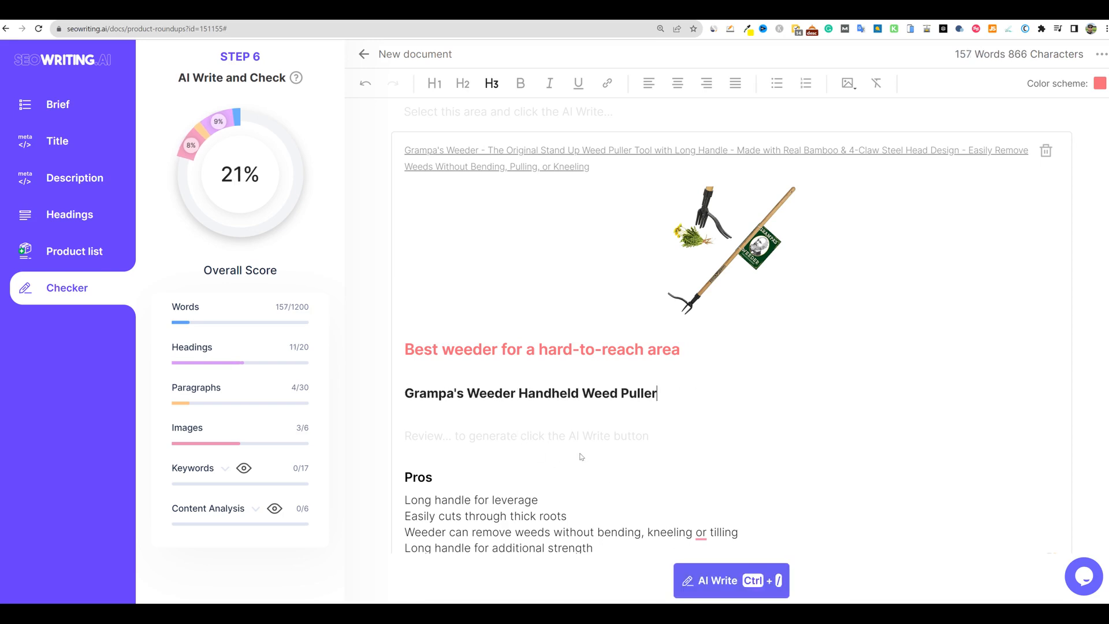
{"action": "left_click", "coordinate": [481, 441]}
{"action": "left_click", "coordinate": [690, 578]}
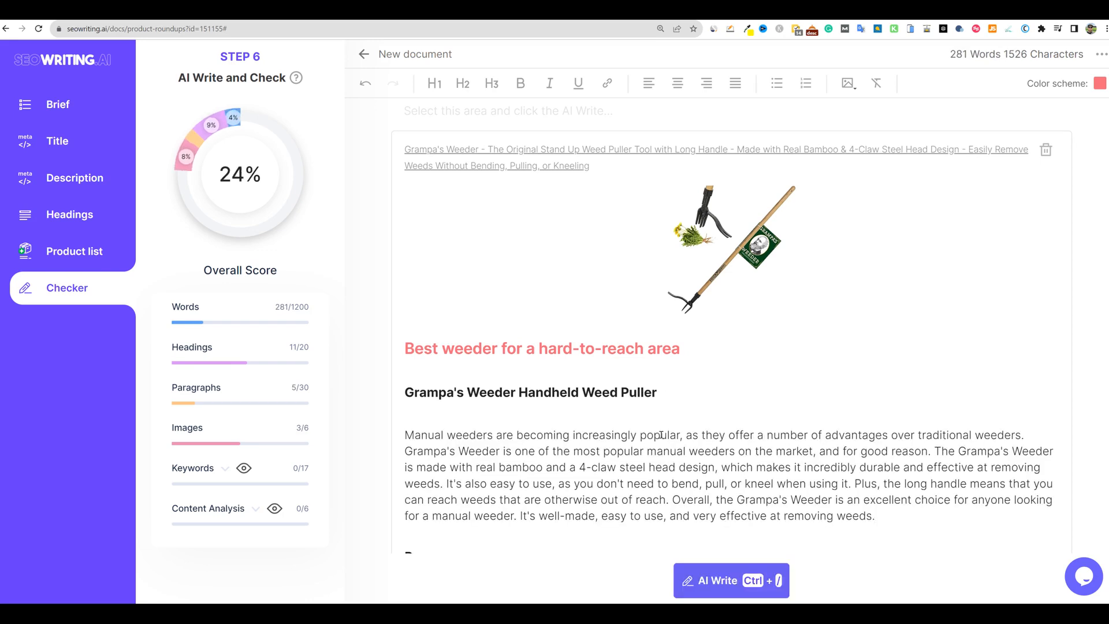
Split the Grampa's Weeder review into two paragraphs before "It's also easy to use"
{"action": "scroll", "coordinate": [972, 367], "scroll_direction": "down", "scroll_amount": 2}
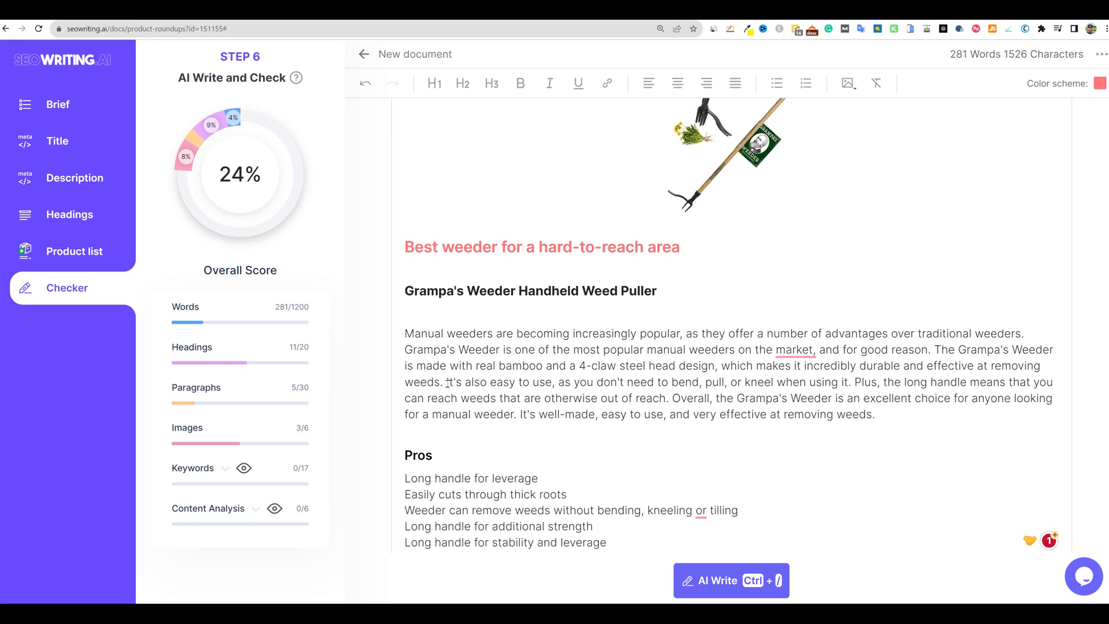
{"action": "key", "text": "Return"}
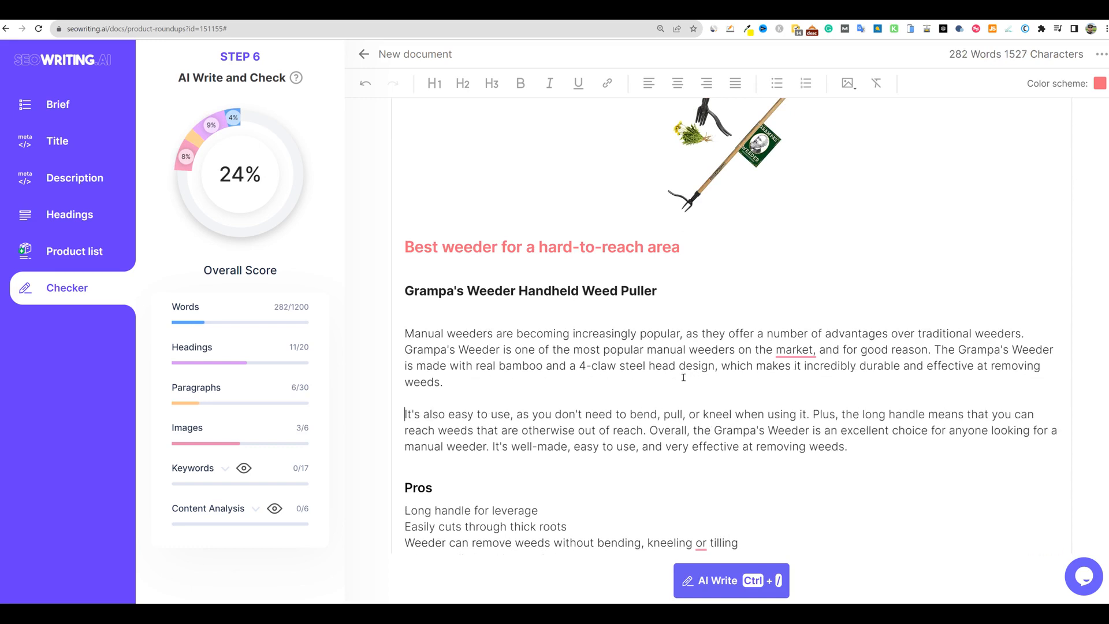
{"action": "scroll", "coordinate": [726, 185], "scroll_direction": "up", "scroll_amount": 5}
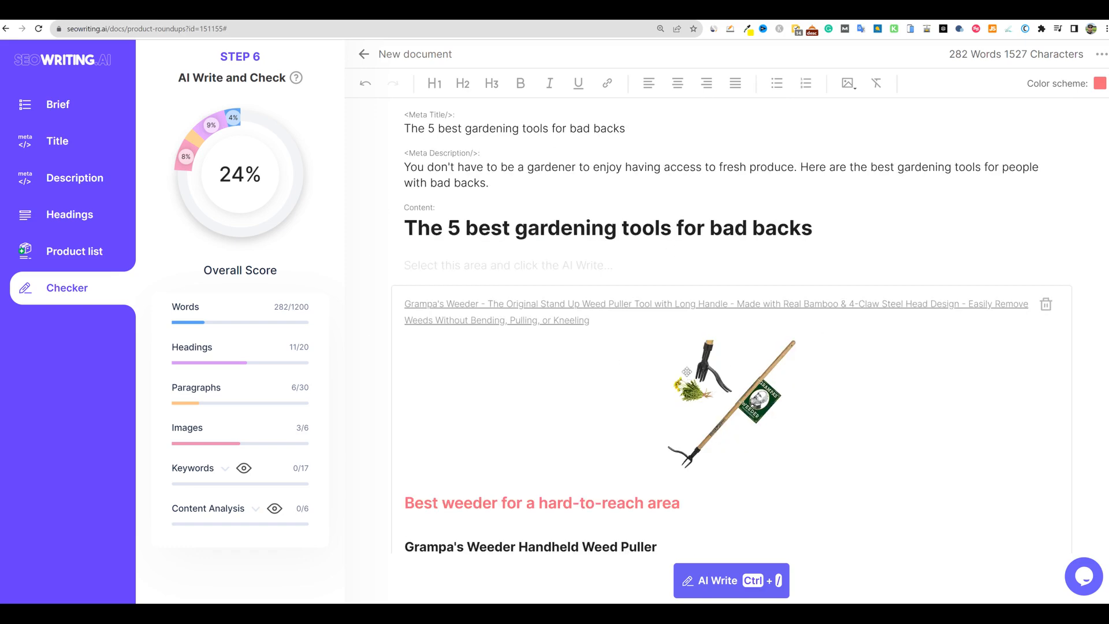
Generate the Features, Short Name and Review texts of the BackEZ tool handle attachment block with AI Write
{"action": "scroll", "coordinate": [686, 371], "scroll_direction": "down", "scroll_amount": 10}
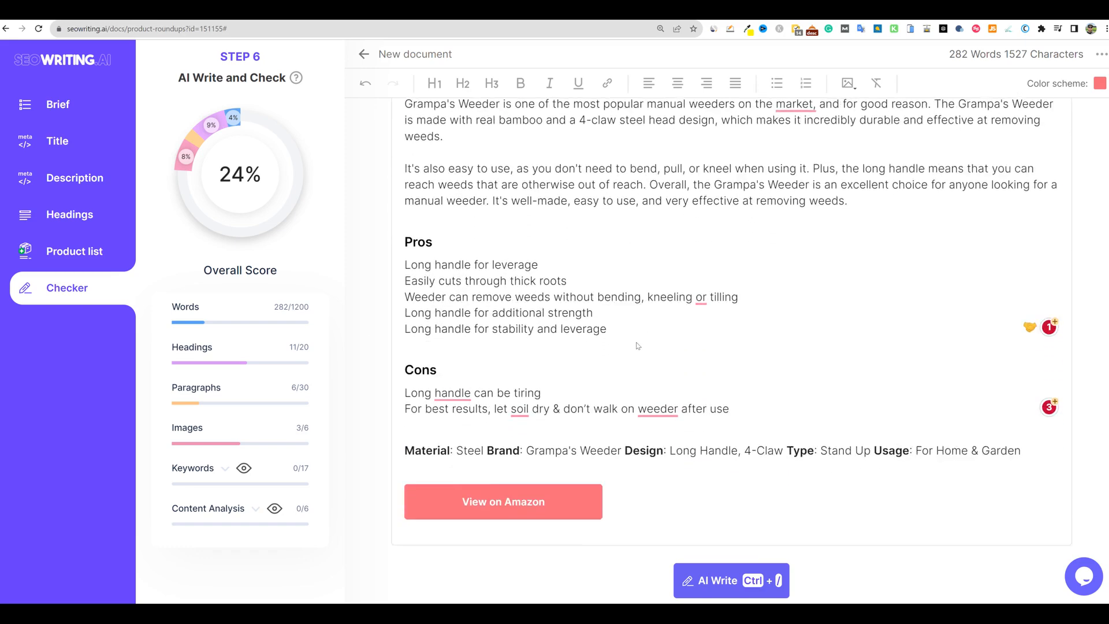
{"action": "scroll", "coordinate": [638, 346], "scroll_direction": "down", "scroll_amount": 8}
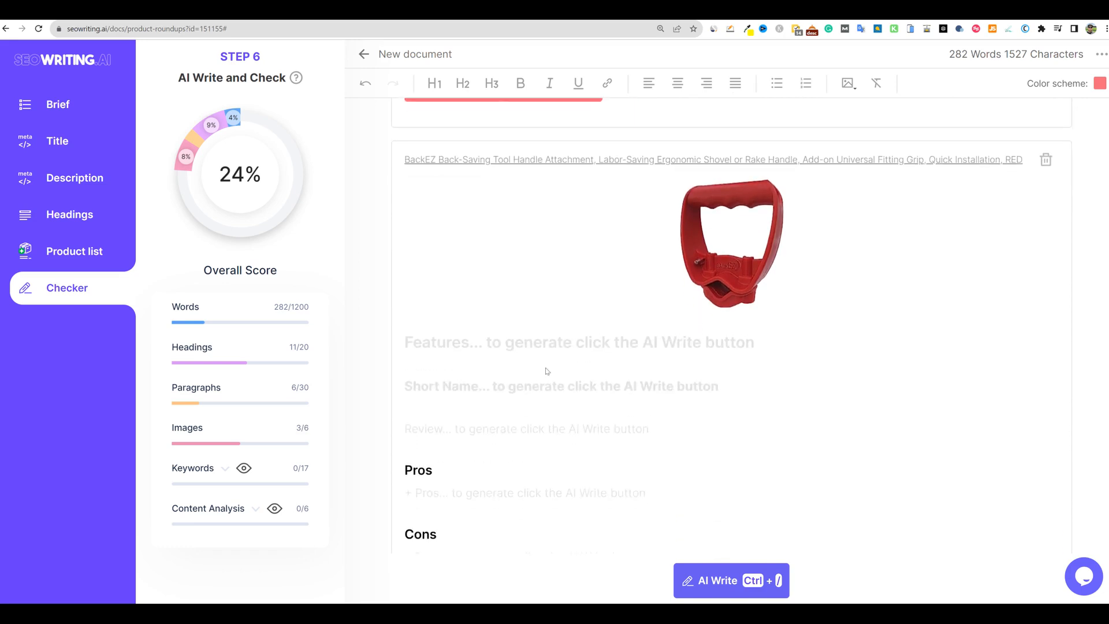
{"action": "left_click", "coordinate": [421, 340]}
{"action": "key", "text": "ctrl+/"}
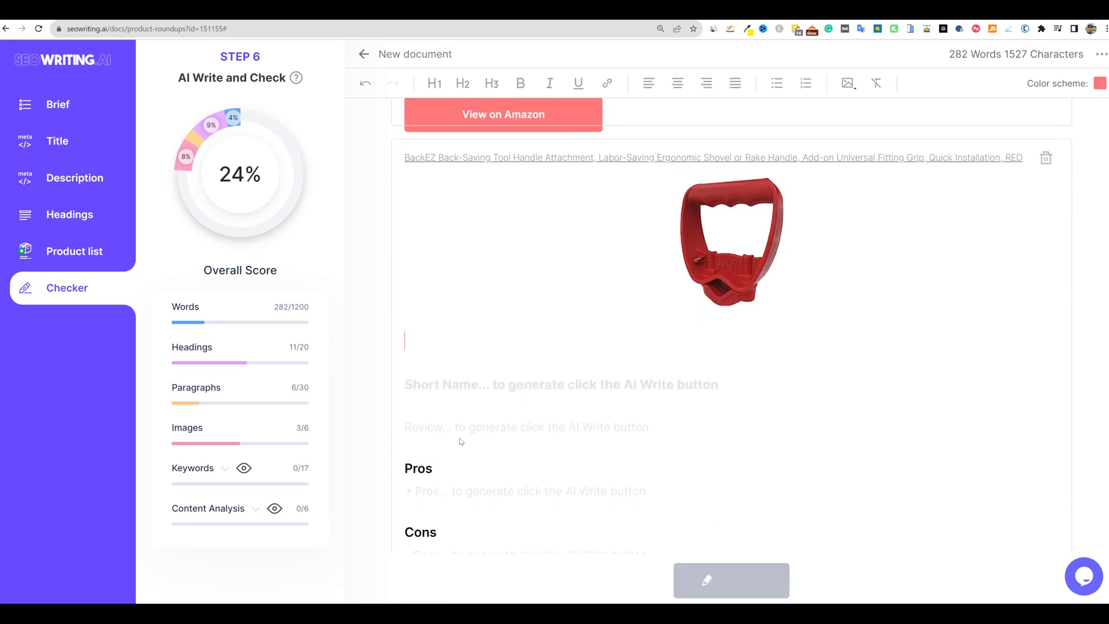
{"action": "left_click", "coordinate": [432, 389]}
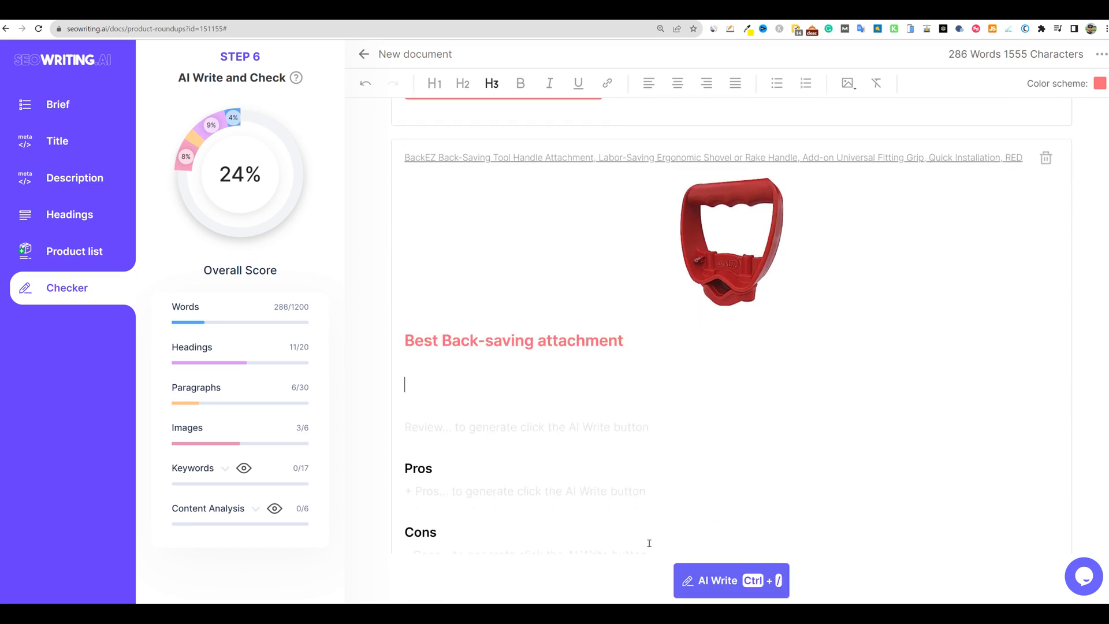
{"action": "key", "text": "ctrl+/"}
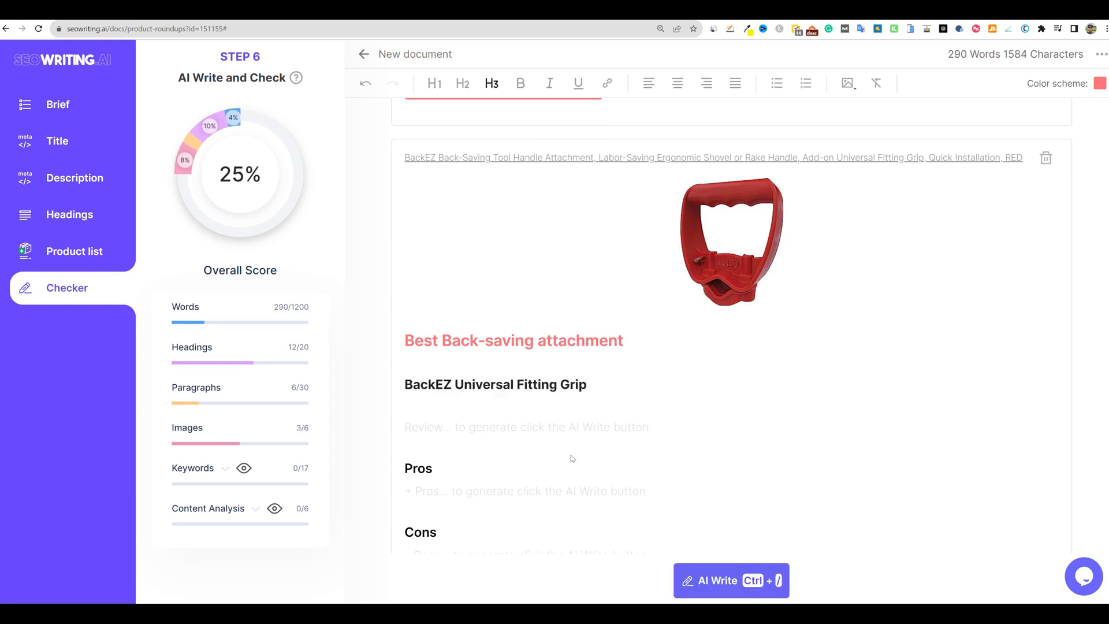
{"action": "left_click", "coordinate": [472, 425]}
{"action": "key", "text": "ctrl+/"}
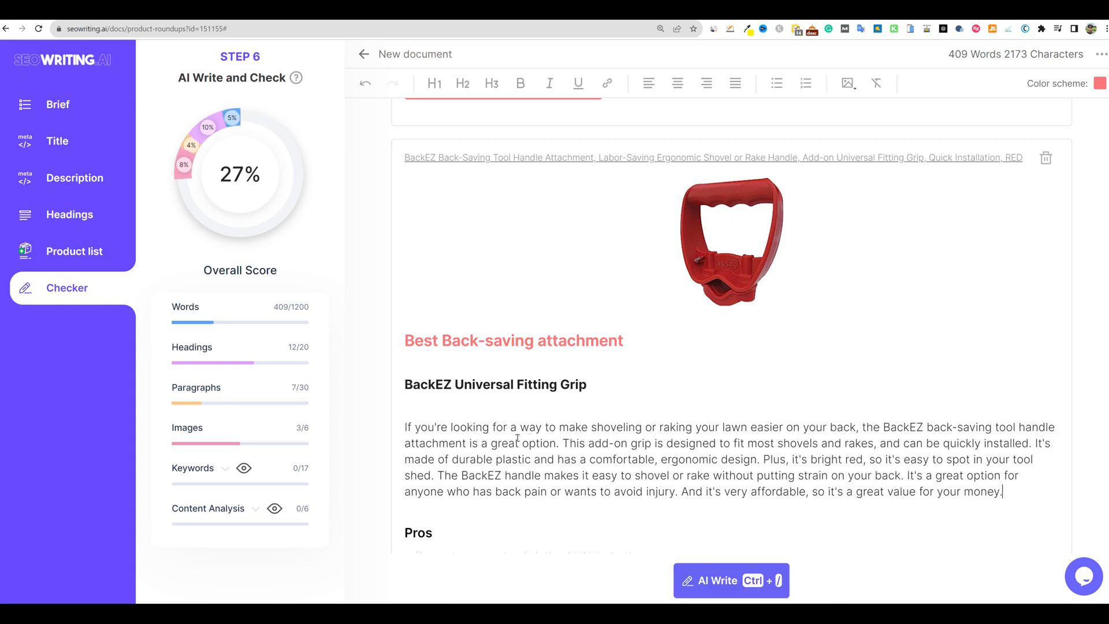
Break the BackEZ review before "Plus, it's bright red" and join the two paragraphs again
{"action": "left_click", "coordinate": [764, 460]}
{"action": "key", "text": "Return"}
{"action": "scroll", "coordinate": [792, 457], "scroll_direction": "down", "scroll_amount": 5}
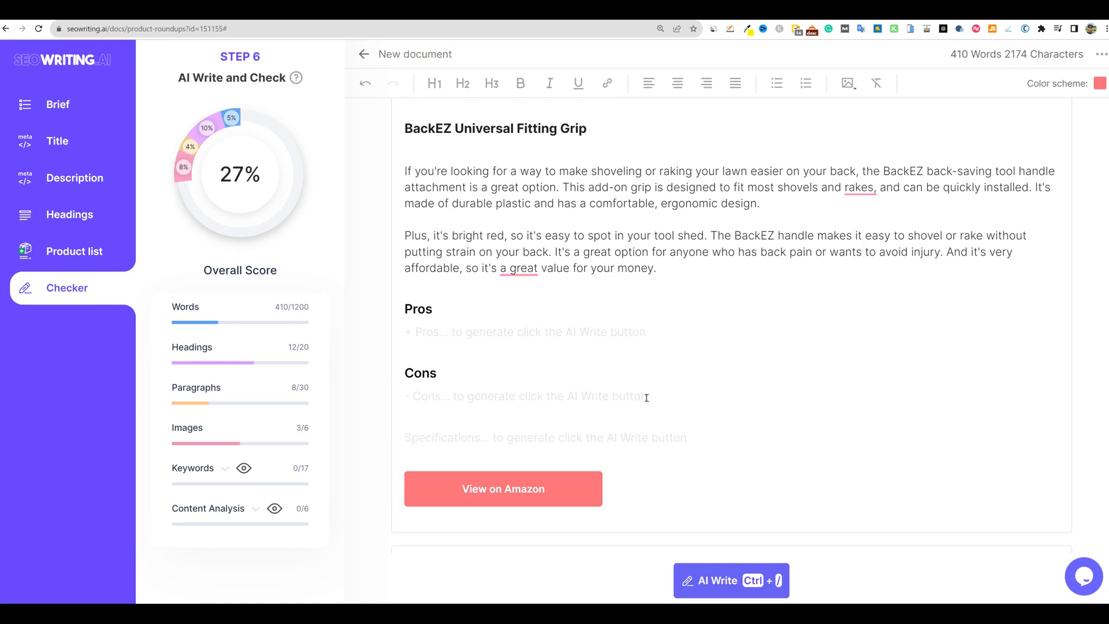
{"action": "key", "text": "BackSpace"}
Generate the Pros, Cons and Specifications texts of the BackEZ block with AI Write
{"action": "left_click", "coordinate": [542, 334]}
{"action": "key", "text": "ctrl+slash"}
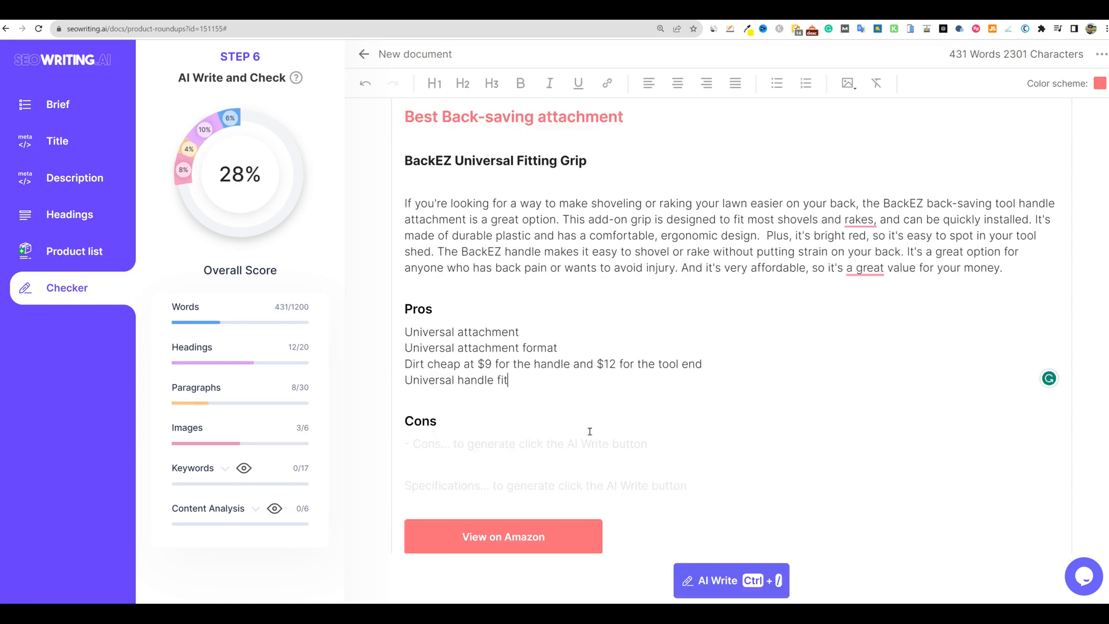
{"action": "left_click", "coordinate": [474, 448]}
{"action": "key", "text": "ctrl+slash"}
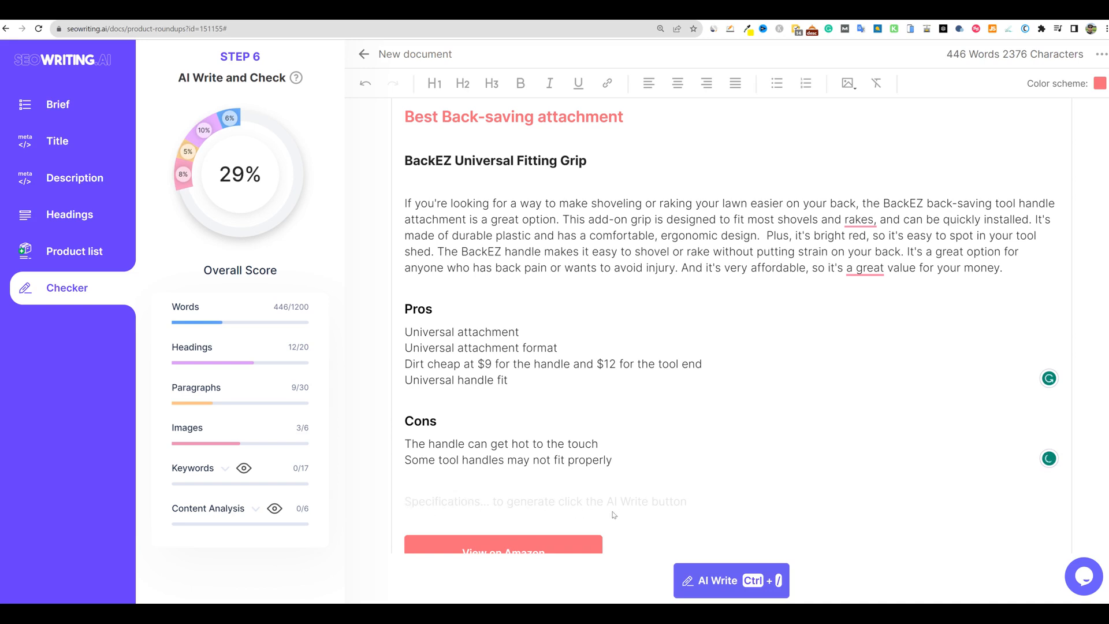
{"action": "left_click", "coordinate": [452, 503]}
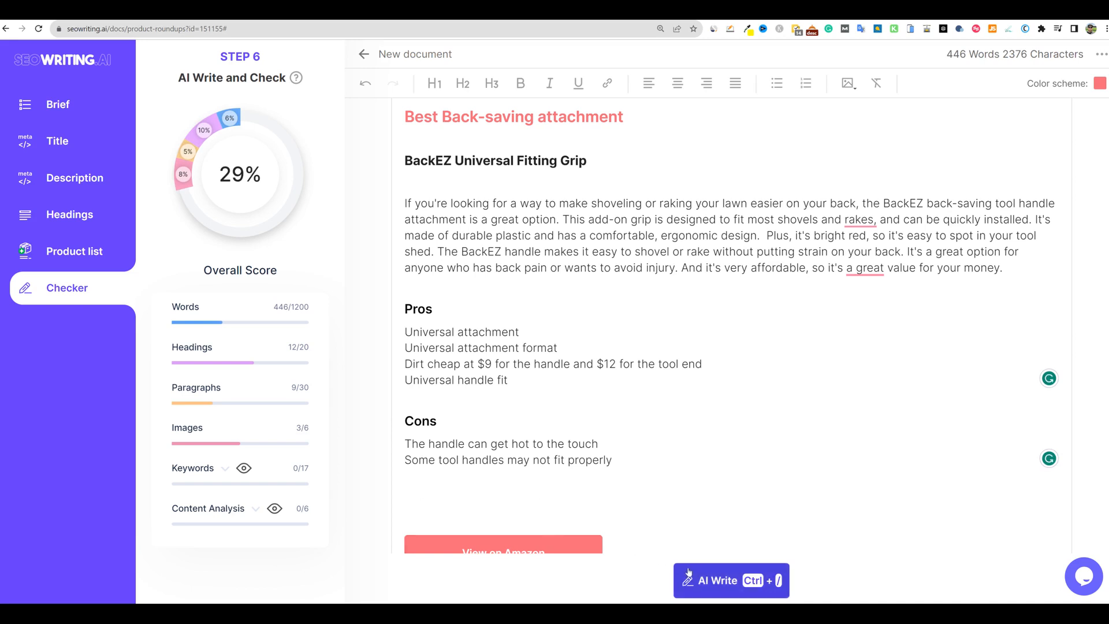
{"action": "key", "text": "ctrl+slash"}
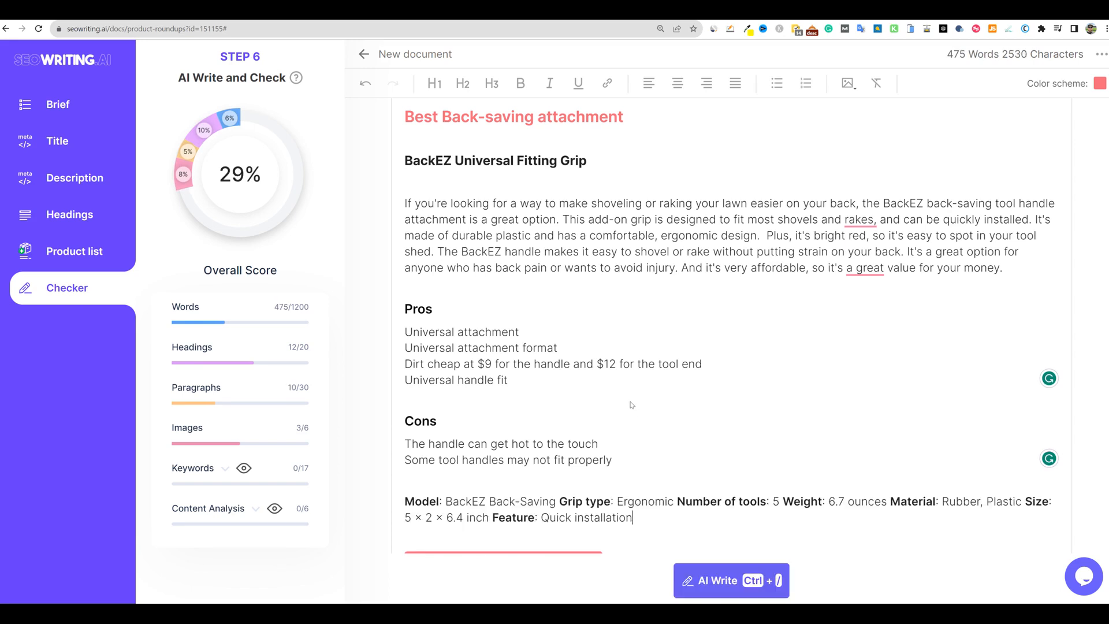
Generate the Features, Short Name and Review texts of the AMESEDAK weed puller block with AI Write
{"action": "scroll", "coordinate": [631, 405], "scroll_direction": "down", "scroll_amount": 3}
{"action": "scroll", "coordinate": [631, 405], "scroll_direction": "down", "scroll_amount": 2}
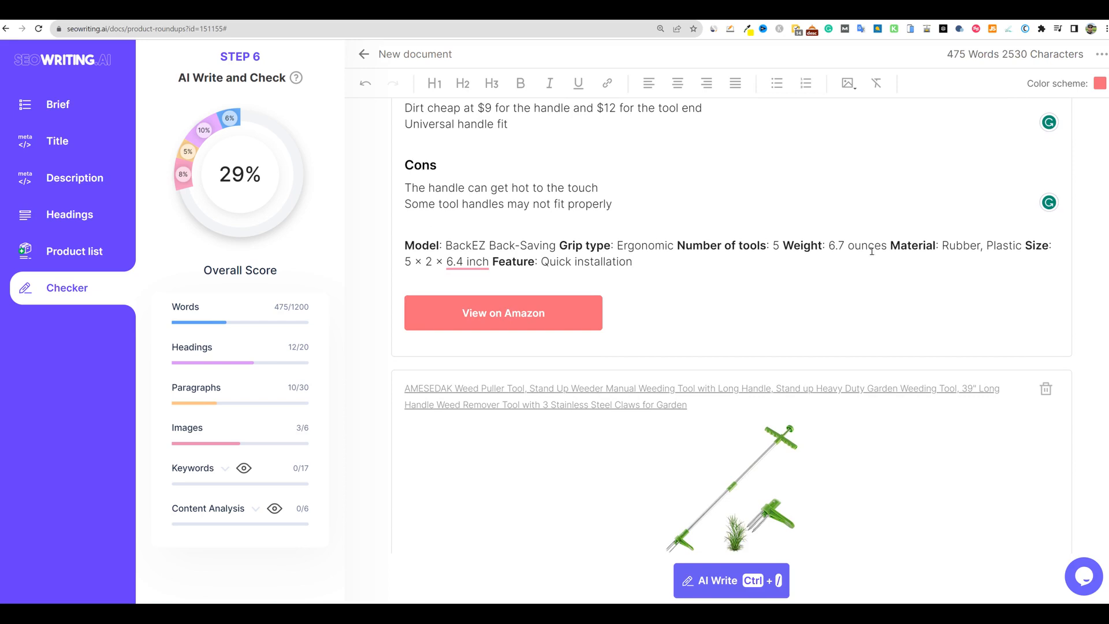
{"action": "scroll", "coordinate": [633, 240], "scroll_direction": "down", "scroll_amount": 5}
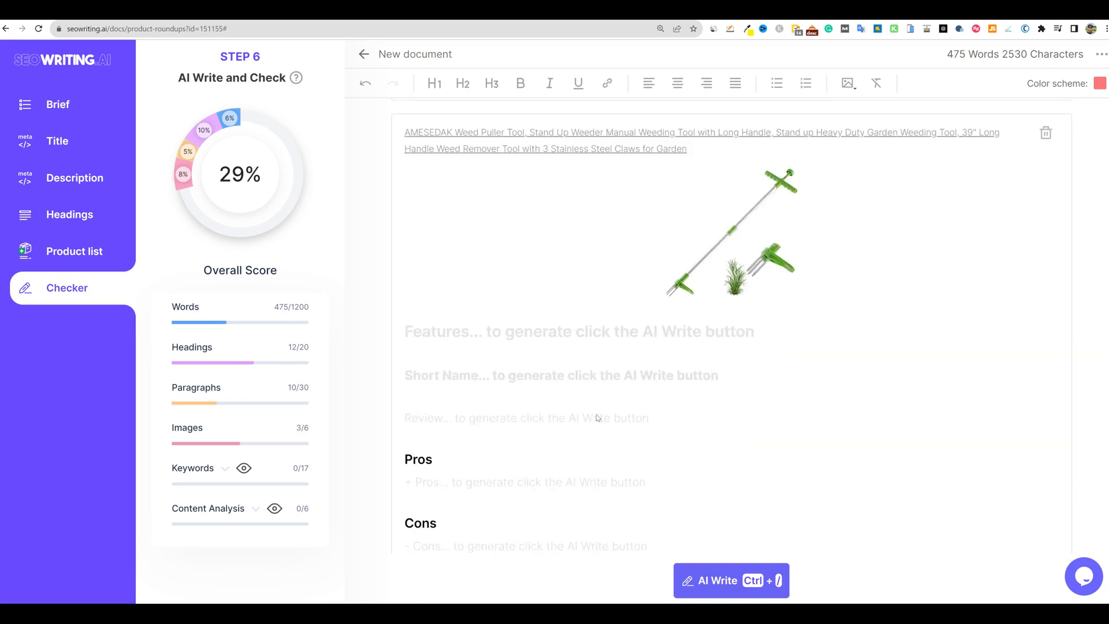
{"action": "left_click", "coordinate": [487, 333]}
{"action": "key", "text": "ctrl+slash"}
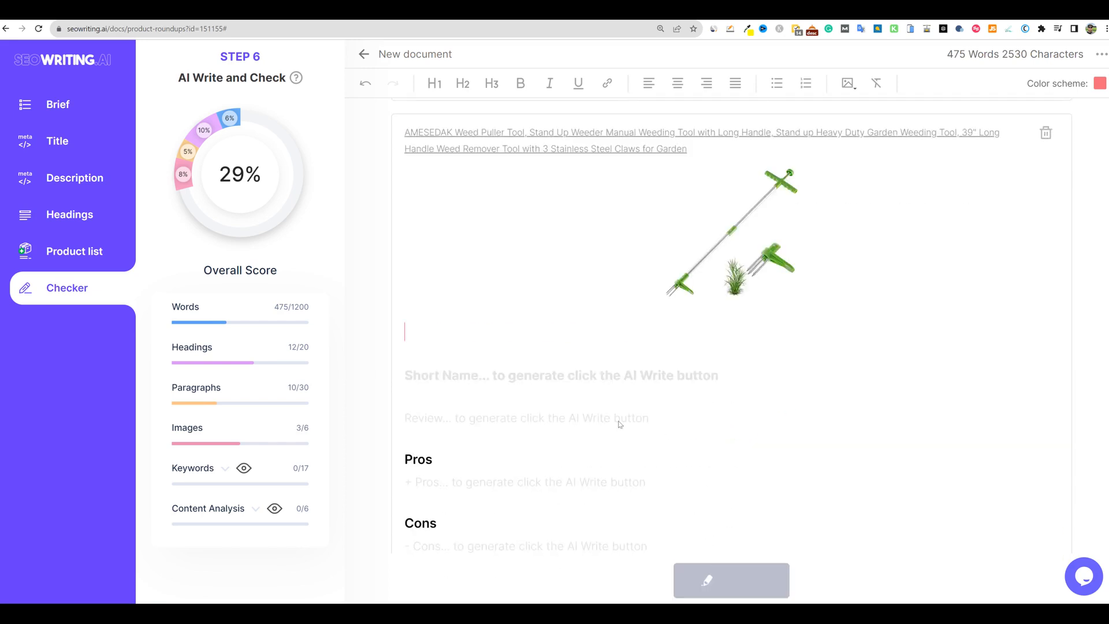
{"action": "left_click", "coordinate": [556, 377]}
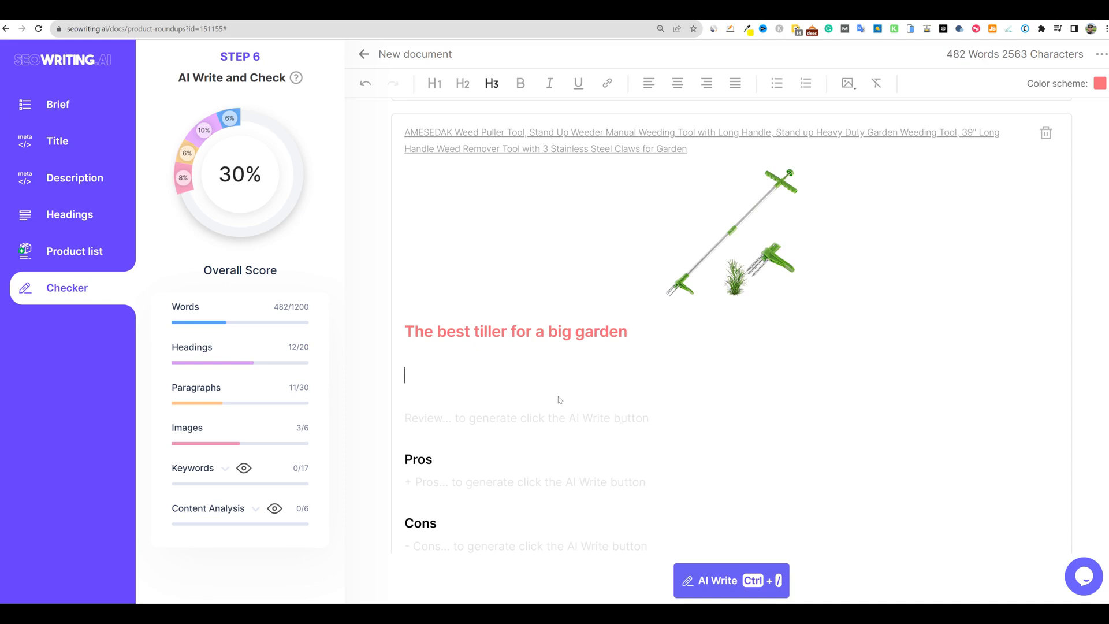
{"action": "left_click", "coordinate": [710, 596]}
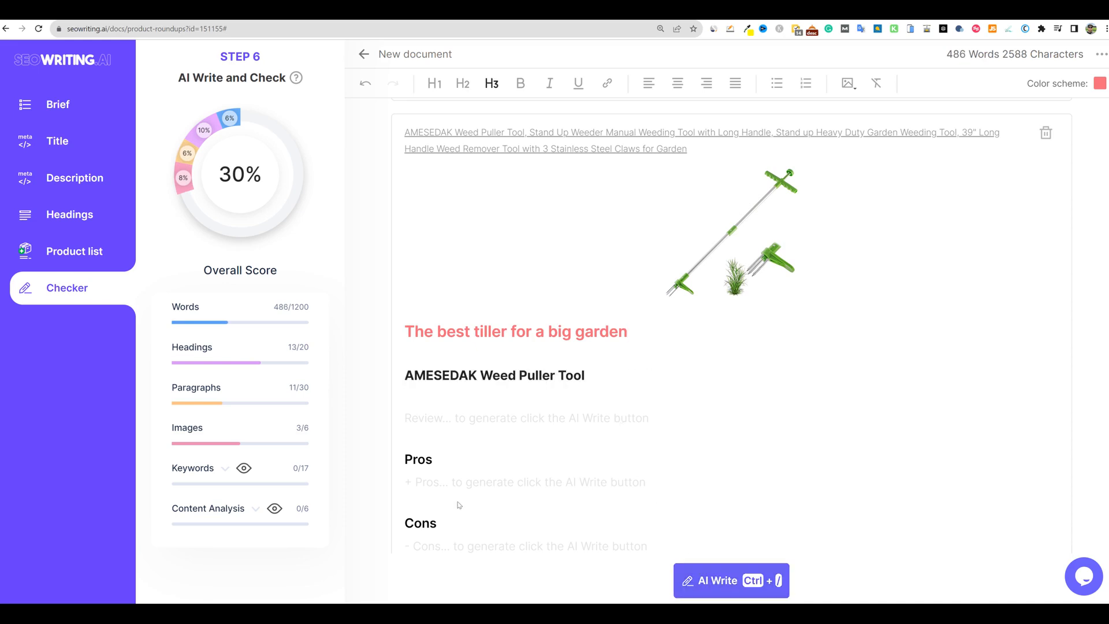
{"action": "left_click", "coordinate": [523, 415]}
{"action": "key", "text": "ctrl+slash"}
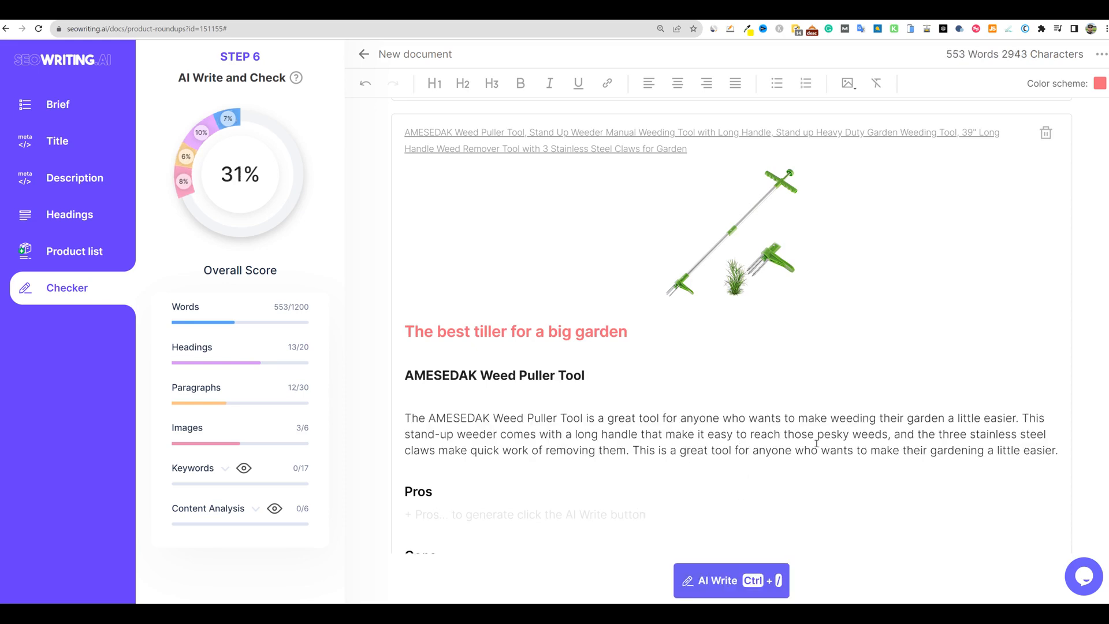
Generate the Pros, Cons and Specifications texts of the AMESEDAK block with AI Write
{"action": "scroll", "coordinate": [736, 466], "scroll_direction": "down", "scroll_amount": 4}
{"action": "left_click", "coordinate": [465, 311]}
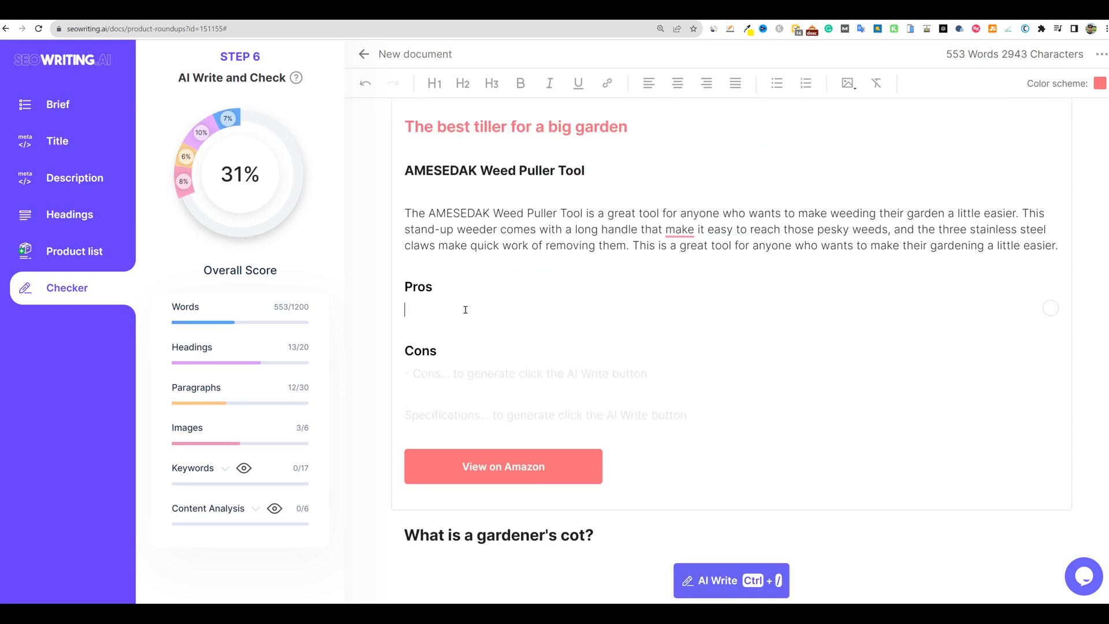
{"action": "key", "text": "ctrl+slash"}
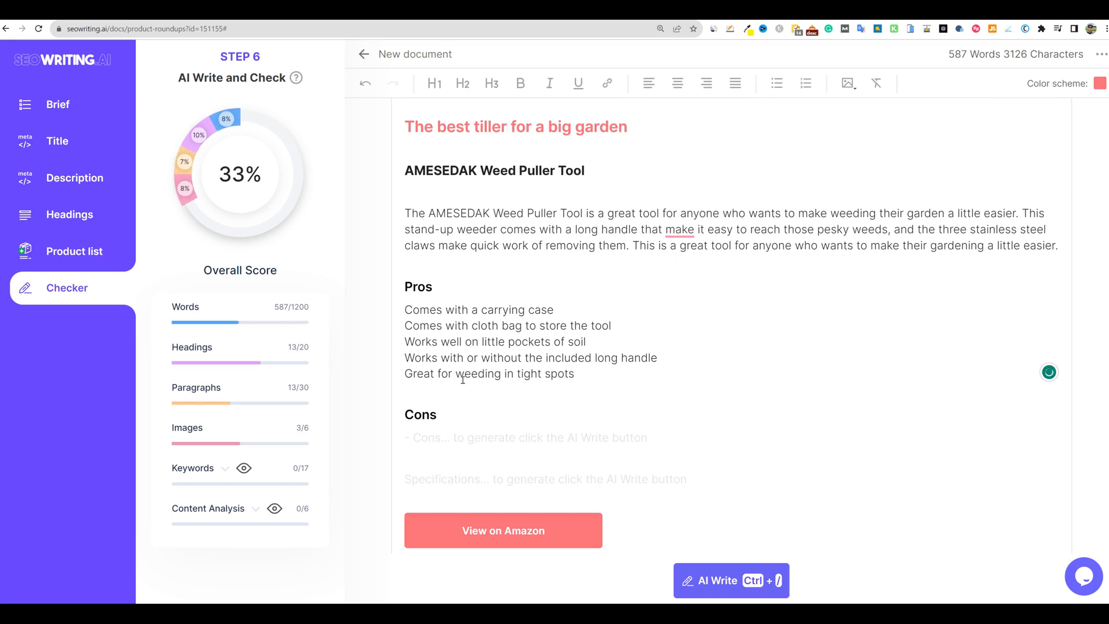
{"action": "left_click", "coordinate": [479, 437]}
{"action": "key", "text": "ctrl+slash"}
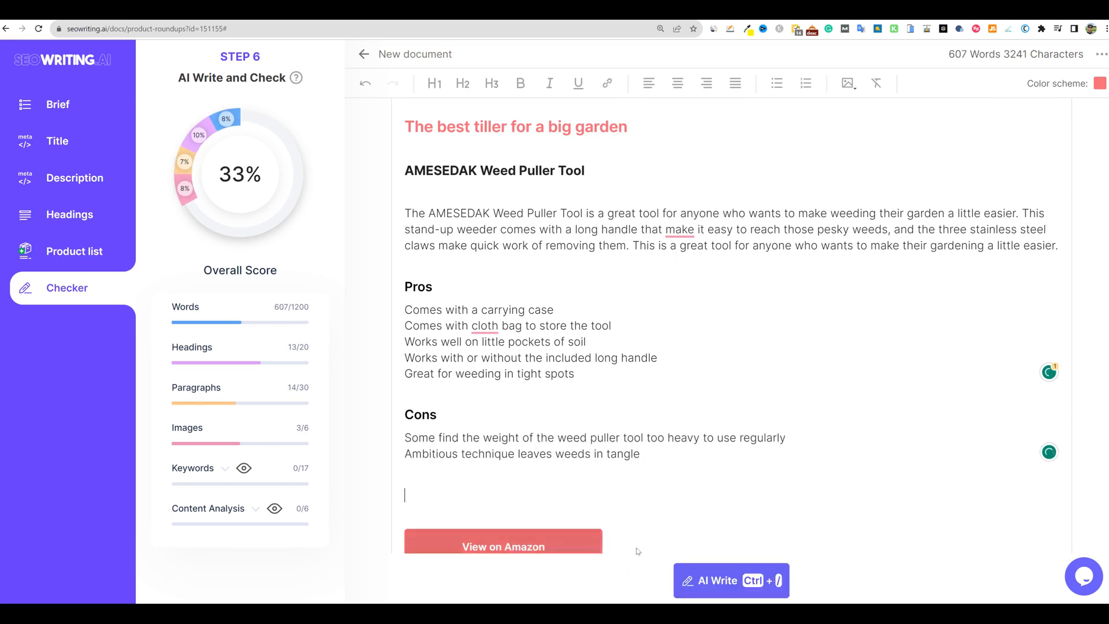
{"action": "left_click", "coordinate": [708, 582]}
Try to generate the section text under the heading "What is a gardener's cot?" with AI Write
{"action": "scroll", "coordinate": [608, 554], "scroll_direction": "down", "scroll_amount": 5}
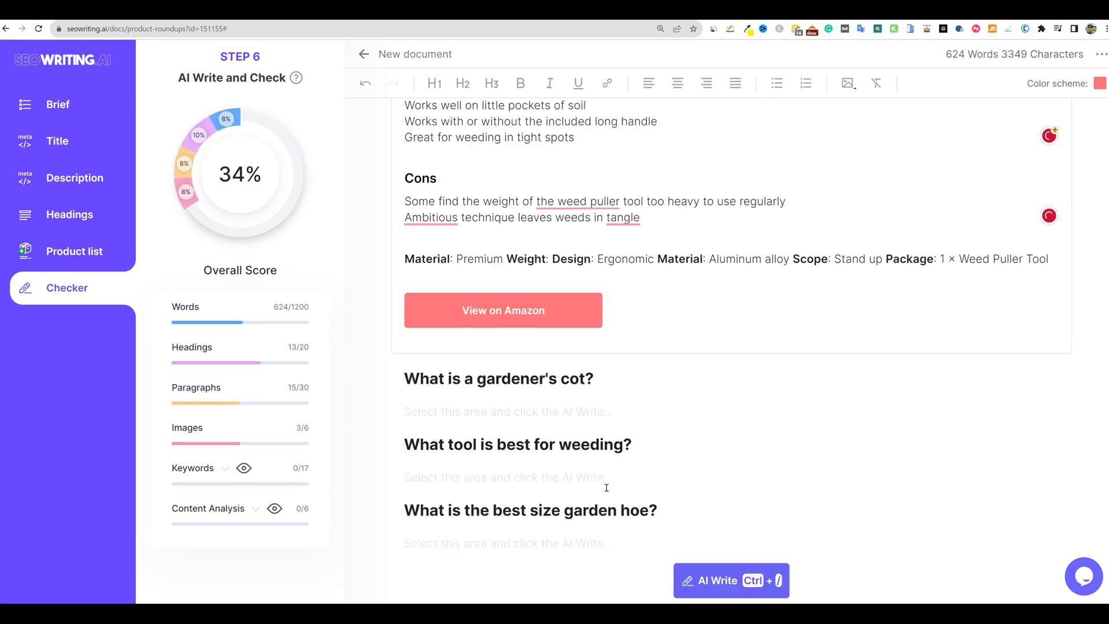
{"action": "left_click", "coordinate": [520, 395]}
{"action": "key", "text": "ctrl+slash"}
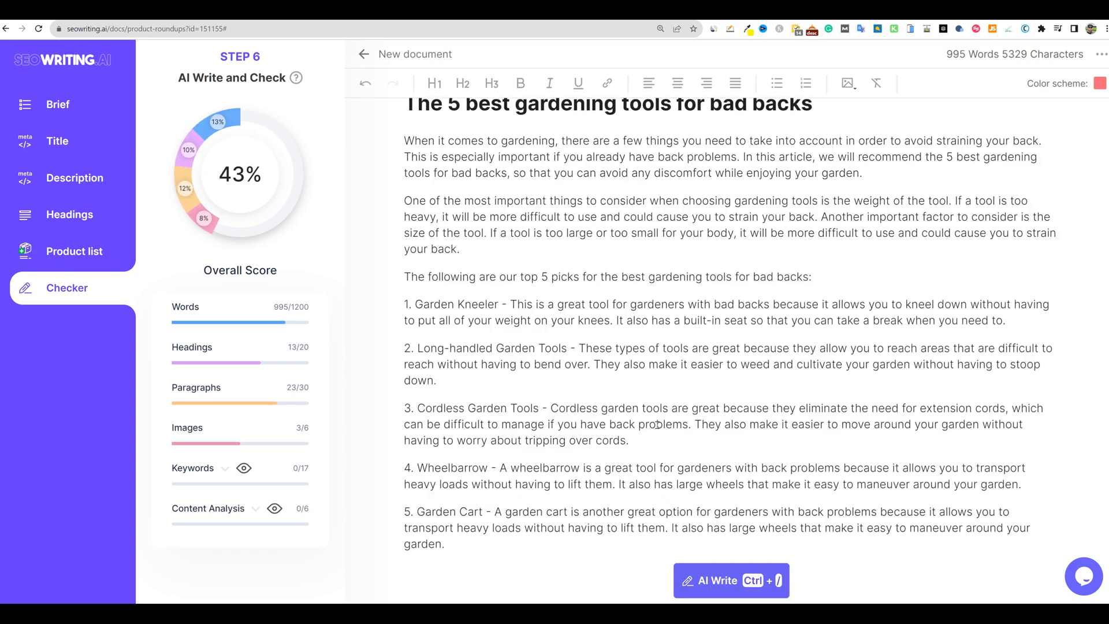
Return to the empty area under "What is a gardener's cot?" and run AI Write on it two more times
{"action": "scroll", "coordinate": [594, 420], "scroll_direction": "down", "scroll_amount": 20}
{"action": "scroll", "coordinate": [656, 428], "scroll_direction": "down", "scroll_amount": 12}
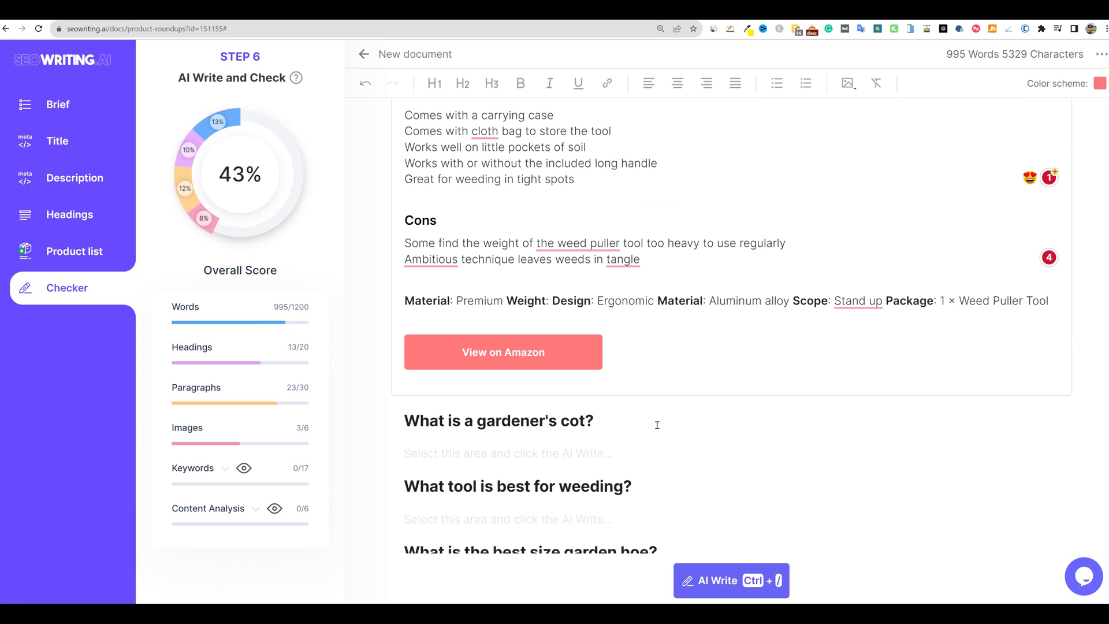
{"action": "scroll", "coordinate": [662, 423], "scroll_direction": "up", "scroll_amount": 3}
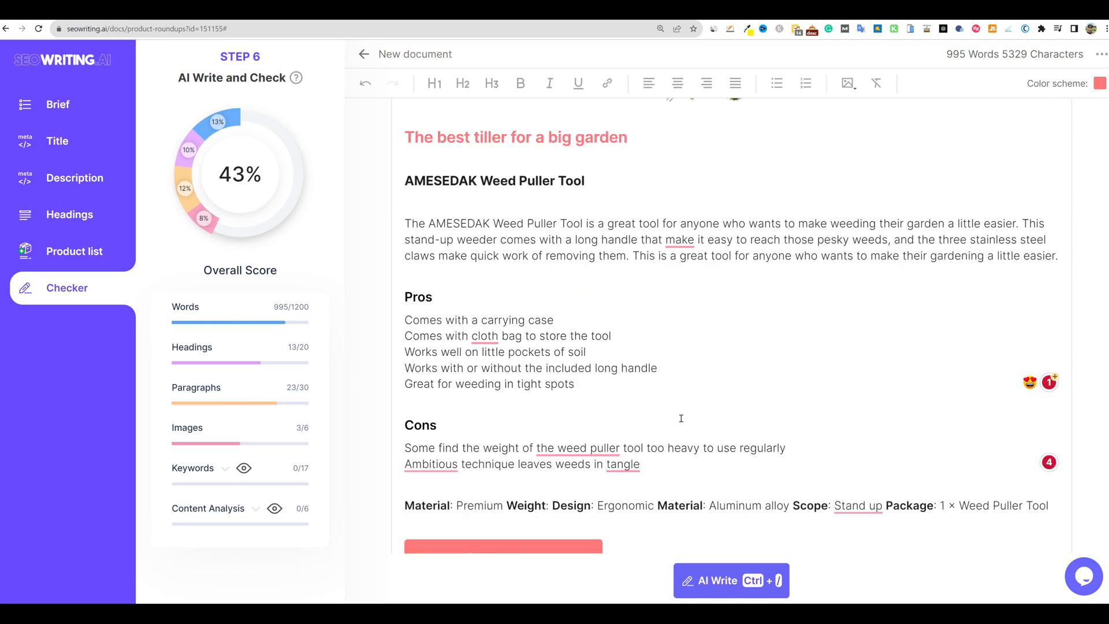
{"action": "scroll", "coordinate": [681, 418], "scroll_direction": "down", "scroll_amount": 5}
{"action": "left_click", "coordinate": [557, 357]}
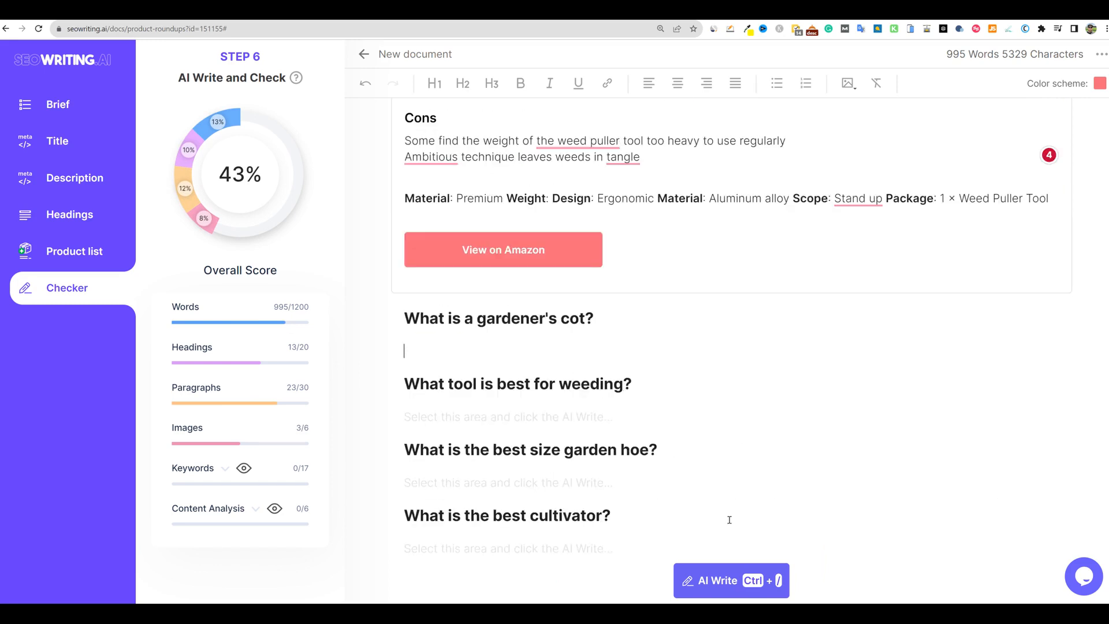
{"action": "left_click", "coordinate": [723, 581]}
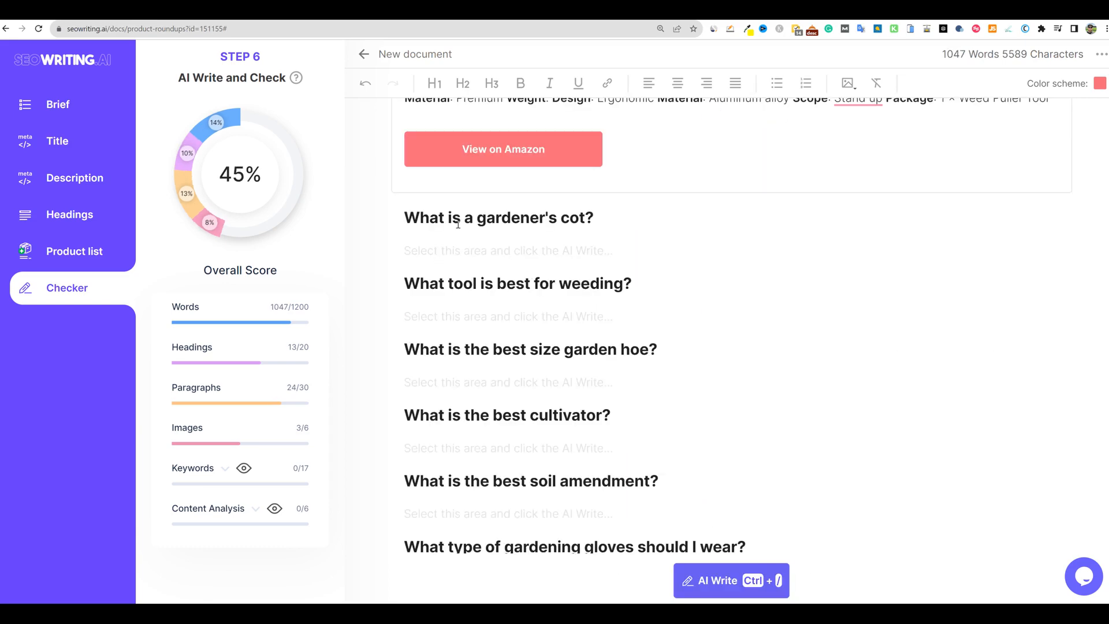
{"action": "left_click", "coordinate": [522, 253]}
{"action": "key", "text": "ctrl+/"}
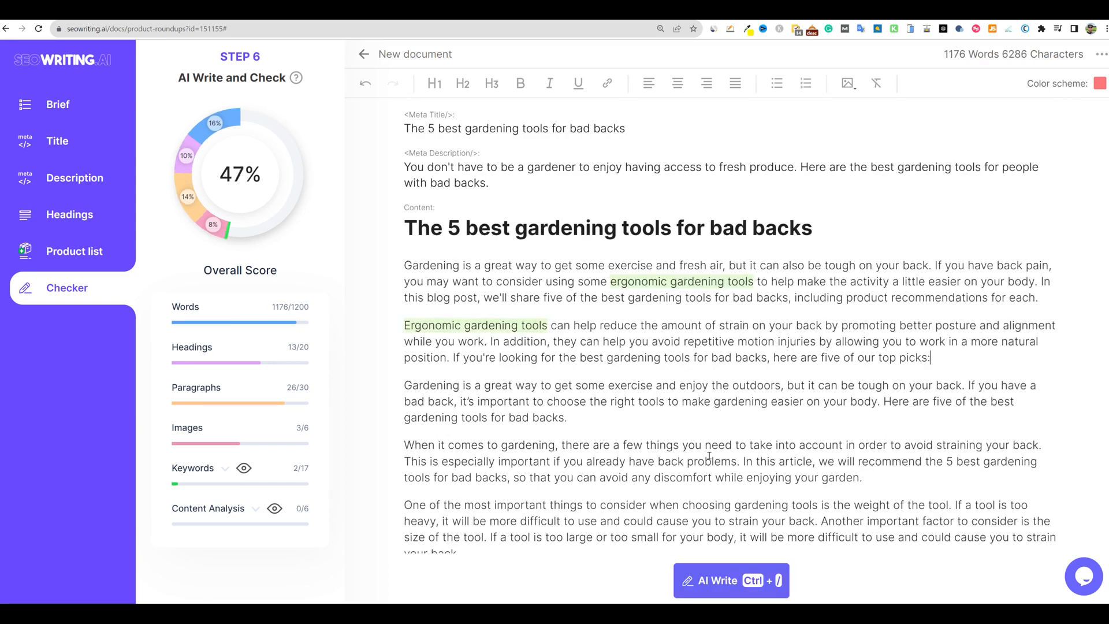
Review the article from the introduction through the product blocks down to the question headings
{"action": "scroll", "coordinate": [777, 429], "scroll_direction": "down", "scroll_amount": 3}
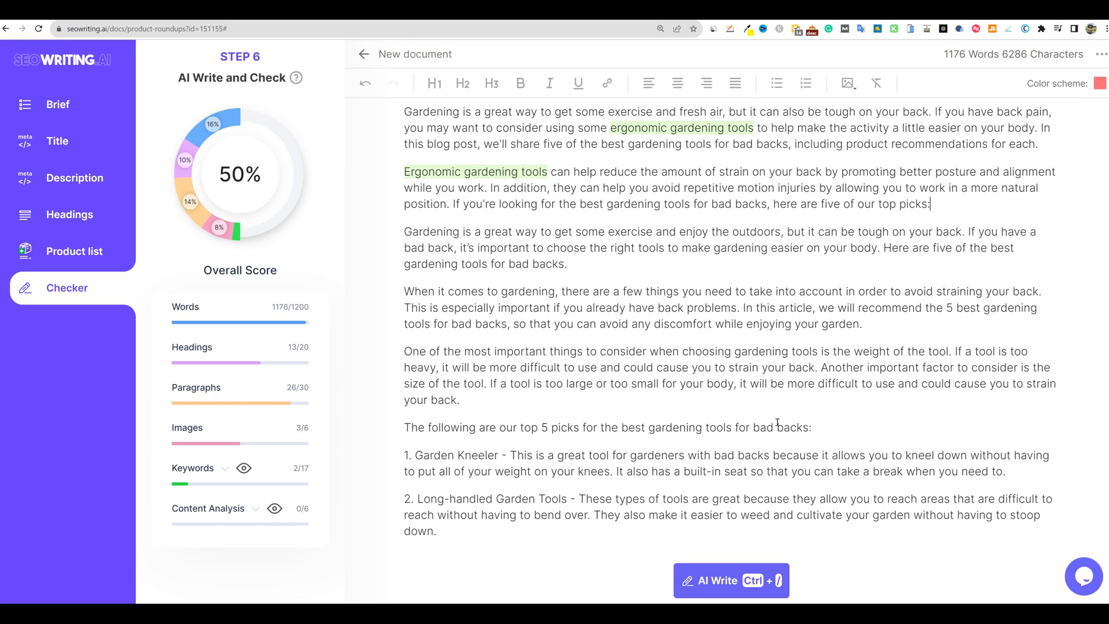
{"action": "scroll", "coordinate": [617, 438], "scroll_direction": "down", "scroll_amount": 20}
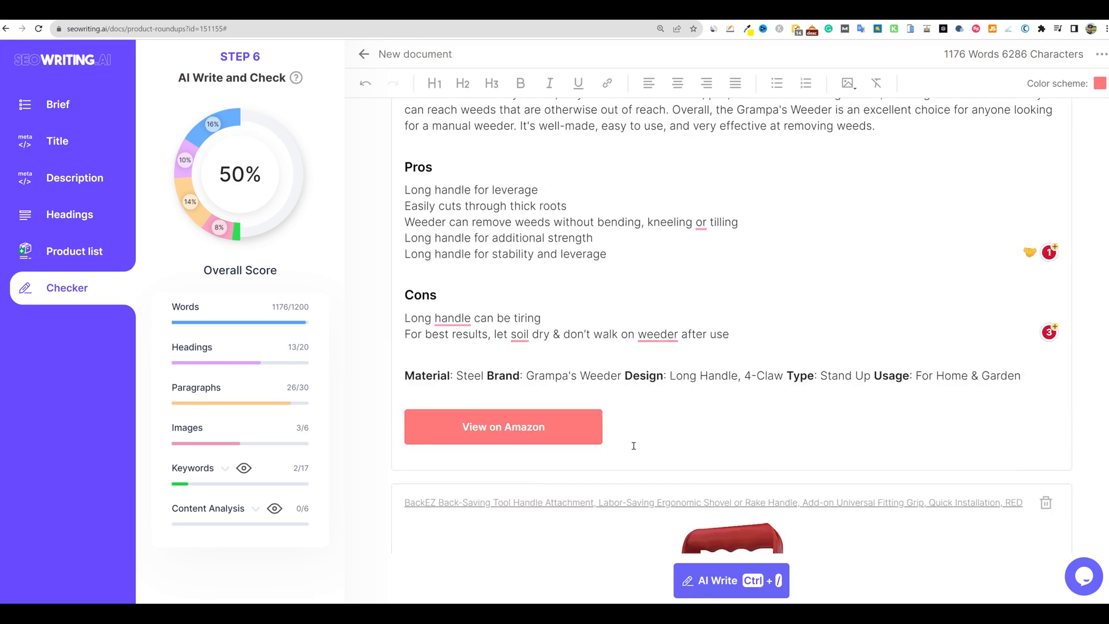
{"action": "scroll", "coordinate": [634, 446], "scroll_direction": "down", "scroll_amount": 20}
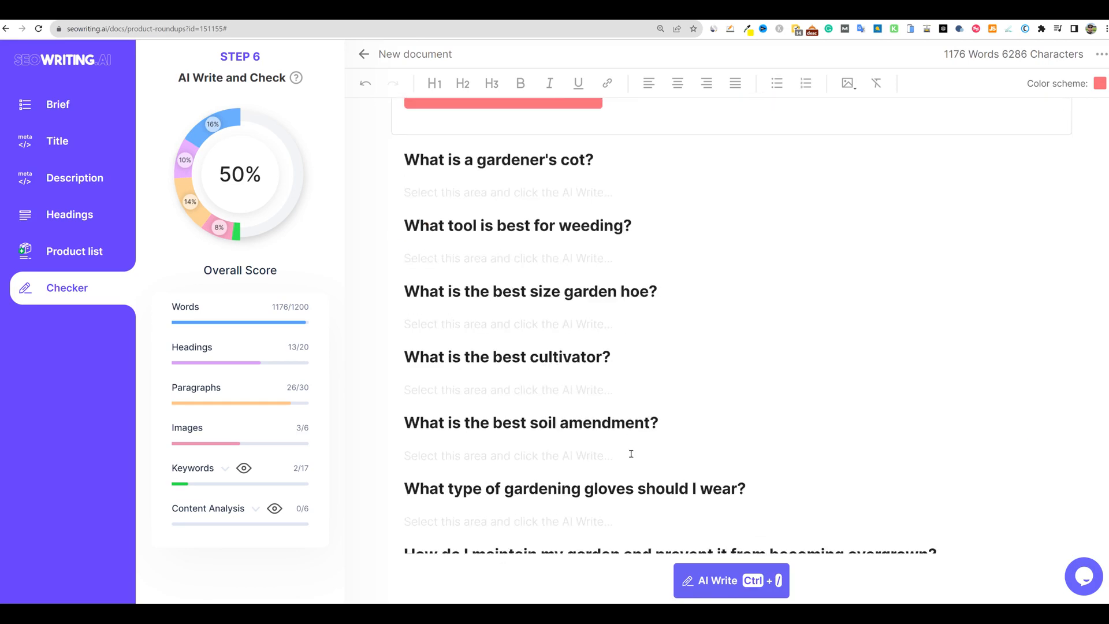
Select the empty area under "How do I maintain my garden and prevent it from becoming overgrown?" for AI Write
{"action": "scroll", "coordinate": [631, 454], "scroll_direction": "up", "scroll_amount": 6}
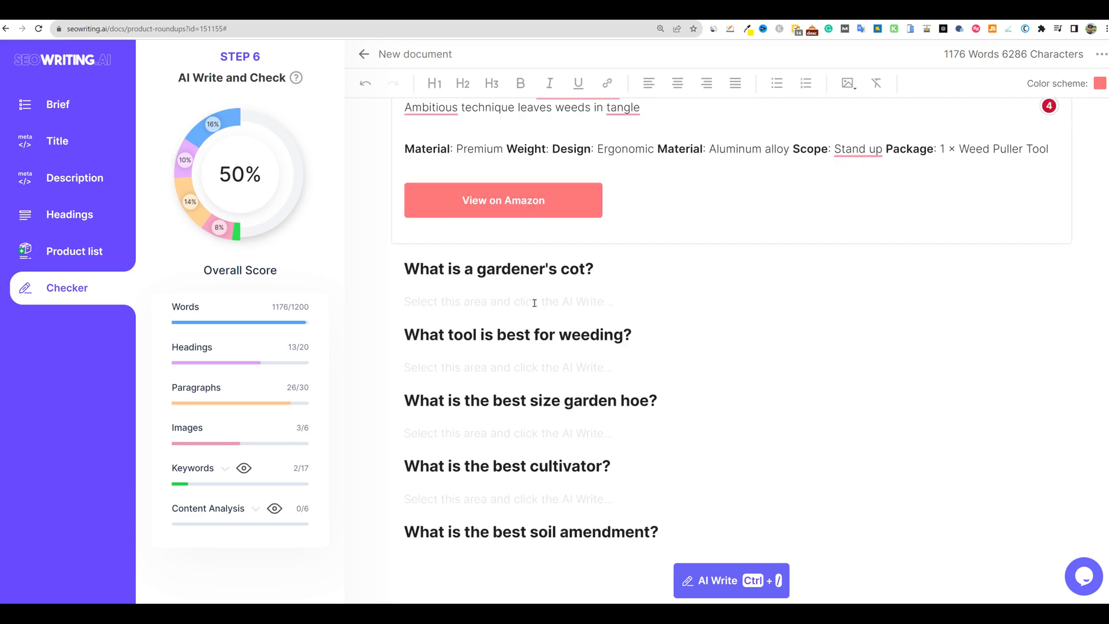
{"action": "scroll", "coordinate": [479, 371], "scroll_direction": "up", "scroll_amount": 15}
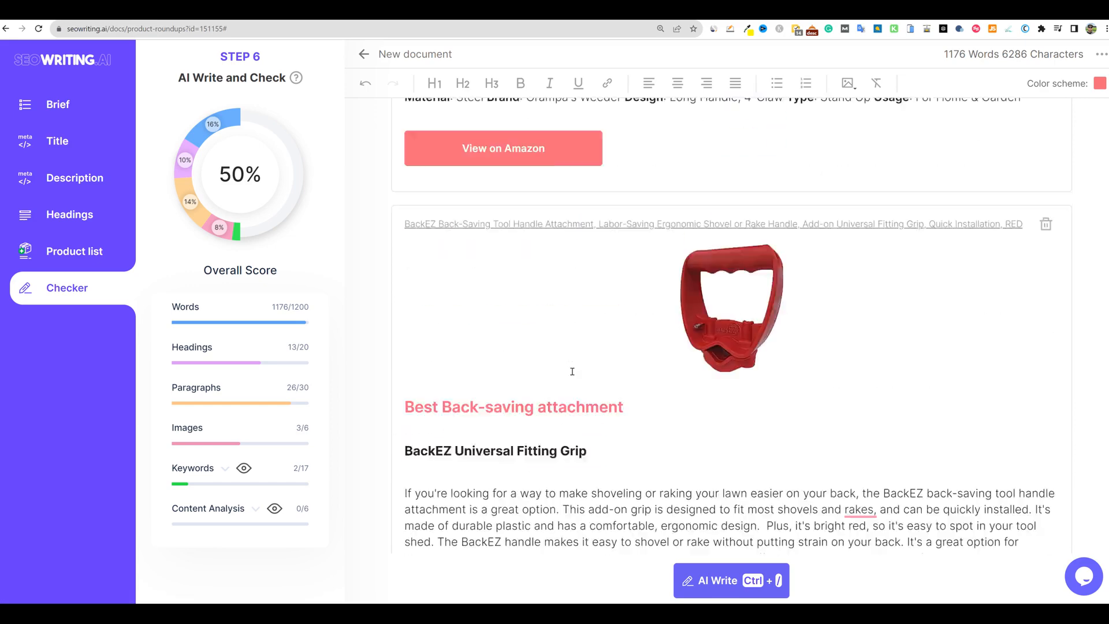
{"action": "scroll", "coordinate": [572, 372], "scroll_direction": "up", "scroll_amount": 5}
{"action": "scroll", "coordinate": [563, 387], "scroll_direction": "down", "scroll_amount": 20}
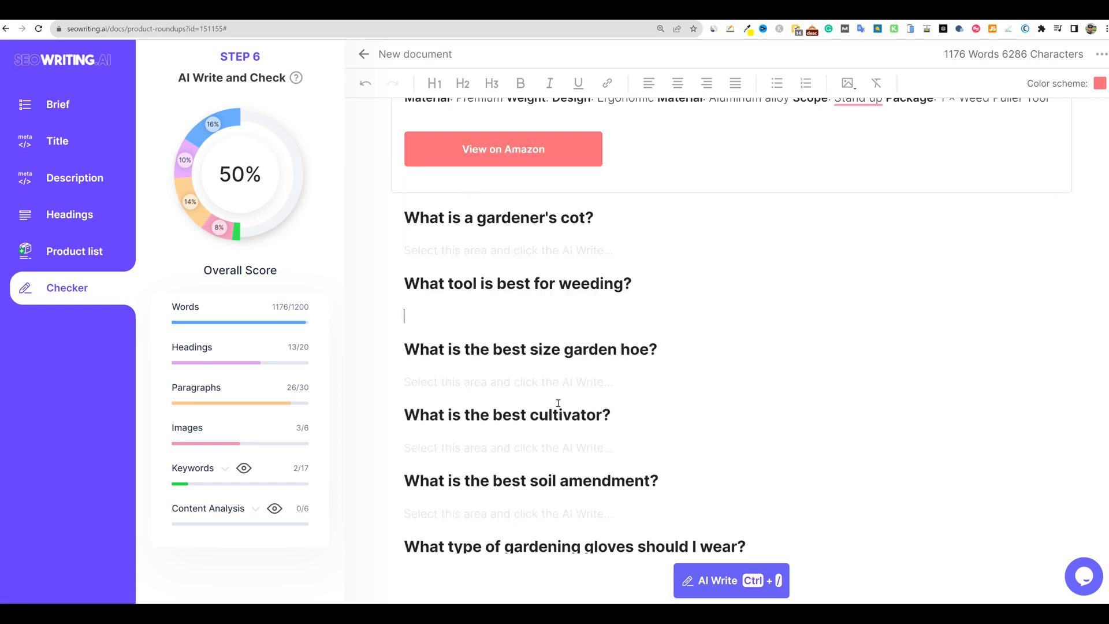
{"action": "scroll", "coordinate": [558, 402], "scroll_direction": "down", "scroll_amount": 4}
{"action": "left_click", "coordinate": [466, 390]}
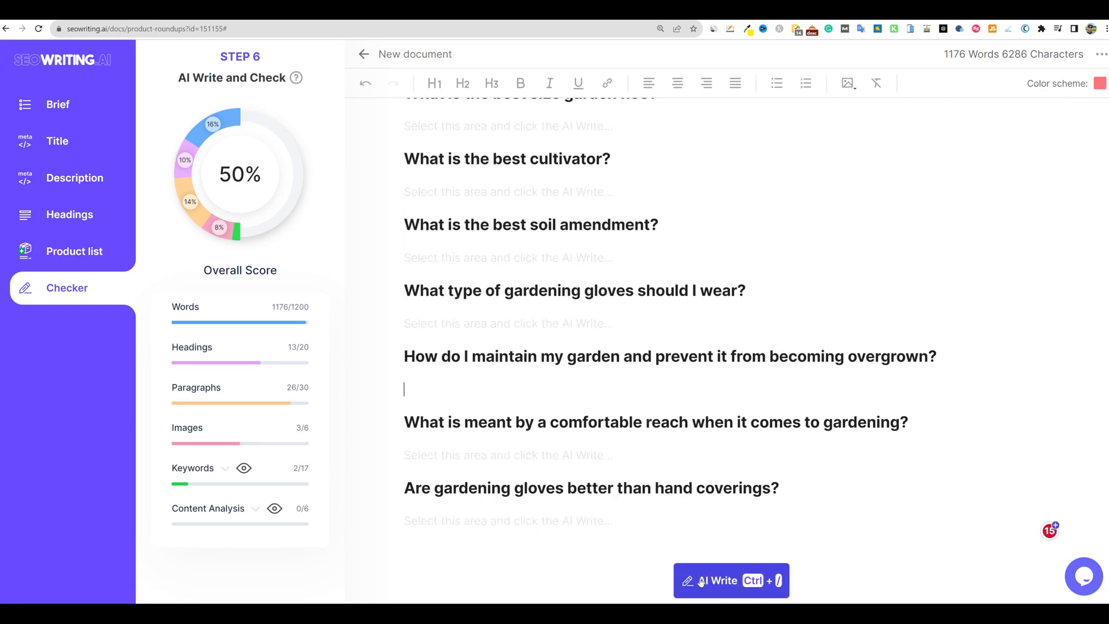
Reread the introduction paragraphs, the product blocks and the unanswered questions down to "Are gardening gloves better than hand coverings?"
{"action": "scroll", "coordinate": [497, 410], "scroll_direction": "up", "scroll_amount": 20}
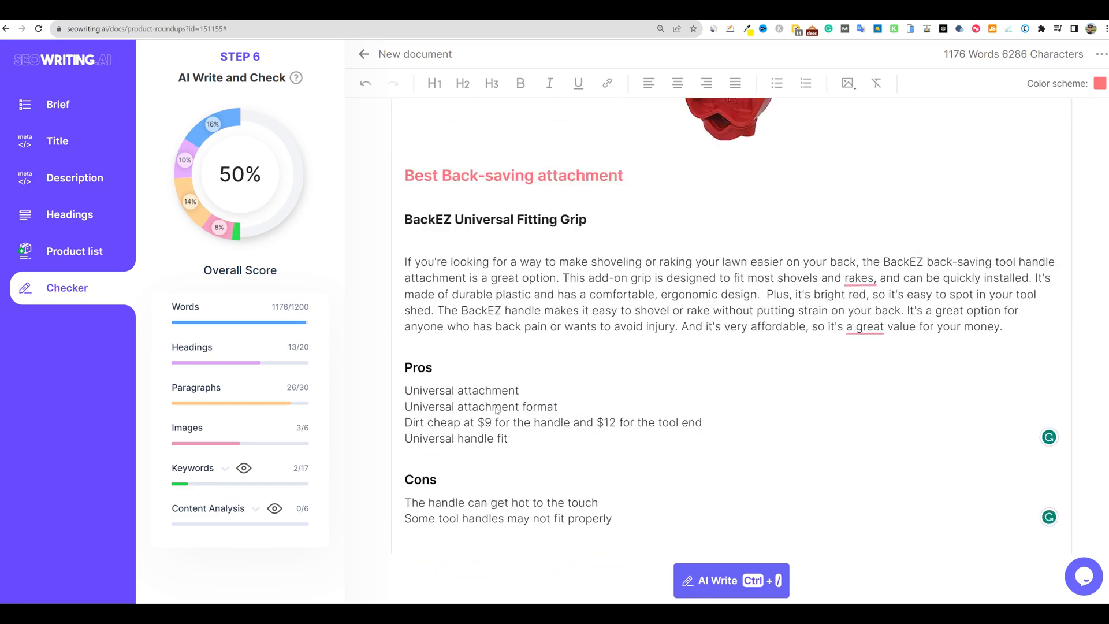
{"action": "scroll", "coordinate": [497, 410], "scroll_direction": "up", "scroll_amount": 12}
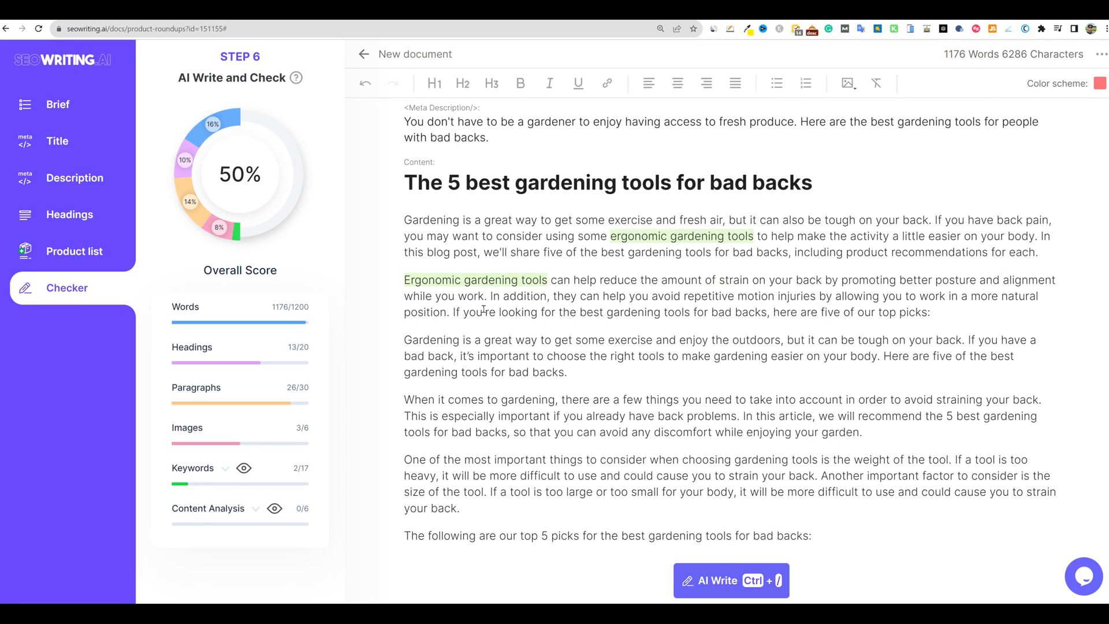
{"action": "scroll", "coordinate": [561, 434], "scroll_direction": "up", "scroll_amount": 2}
{"action": "scroll", "coordinate": [562, 434], "scroll_direction": "down", "scroll_amount": 3}
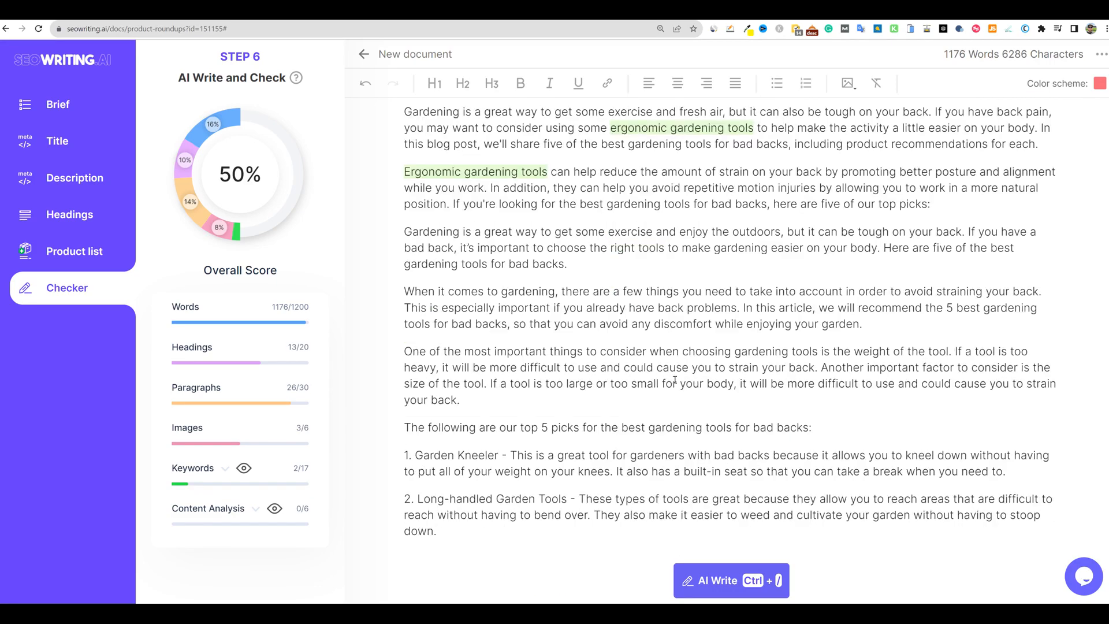
{"action": "left_click_drag", "start_coordinate": [469, 399], "coordinate": [415, 246]}
{"action": "scroll", "coordinate": [530, 410], "scroll_direction": "down", "scroll_amount": 8}
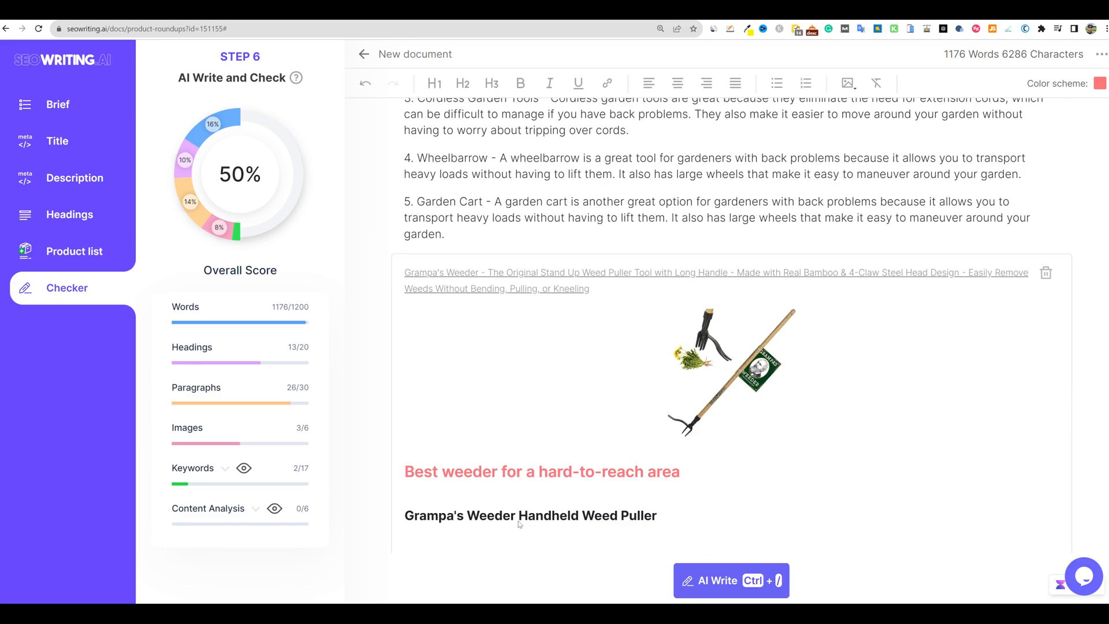
{"action": "scroll", "coordinate": [519, 524], "scroll_direction": "down", "scroll_amount": 20}
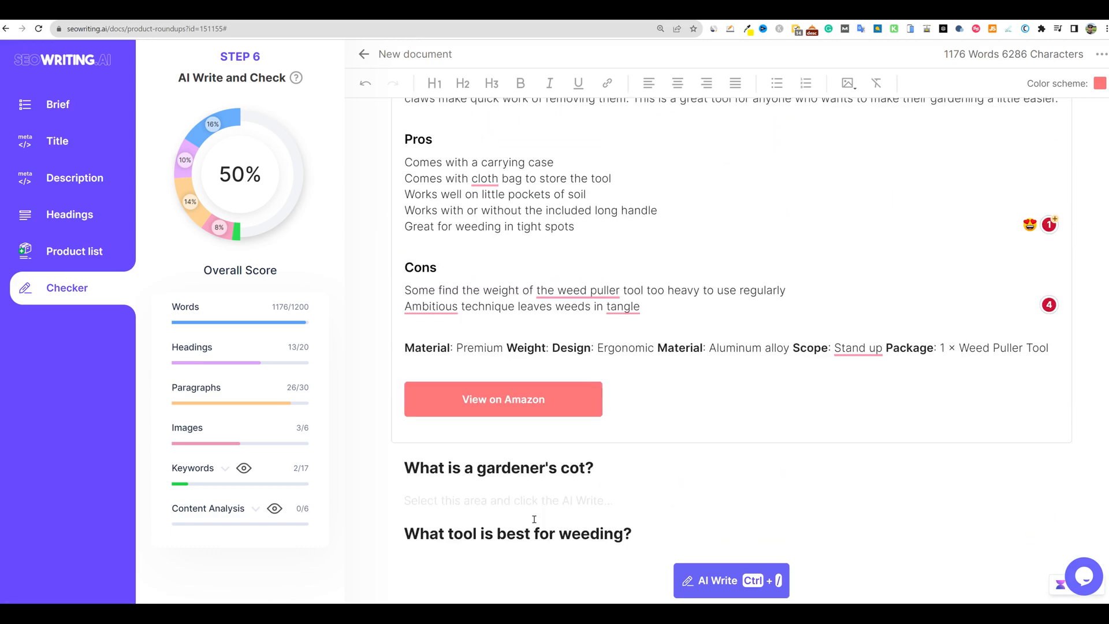
{"action": "scroll", "coordinate": [534, 519], "scroll_direction": "down", "scroll_amount": 9}
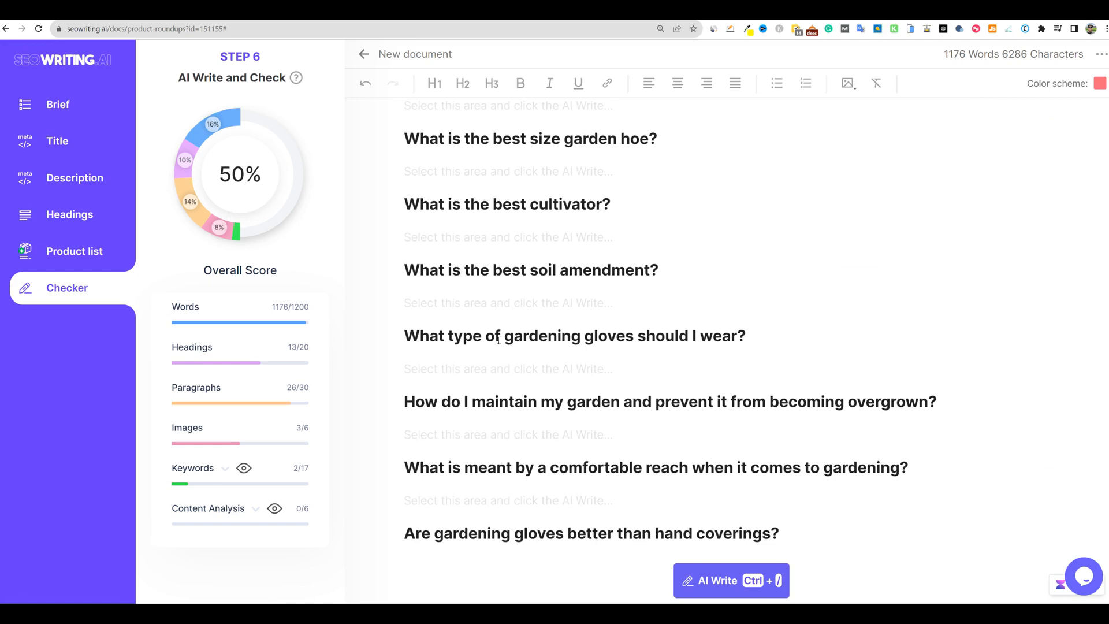
{"action": "scroll", "coordinate": [657, 428], "scroll_direction": "down", "scroll_amount": 1}
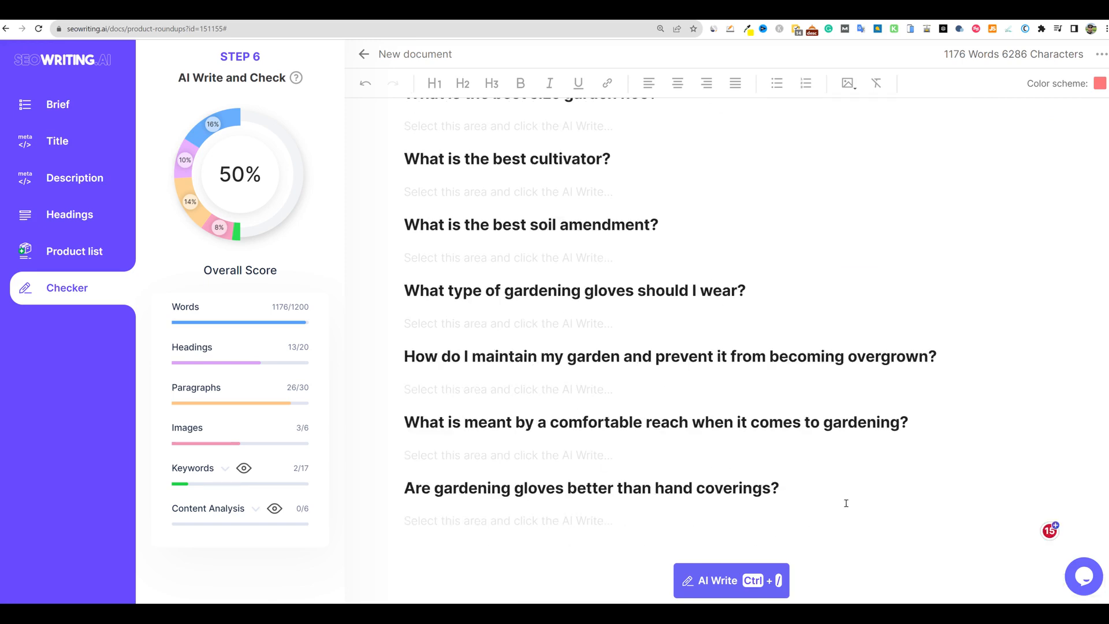
{"action": "scroll", "coordinate": [846, 503], "scroll_direction": "up", "scroll_amount": 1}
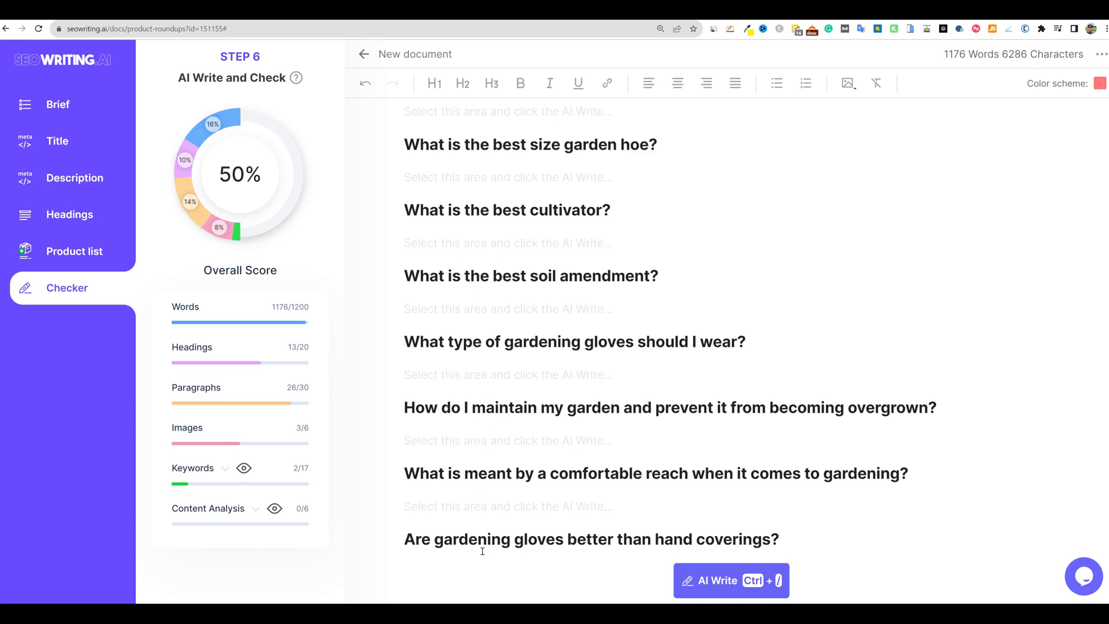
{"action": "scroll", "coordinate": [463, 489], "scroll_direction": "up", "scroll_amount": 2}
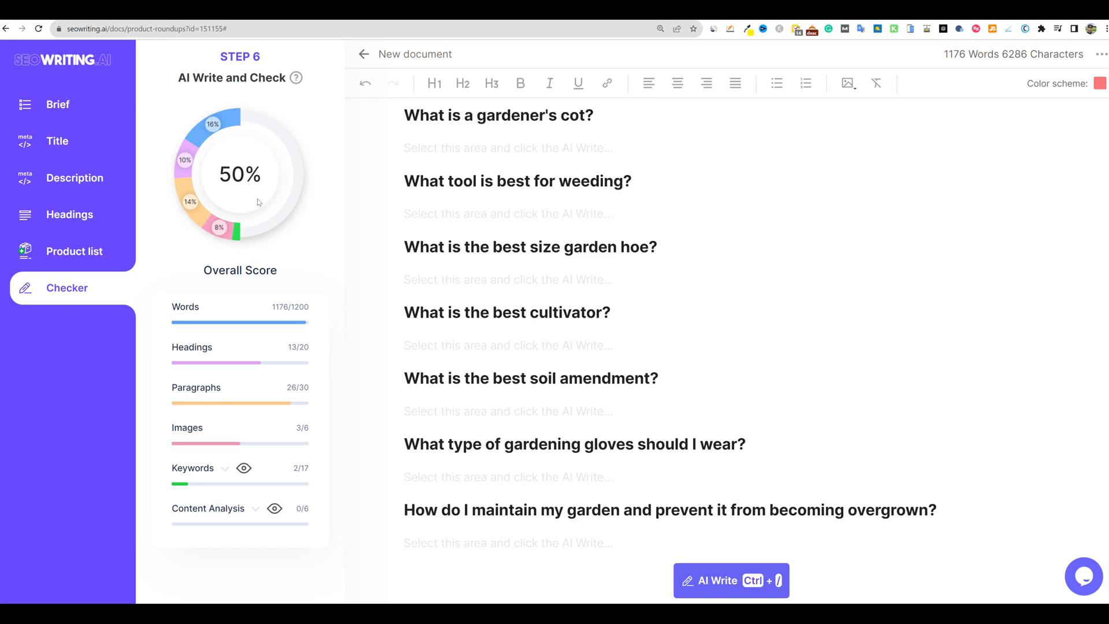
Generate another introduction text under the heading "The 5 best gardening tools for bad backs" with AI Write
{"action": "key", "text": "ctrl+slash"}
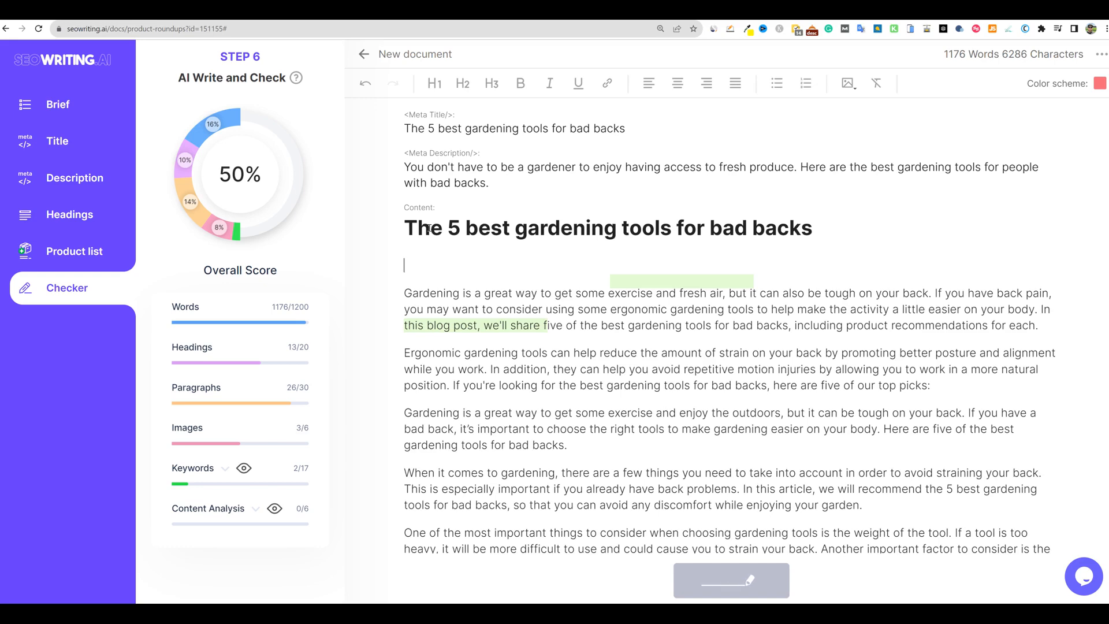
{"action": "left_click", "coordinate": [430, 261]}
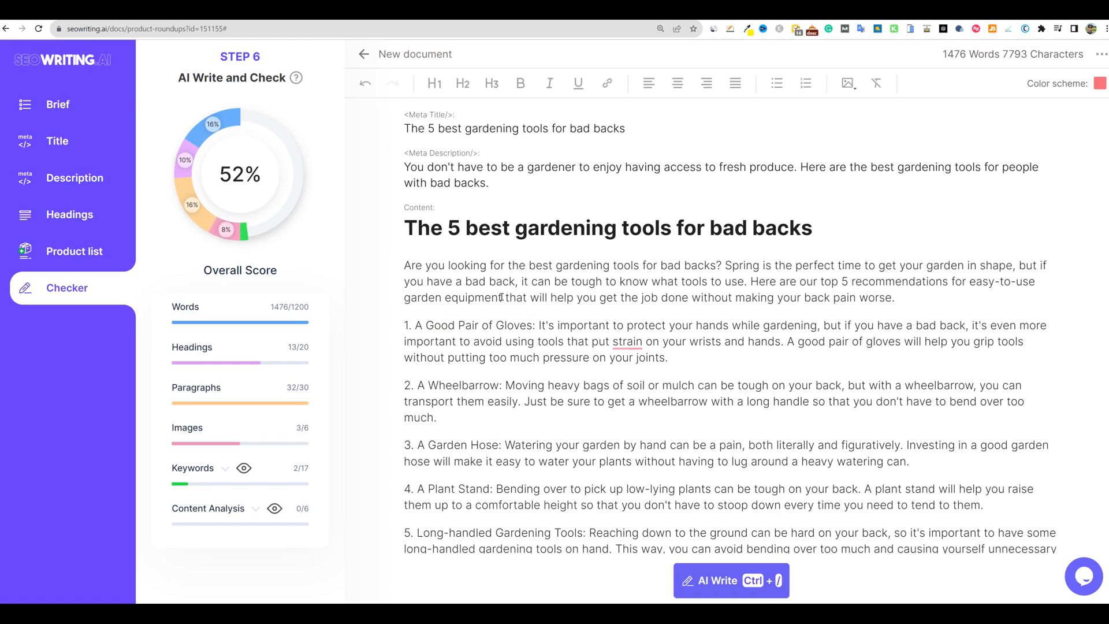
{"action": "scroll", "coordinate": [562, 330], "scroll_direction": "down", "scroll_amount": 10}
{"action": "scroll", "coordinate": [439, 260], "scroll_direction": "up", "scroll_amount": 6}
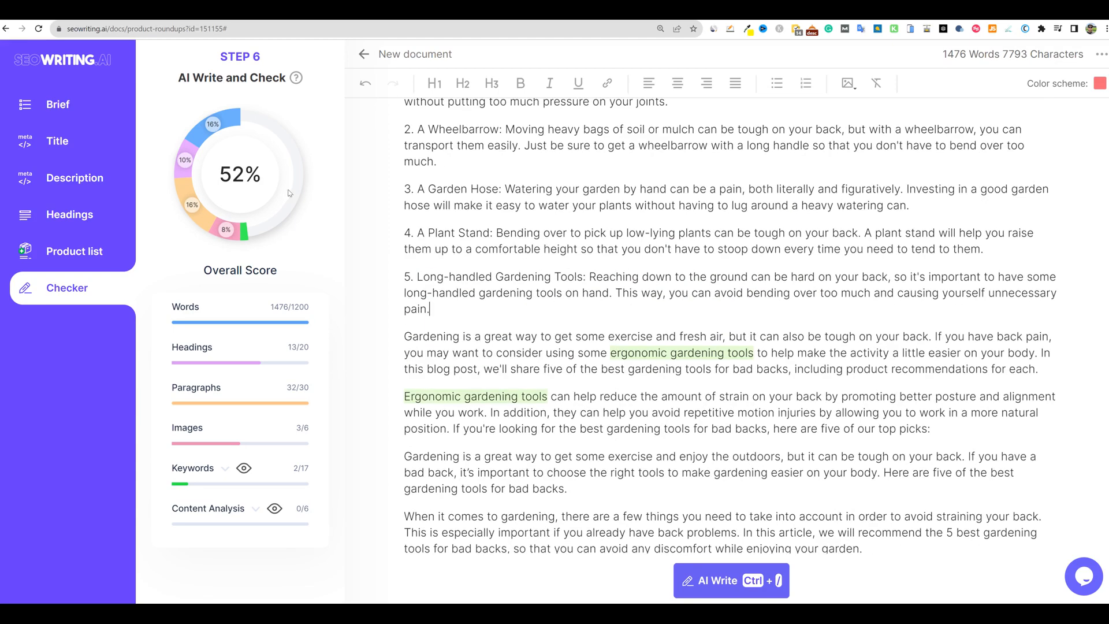
Compare the highlighted "ergonomic gardening tools" phrases in the article with the additional keywords in the Brief
{"action": "scroll", "coordinate": [578, 347], "scroll_direction": "down", "scroll_amount": 4}
{"action": "scroll", "coordinate": [607, 352], "scroll_direction": "up", "scroll_amount": 4}
{"action": "left_click_drag", "start_coordinate": [620, 353], "coordinate": [733, 353]}
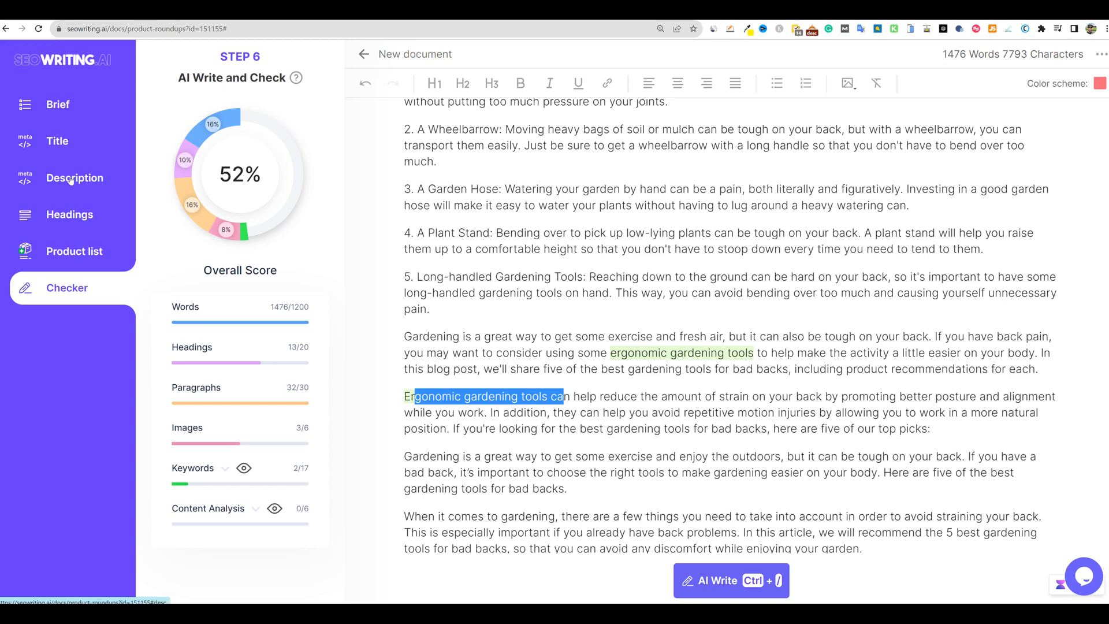
{"action": "left_click", "coordinate": [67, 216]}
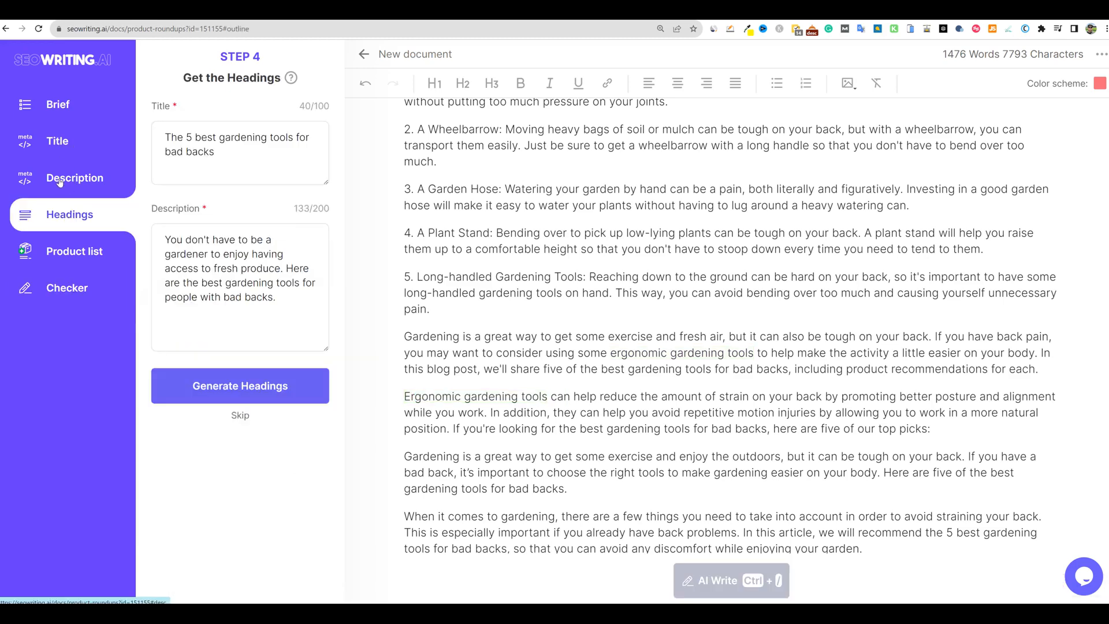
{"action": "left_click", "coordinate": [60, 183]}
{"action": "left_click", "coordinate": [72, 220]}
{"action": "left_click", "coordinate": [60, 107]}
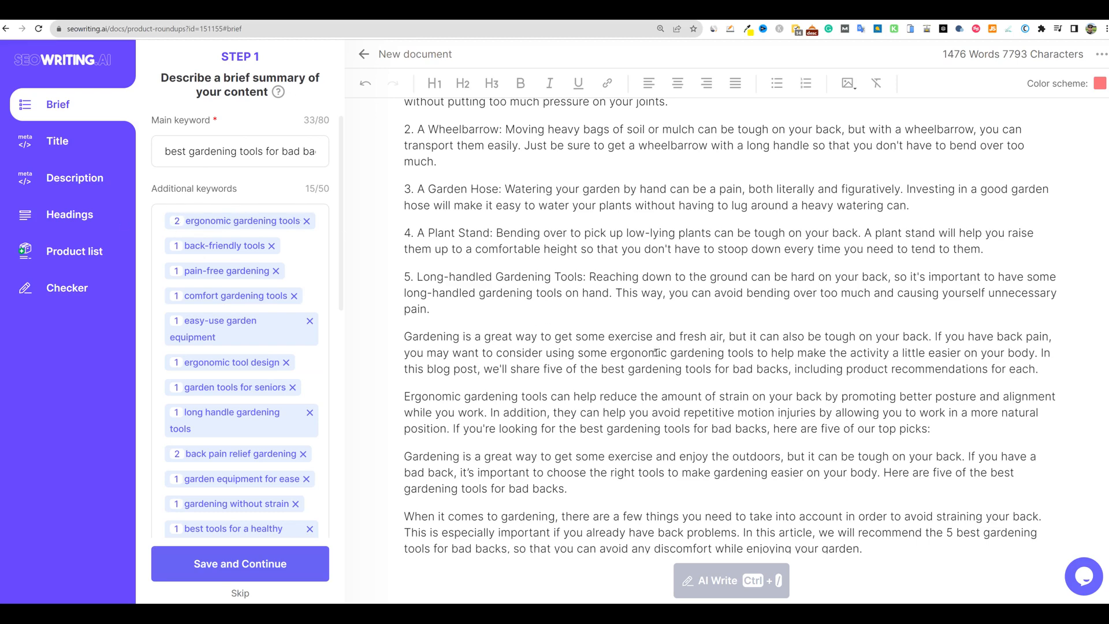
{"action": "scroll", "coordinate": [656, 352], "scroll_direction": "down", "scroll_amount": 12}
{"action": "scroll", "coordinate": [655, 352], "scroll_direction": "up", "scroll_amount": 15}
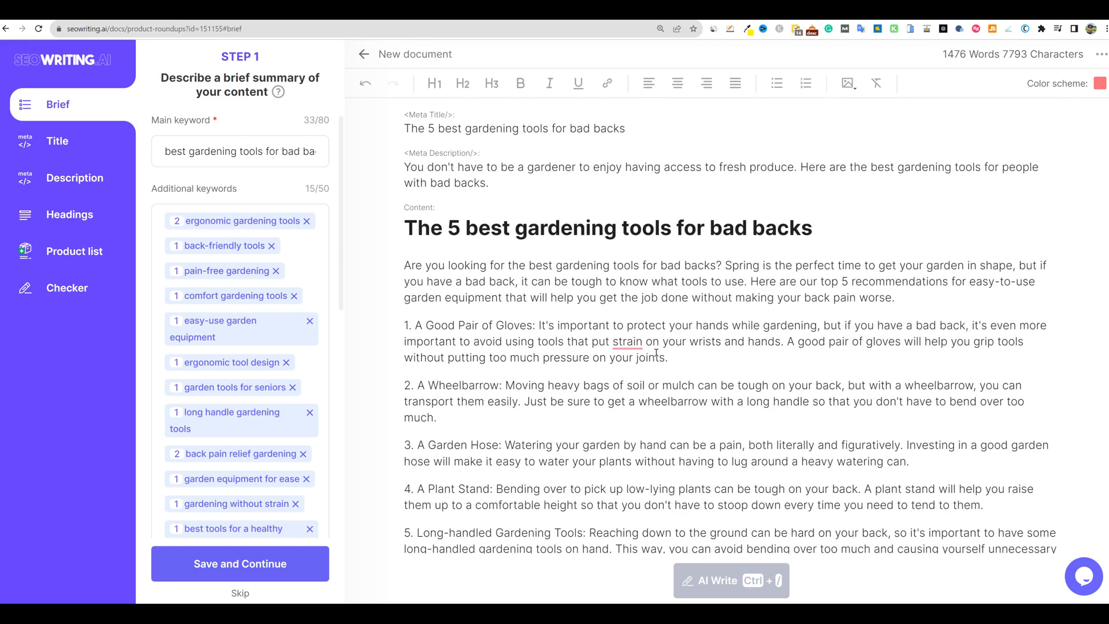
{"action": "scroll", "coordinate": [655, 353], "scroll_direction": "down", "scroll_amount": 10}
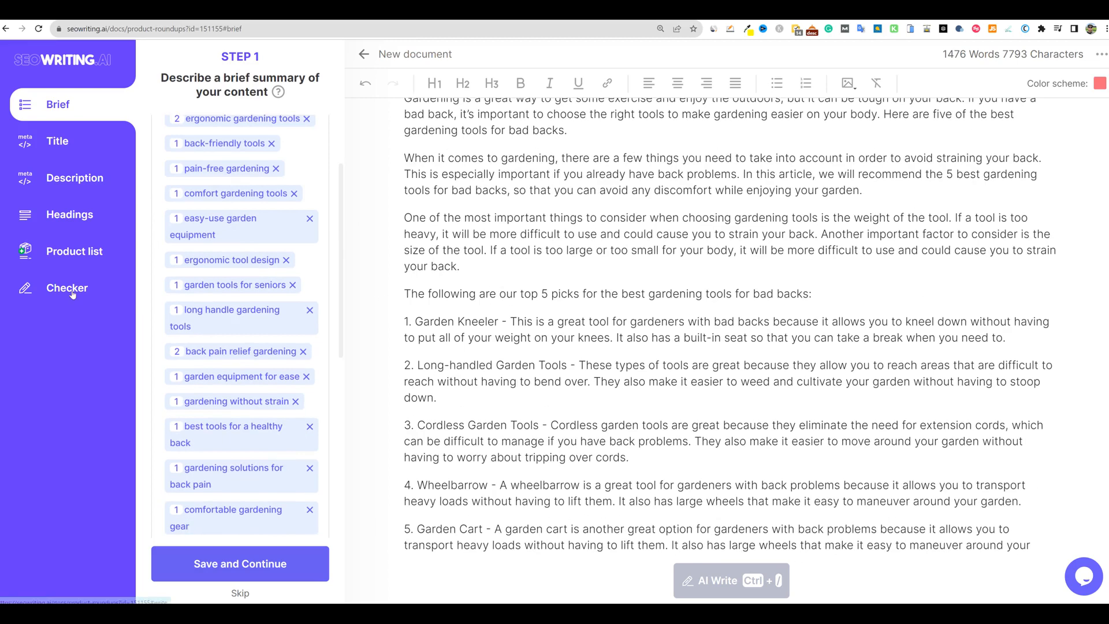
Return to the Checker and generate one more introduction text under the main heading with AI Write
{"action": "left_click", "coordinate": [58, 287]}
{"action": "scroll", "coordinate": [736, 417], "scroll_direction": "down", "scroll_amount": 20}
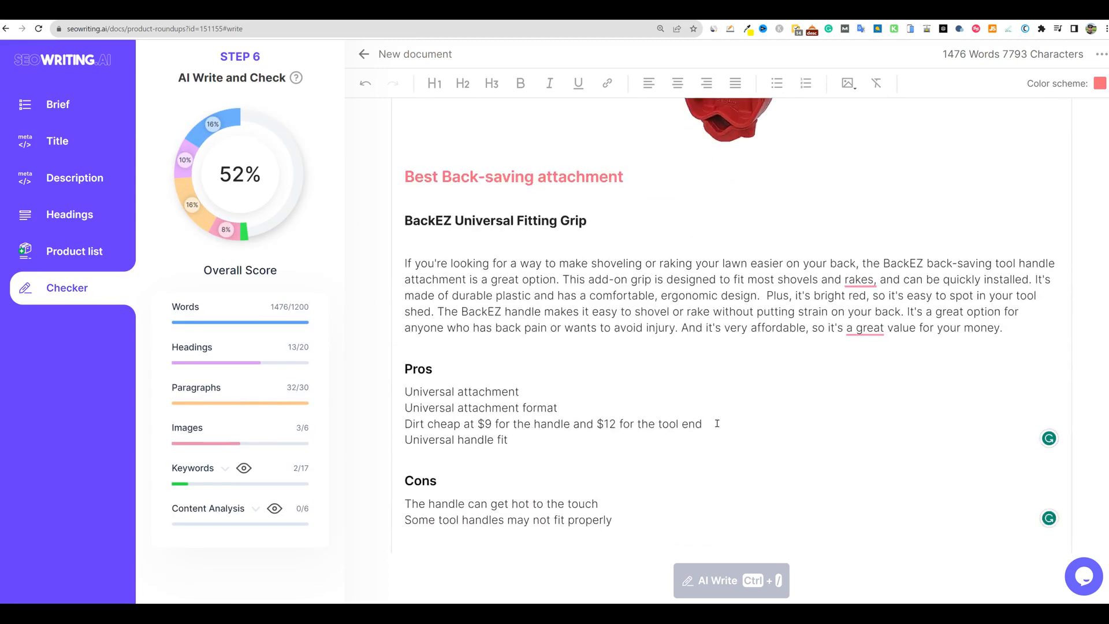
{"action": "left_click", "coordinate": [566, 457]}
{"action": "left_click", "coordinate": [732, 582]}
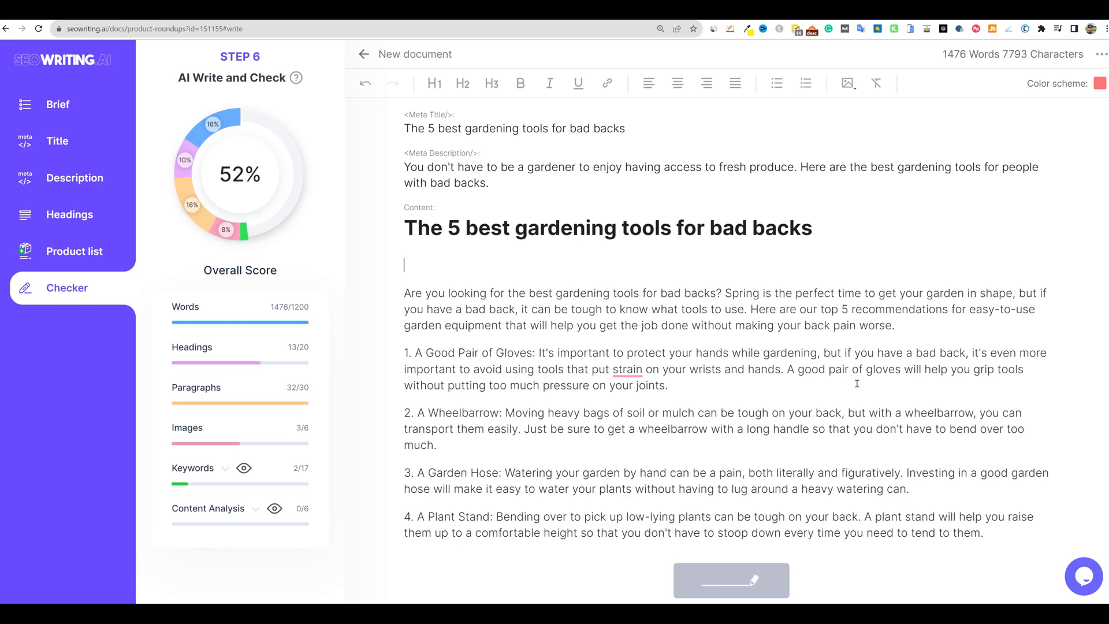
Examine the extended introduction and the product blocks for Grampa's Weeder, BackEZ and AMESEDAK
{"action": "scroll", "coordinate": [719, 327], "scroll_direction": "down", "scroll_amount": 15}
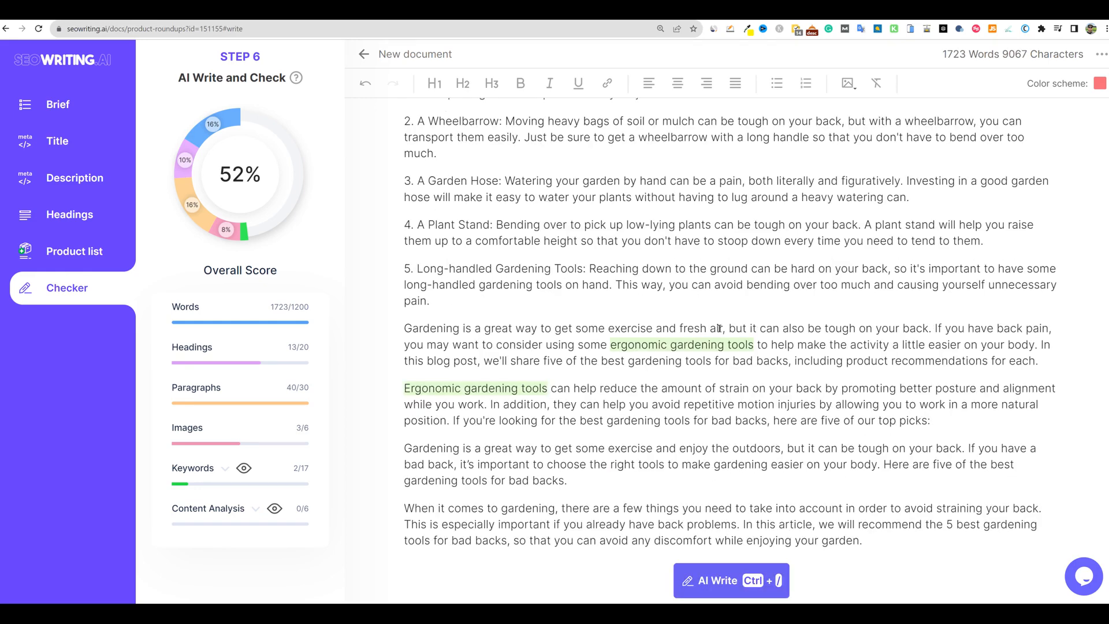
{"action": "scroll", "coordinate": [718, 328], "scroll_direction": "down", "scroll_amount": 20}
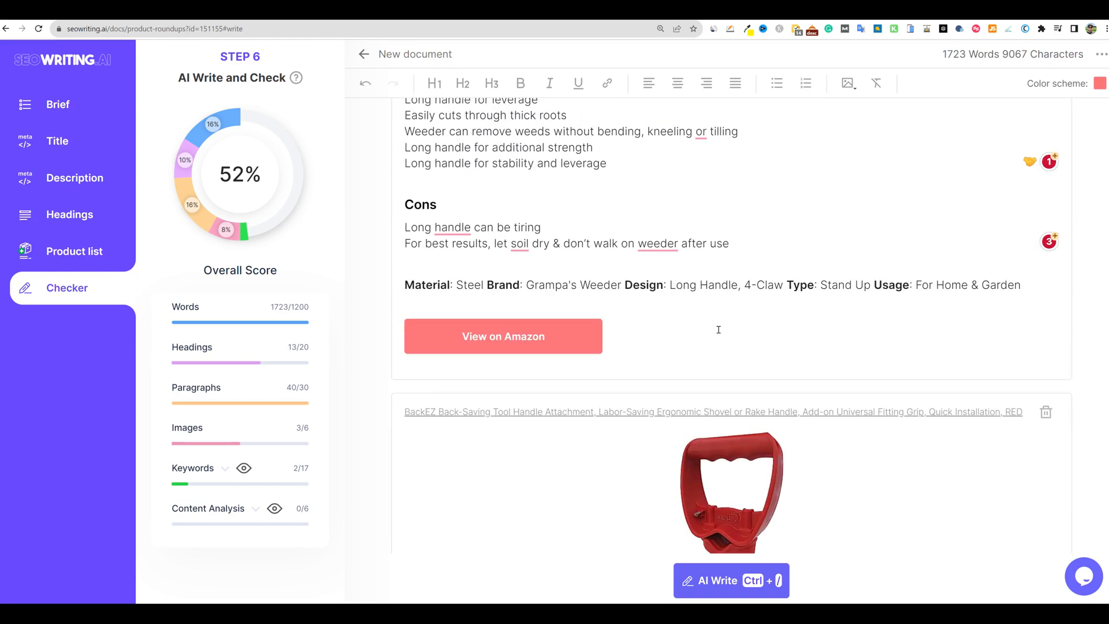
{"action": "scroll", "coordinate": [719, 329], "scroll_direction": "up", "scroll_amount": 5}
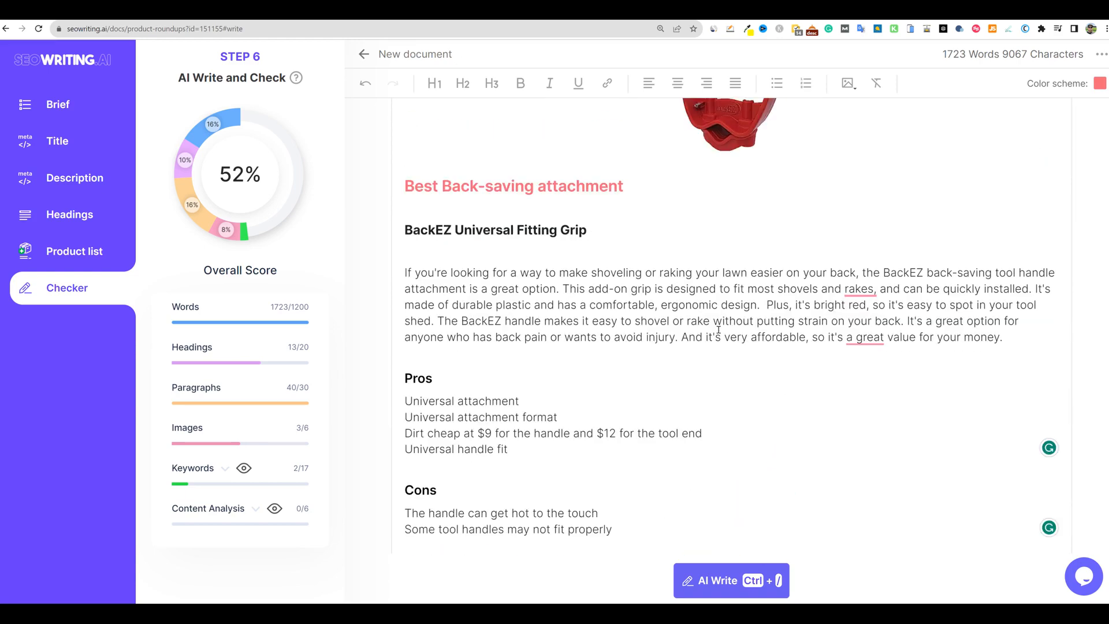
{"action": "scroll", "coordinate": [718, 329], "scroll_direction": "down", "scroll_amount": 20}
{"action": "scroll", "coordinate": [717, 399], "scroll_direction": "up", "scroll_amount": 18}
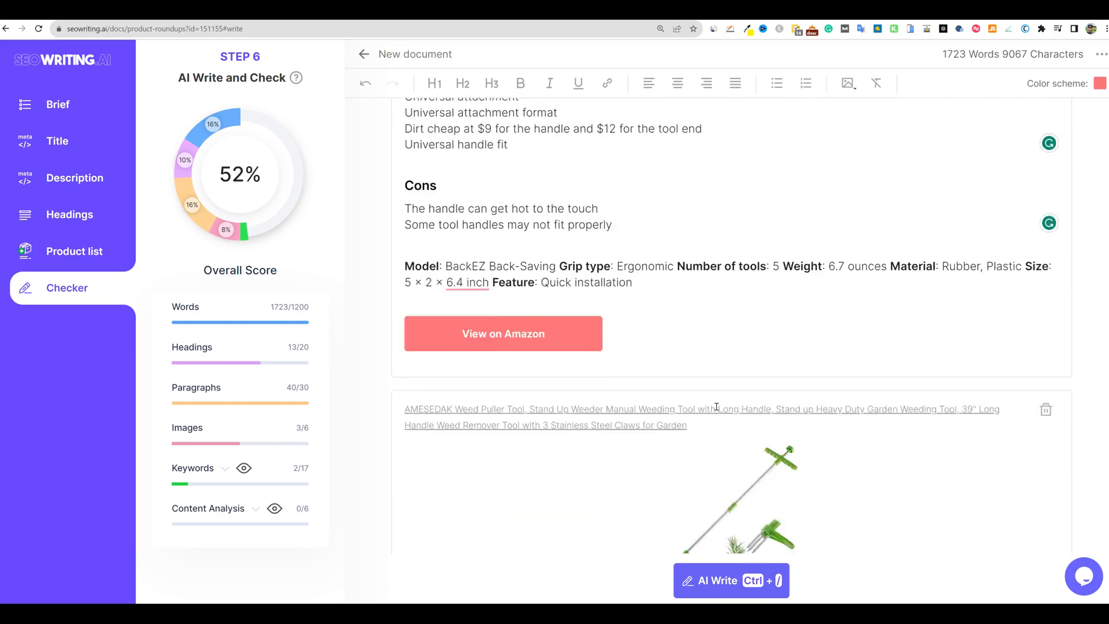
{"action": "scroll", "coordinate": [716, 407], "scroll_direction": "up", "scroll_amount": 20}
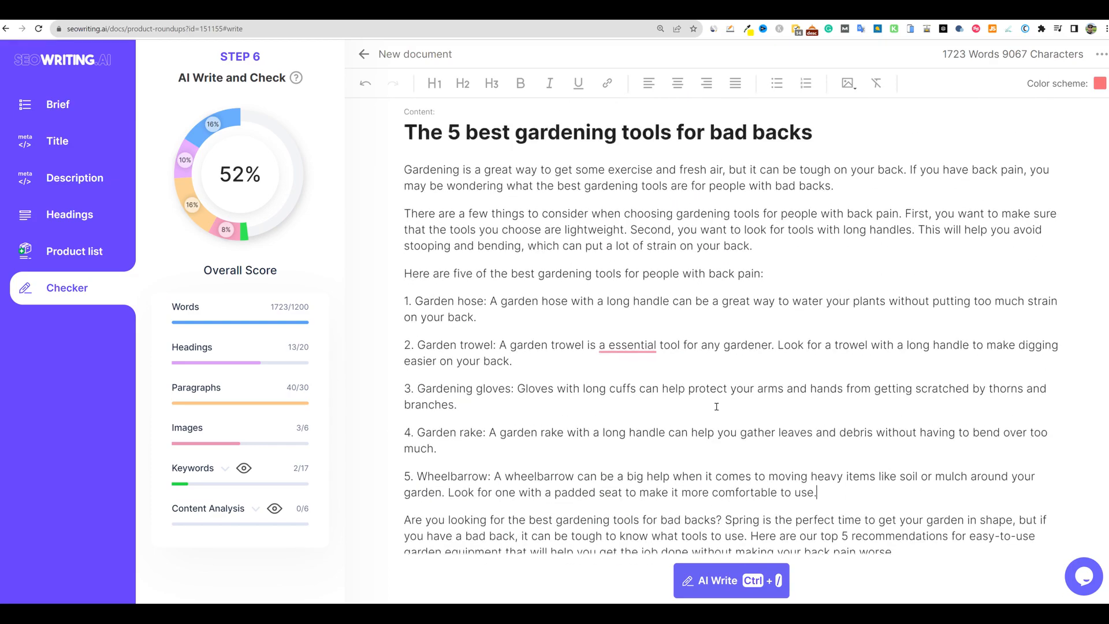
{"action": "scroll", "coordinate": [717, 406], "scroll_direction": "up", "scroll_amount": 2}
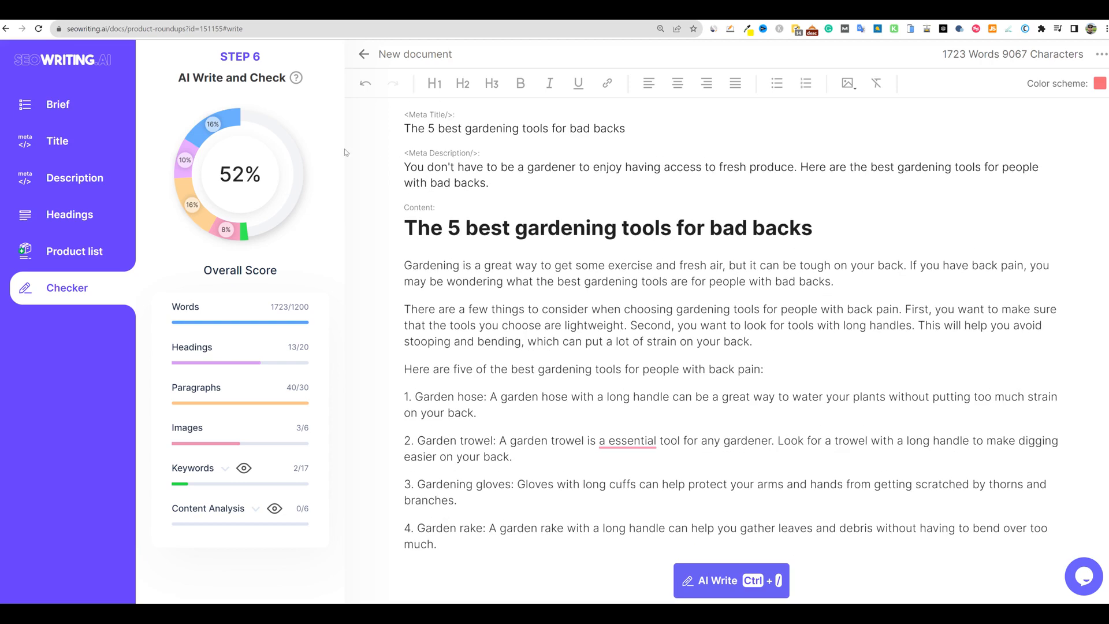
Change the document's color scheme to green and check it on the product headings and "View on Amazon" buttons
{"action": "left_click", "coordinate": [856, 87]}
{"action": "left_click", "coordinate": [1099, 84]}
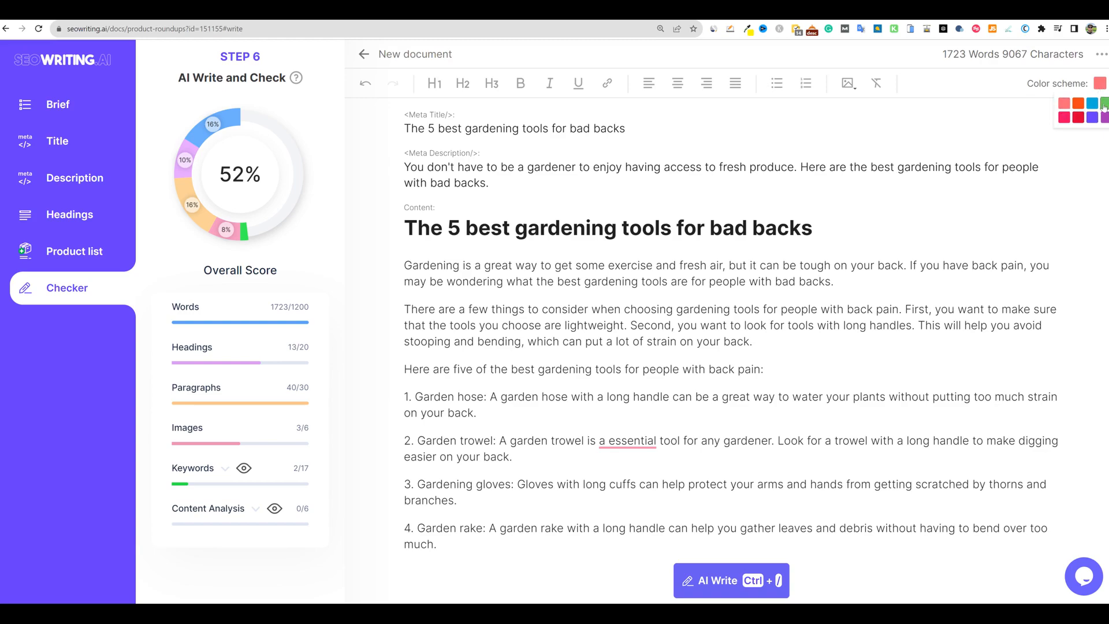
{"action": "left_click", "coordinate": [1105, 107]}
{"action": "scroll", "coordinate": [791, 295], "scroll_direction": "down", "scroll_amount": 20}
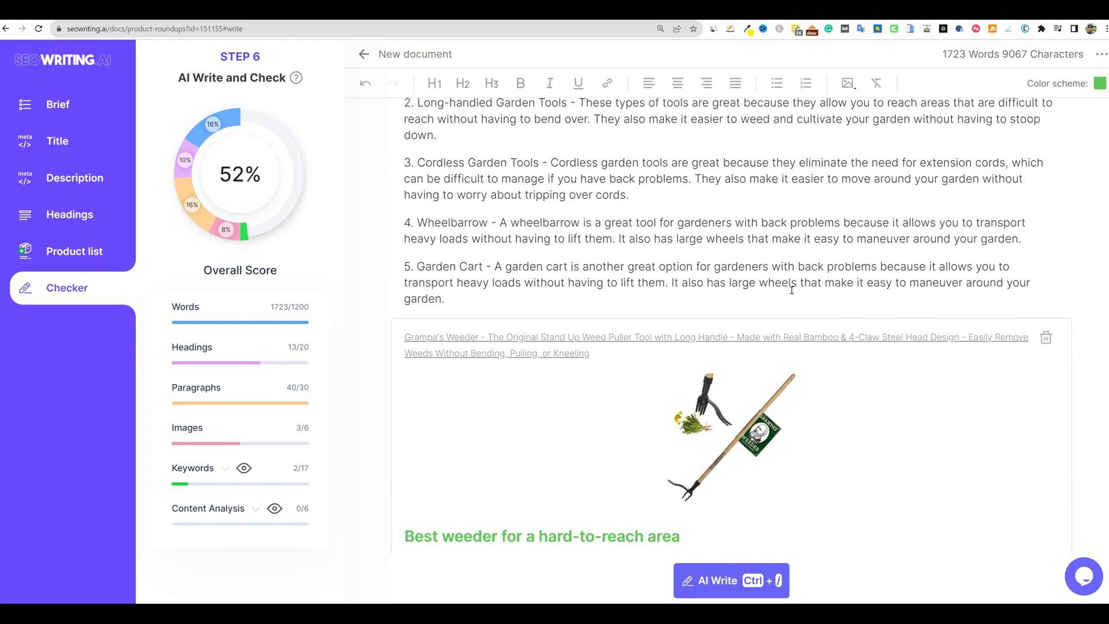
{"action": "scroll", "coordinate": [549, 190], "scroll_direction": "down", "scroll_amount": 15}
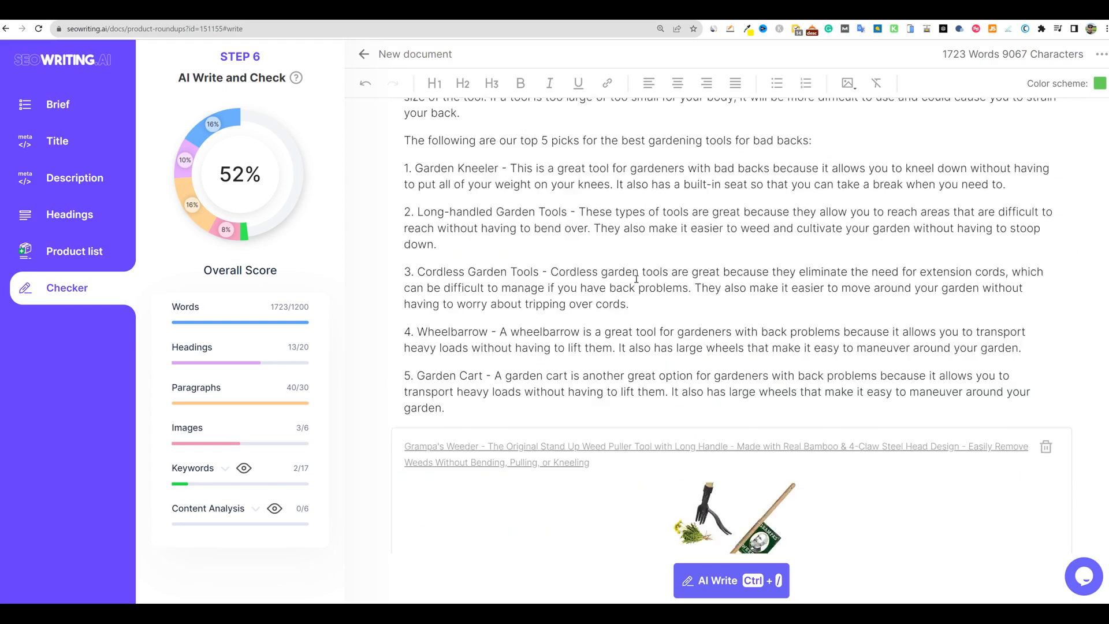
{"action": "scroll", "coordinate": [636, 278], "scroll_direction": "up", "scroll_amount": 5}
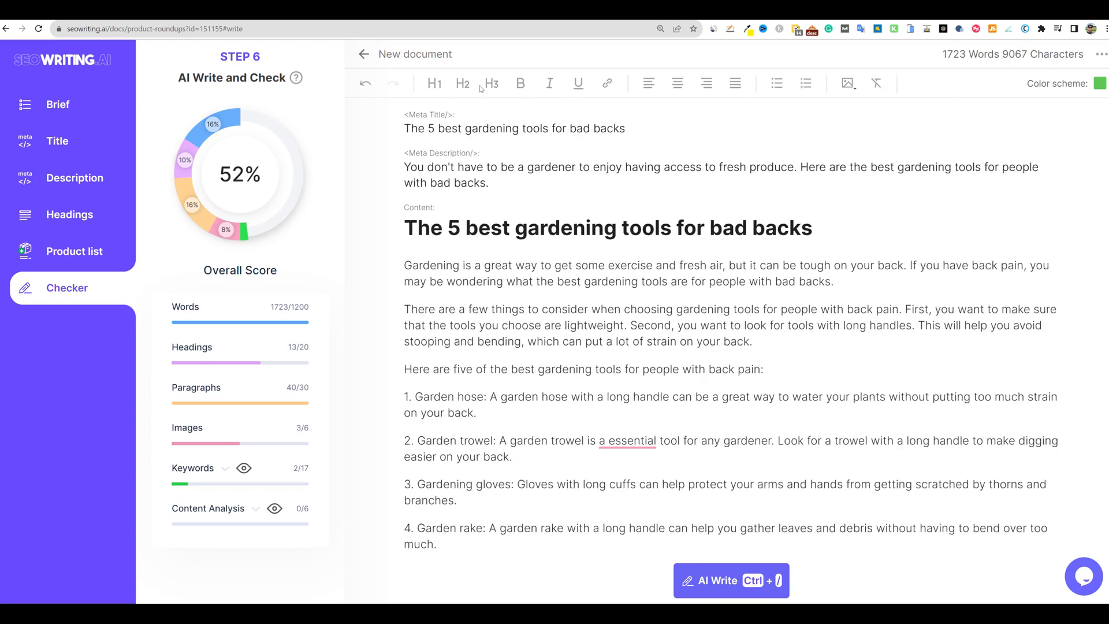
{"action": "scroll", "coordinate": [656, 309], "scroll_direction": "down", "scroll_amount": 7}
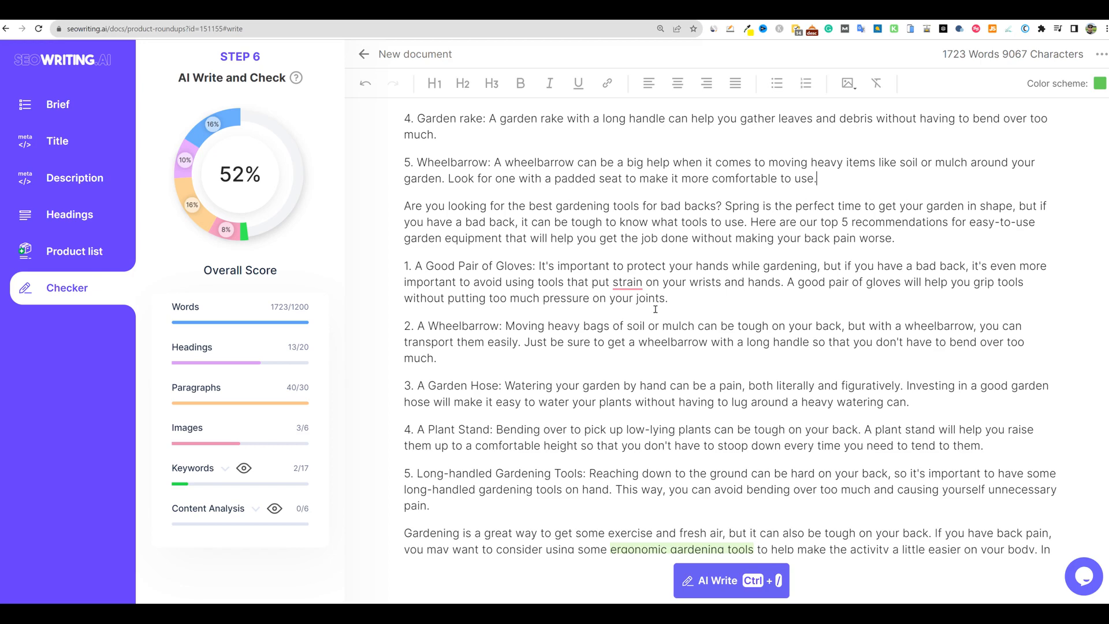
{"action": "scroll", "coordinate": [656, 309], "scroll_direction": "down", "scroll_amount": 15}
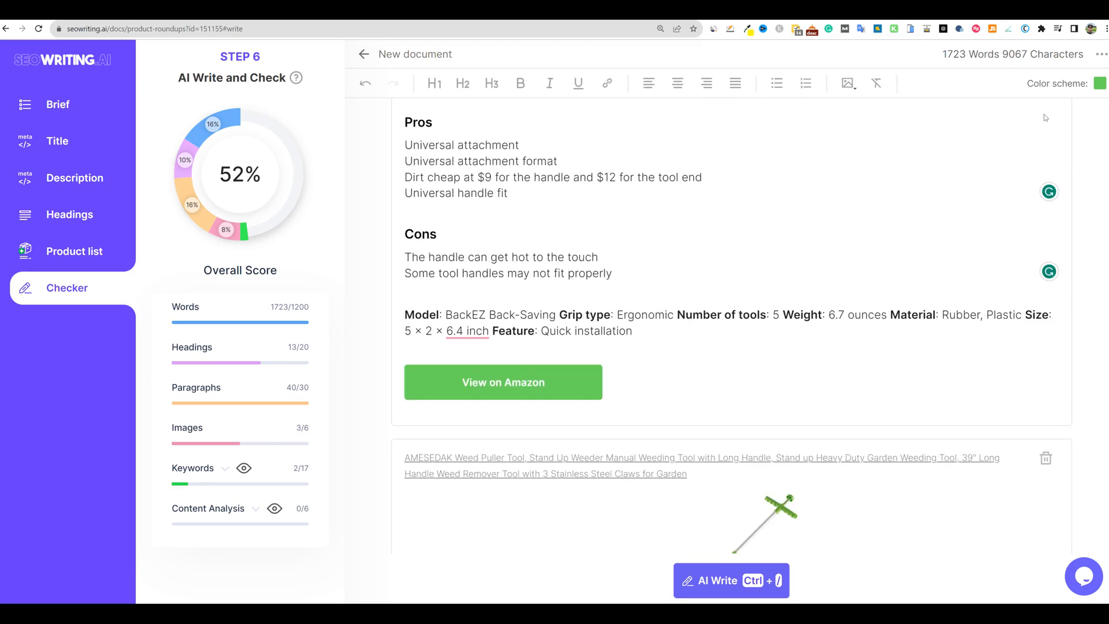
Show the article's export options, Publish to WordPress and Download HTML, and look back over its introduction
{"action": "left_click", "coordinate": [1100, 54]}
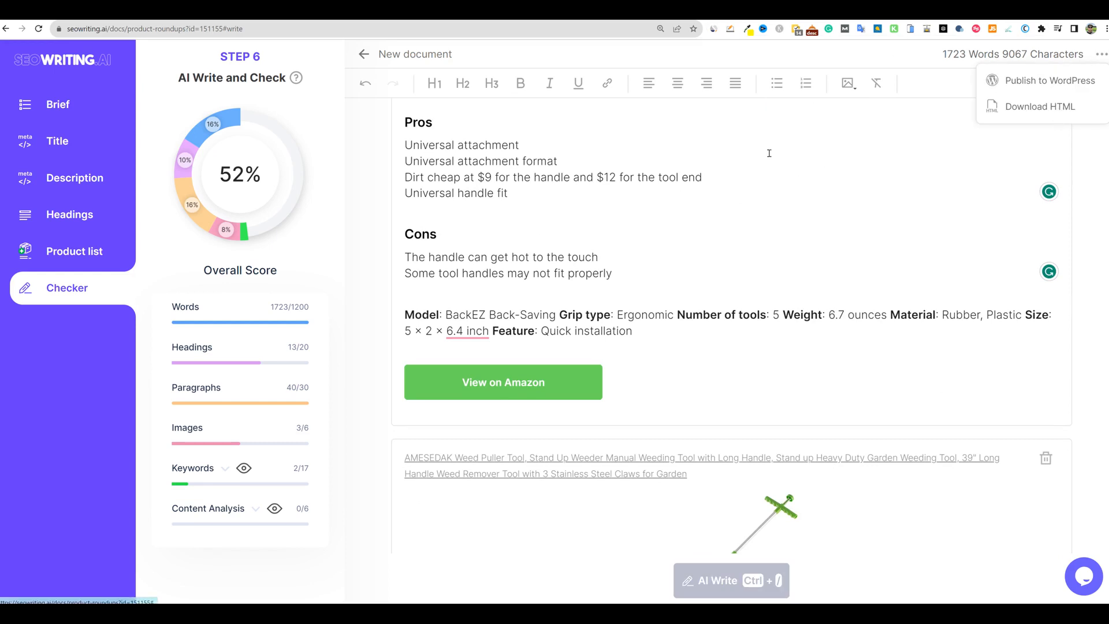
{"action": "scroll", "coordinate": [700, 232], "scroll_direction": "up", "scroll_amount": 1}
{"action": "scroll", "coordinate": [700, 234], "scroll_direction": "up", "scroll_amount": 20}
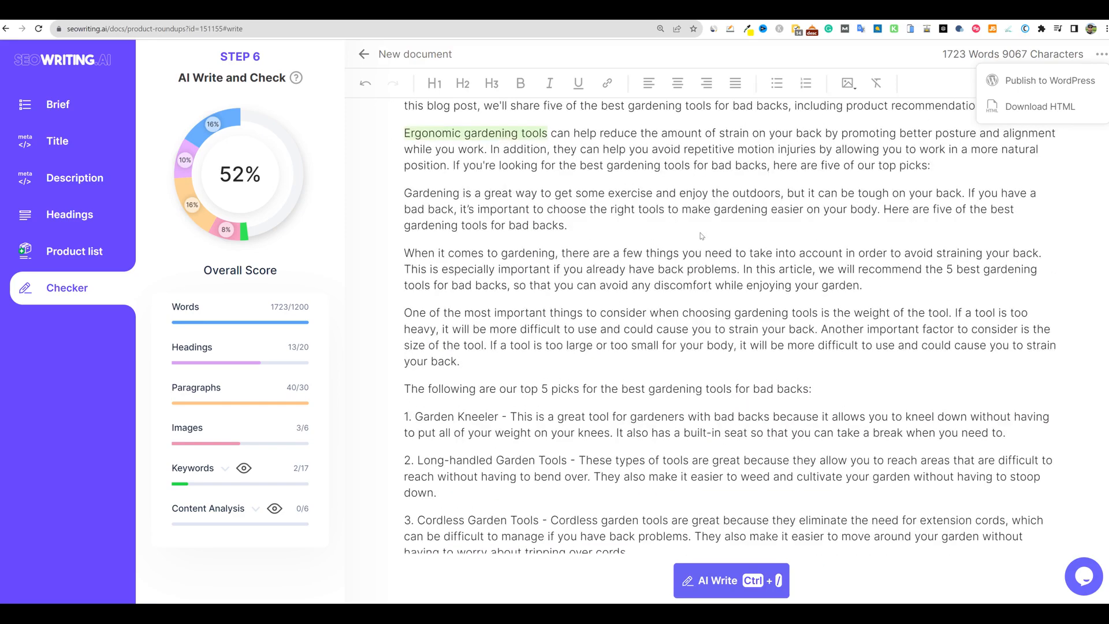
Return to the dashboard and review the article generation tools and the available document types
{"action": "left_click", "coordinate": [53, 67]}
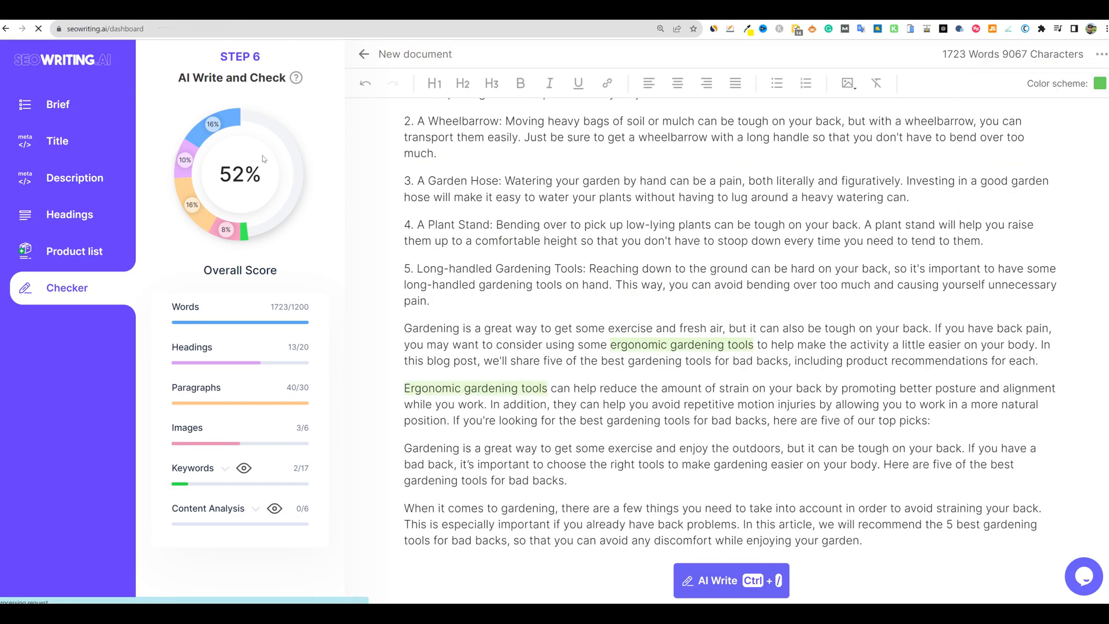
{"action": "scroll", "coordinate": [392, 288], "scroll_direction": "down", "scroll_amount": 3}
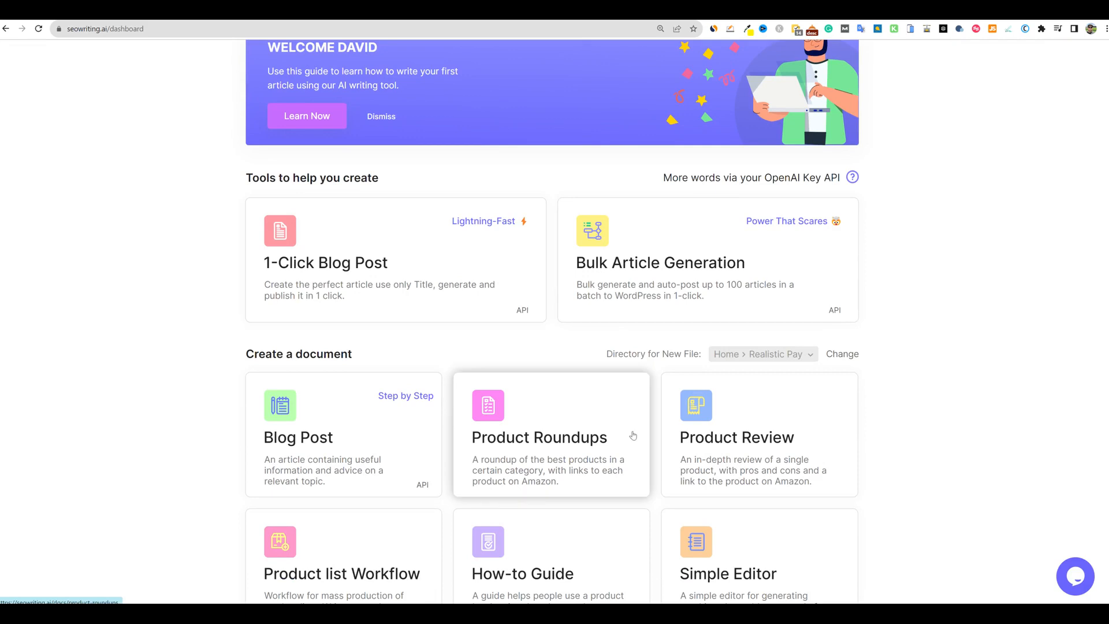
{"action": "scroll", "coordinate": [551, 317], "scroll_direction": "down", "scroll_amount": 2}
{"action": "scroll", "coordinate": [420, 395], "scroll_direction": "up", "scroll_amount": 2}
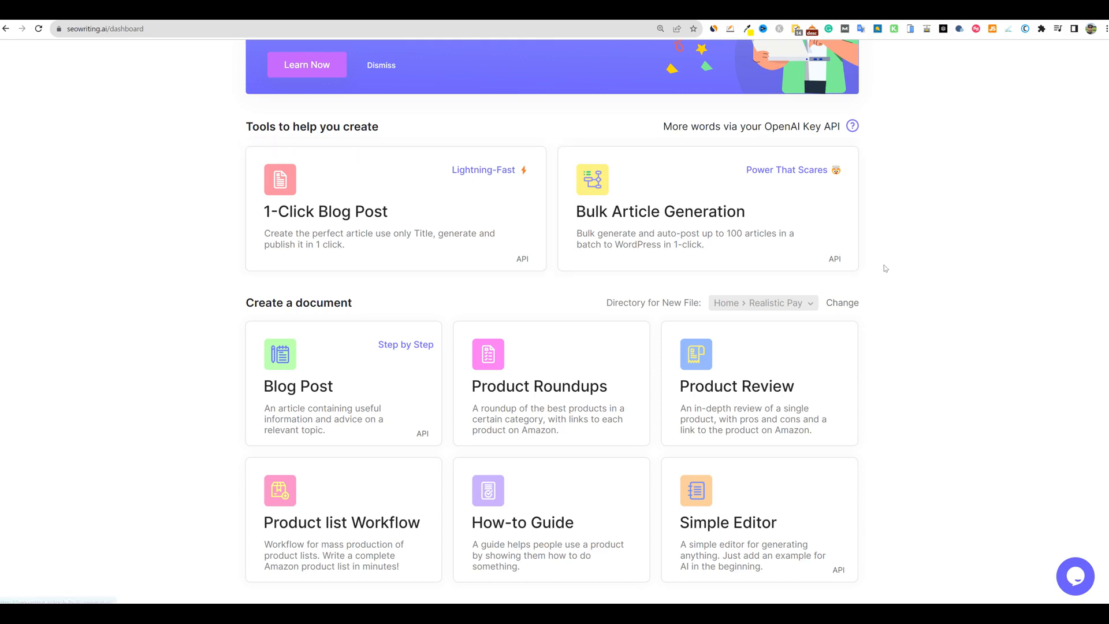
{"action": "scroll", "coordinate": [884, 268], "scroll_direction": "up", "scroll_amount": 1}
{"action": "scroll", "coordinate": [884, 268], "scroll_direction": "down", "scroll_amount": 1}
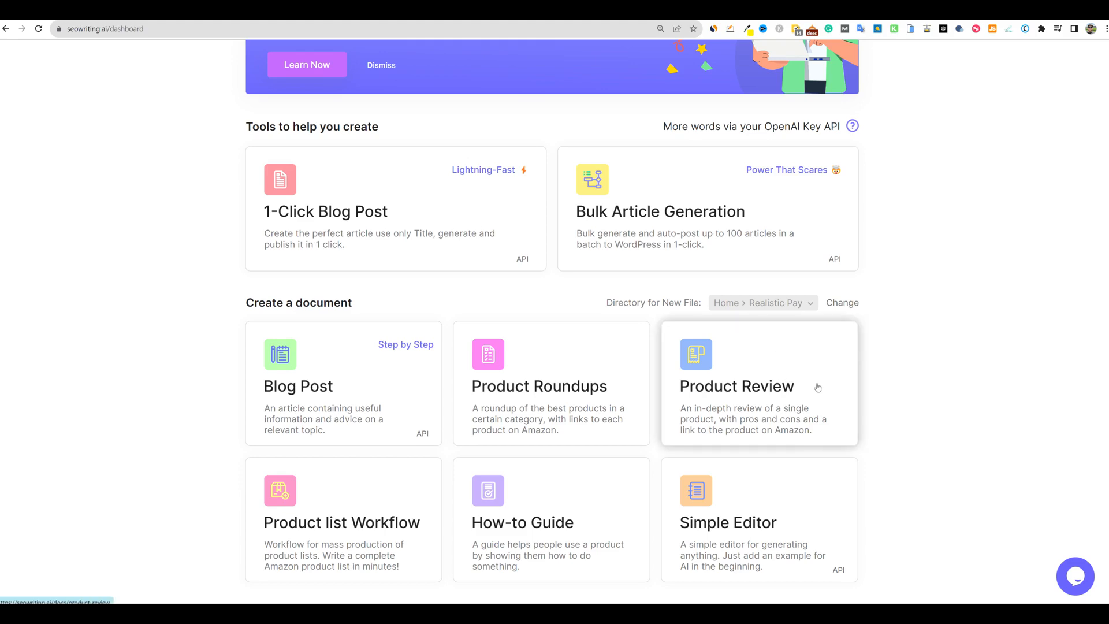
{"action": "scroll", "coordinate": [900, 411], "scroll_direction": "up", "scroll_amount": 3}
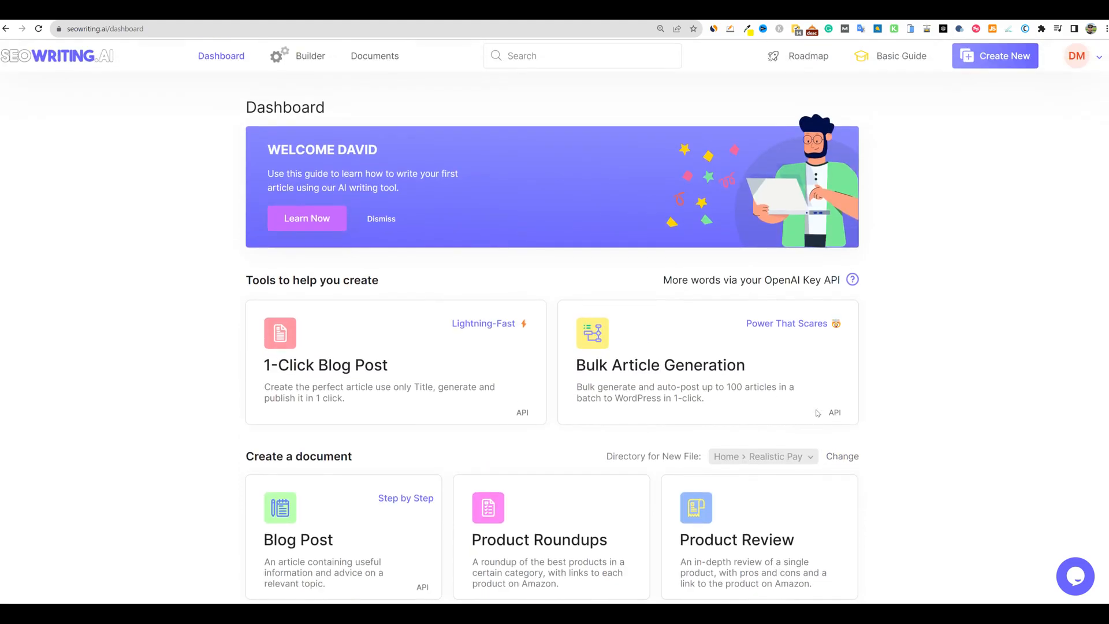
Open Bulk Article Generation and compare Optimal Quality with High Quality for AI images, leaving High Quality selected
{"action": "left_click", "coordinate": [629, 386]}
{"action": "scroll", "coordinate": [544, 386], "scroll_direction": "down", "scroll_amount": 5}
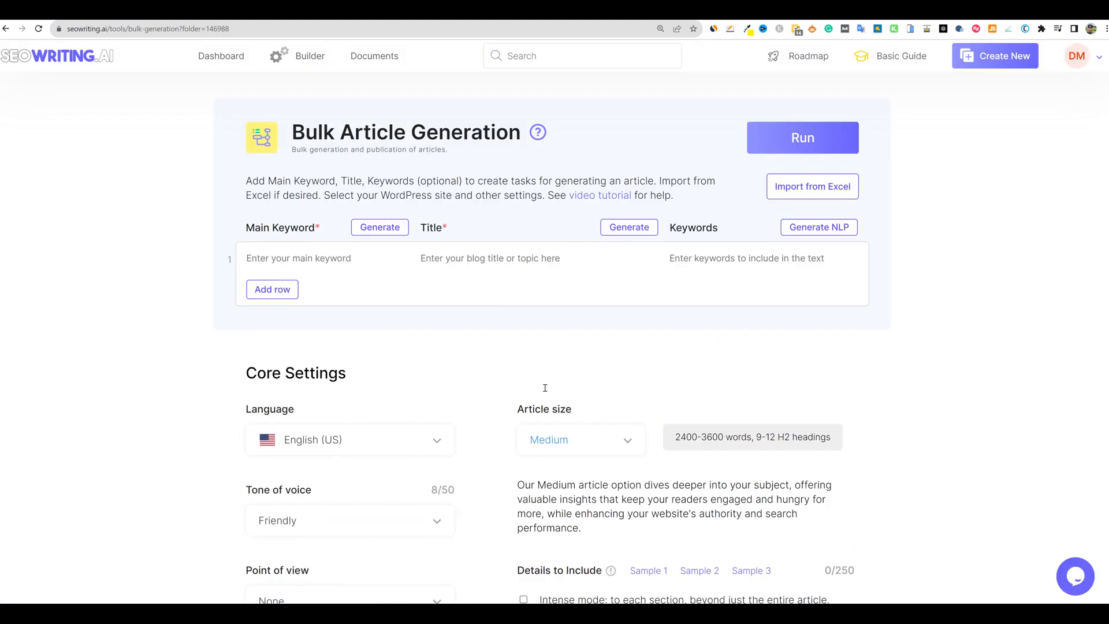
{"action": "scroll", "coordinate": [519, 322], "scroll_direction": "down", "scroll_amount": 5}
{"action": "scroll", "coordinate": [404, 289], "scroll_direction": "down", "scroll_amount": 3}
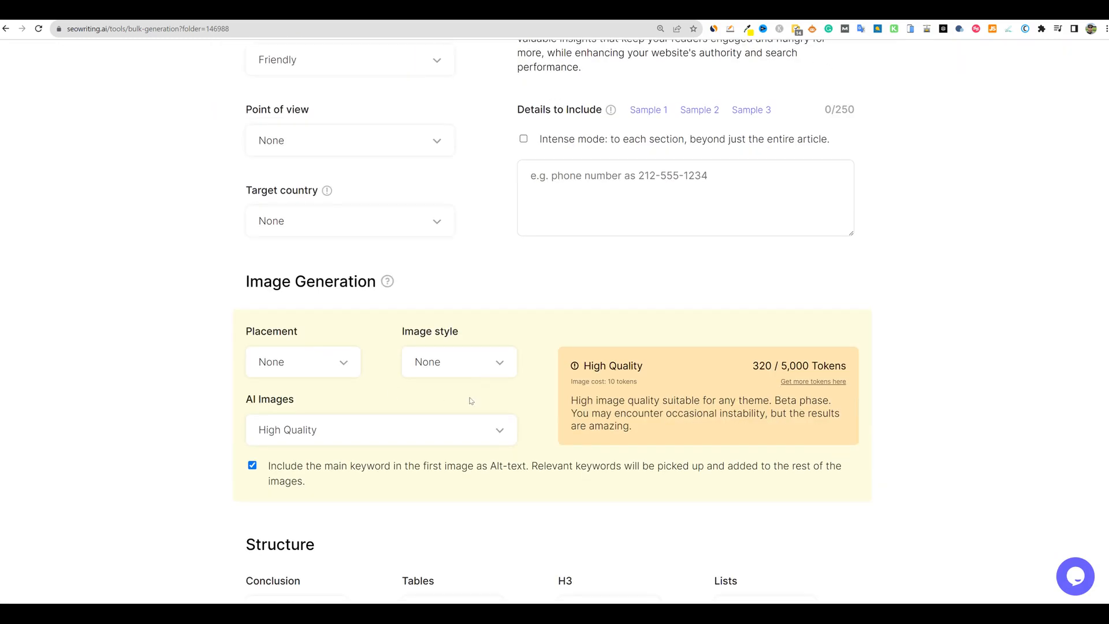
{"action": "left_click", "coordinate": [328, 435]}
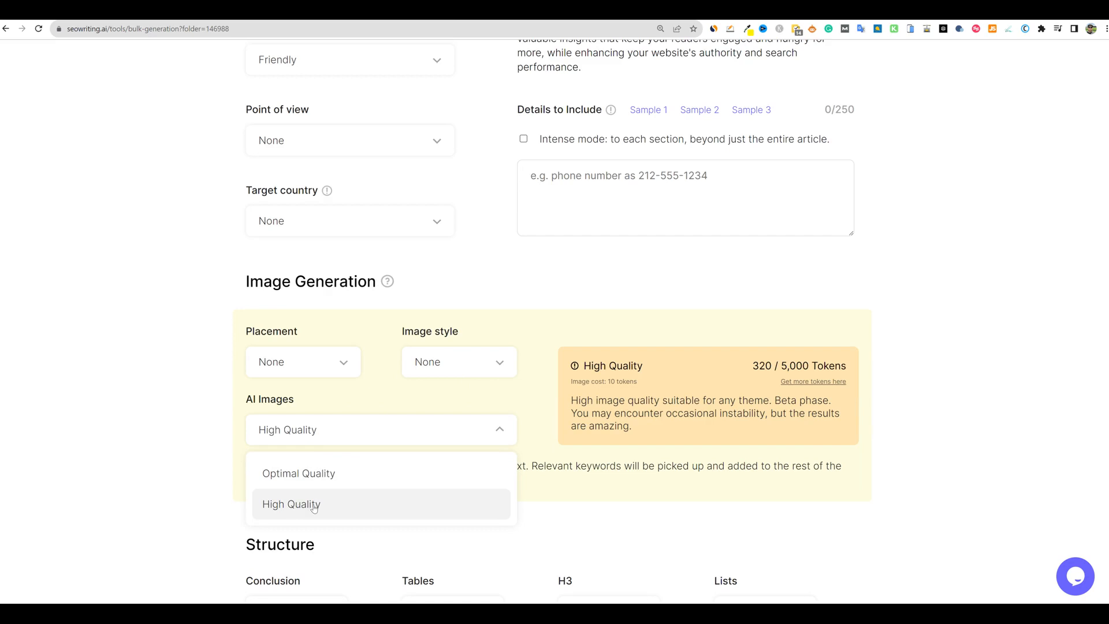
{"action": "left_click", "coordinate": [309, 476]}
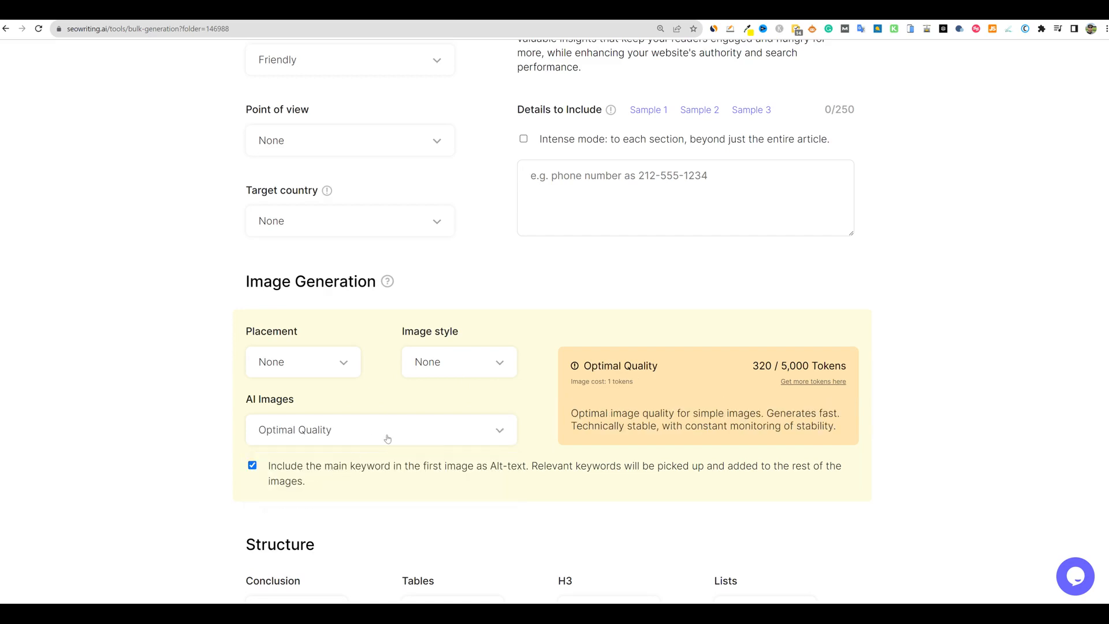
{"action": "left_click", "coordinate": [446, 427]}
{"action": "left_click", "coordinate": [307, 502]}
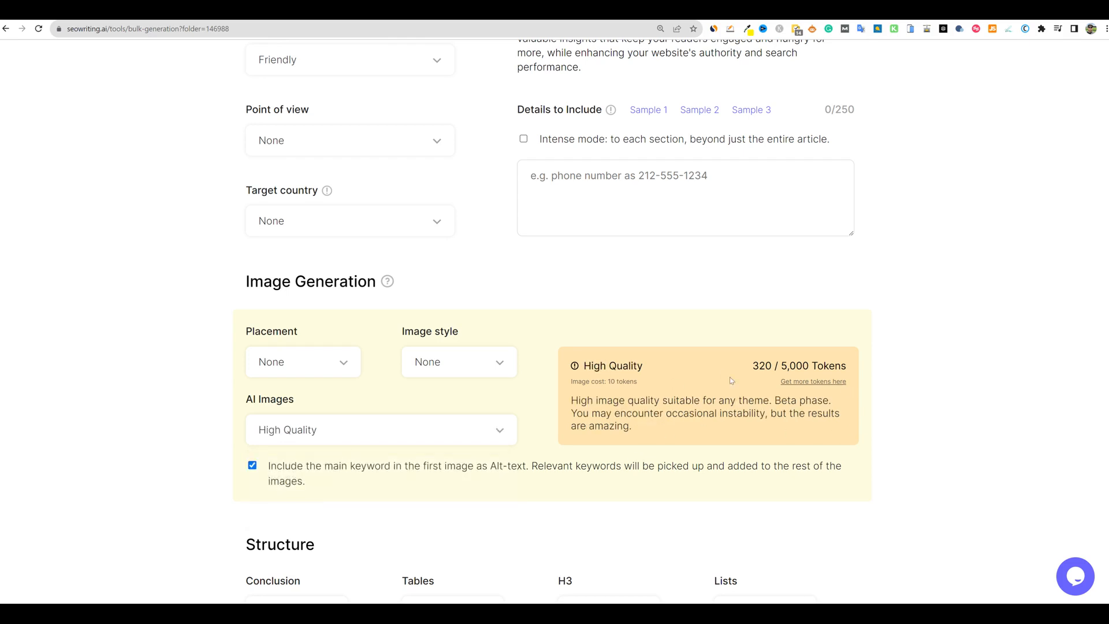
Review the bulk generation form from its core settings through the remaining sections and back to the keyword and title row
{"action": "scroll", "coordinate": [782, 366], "scroll_direction": "up", "scroll_amount": 7}
{"action": "scroll", "coordinate": [580, 252], "scroll_direction": "down", "scroll_amount": 7}
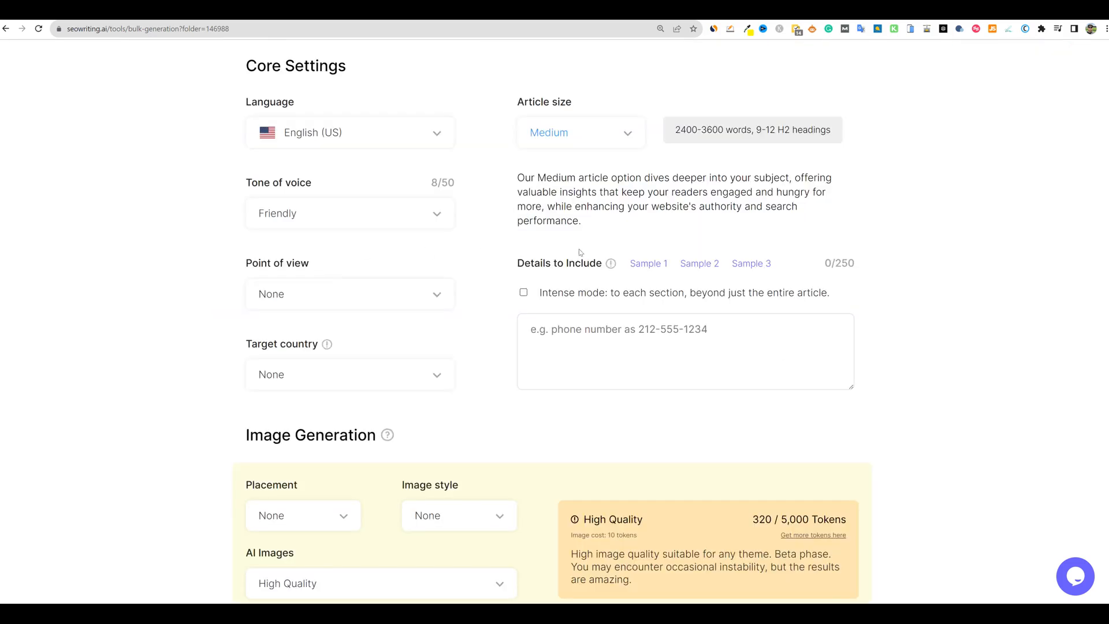
{"action": "scroll", "coordinate": [718, 398], "scroll_direction": "down", "scroll_amount": 10}
{"action": "scroll", "coordinate": [705, 507], "scroll_direction": "up", "scroll_amount": 18}
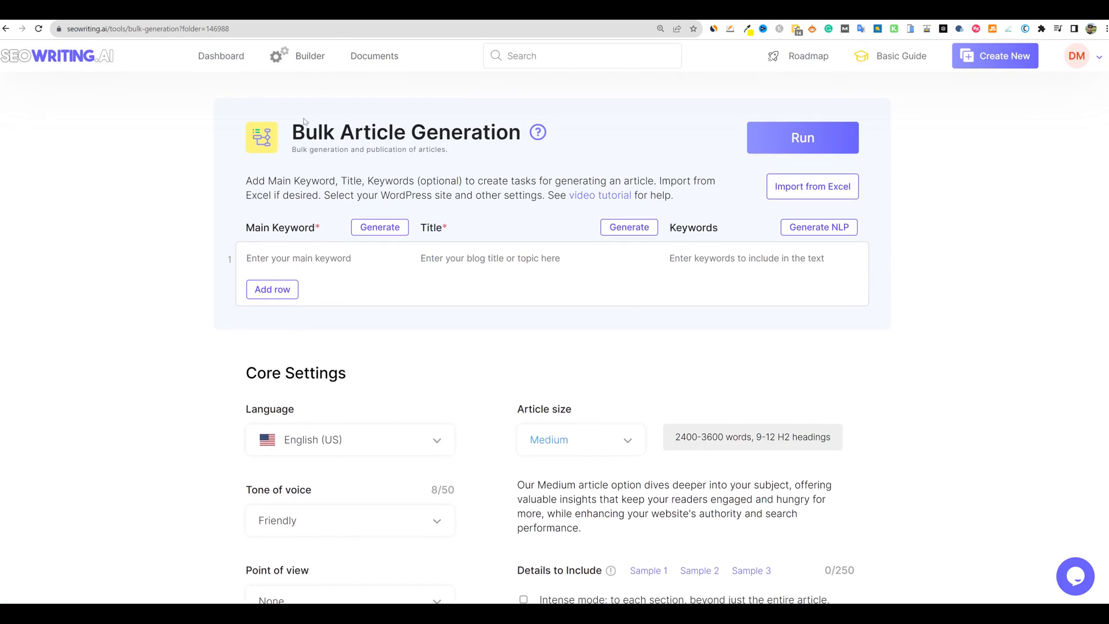
Go back to the dashboard and look over the document types and the list of last documents
{"action": "left_click", "coordinate": [220, 56]}
{"action": "scroll", "coordinate": [780, 290], "scroll_direction": "down", "scroll_amount": 1}
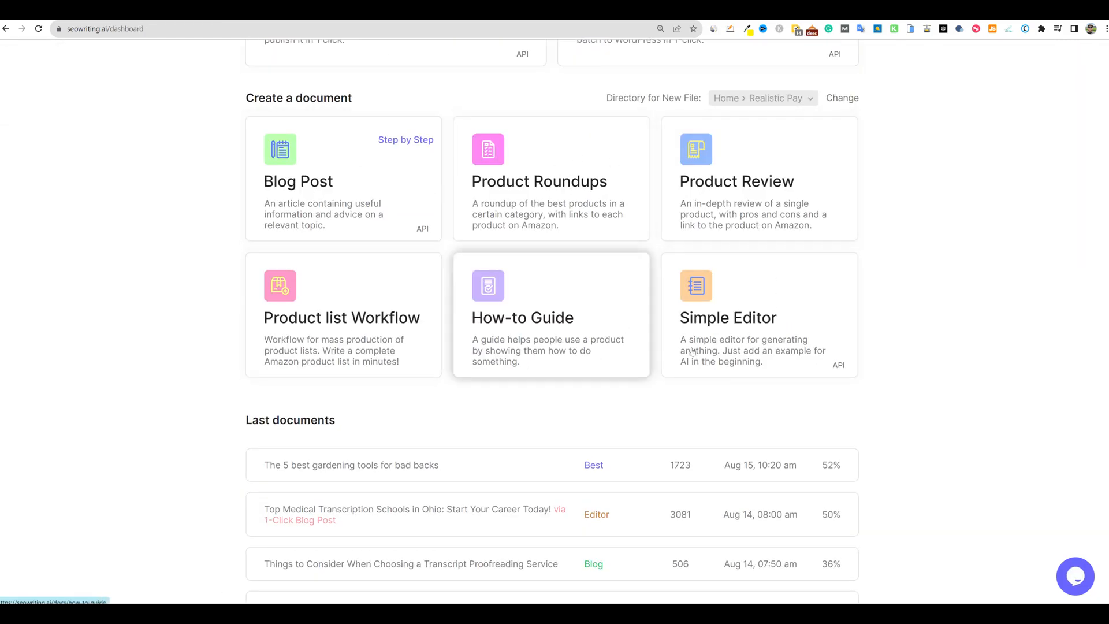
{"action": "scroll", "coordinate": [768, 378], "scroll_direction": "up", "scroll_amount": 1}
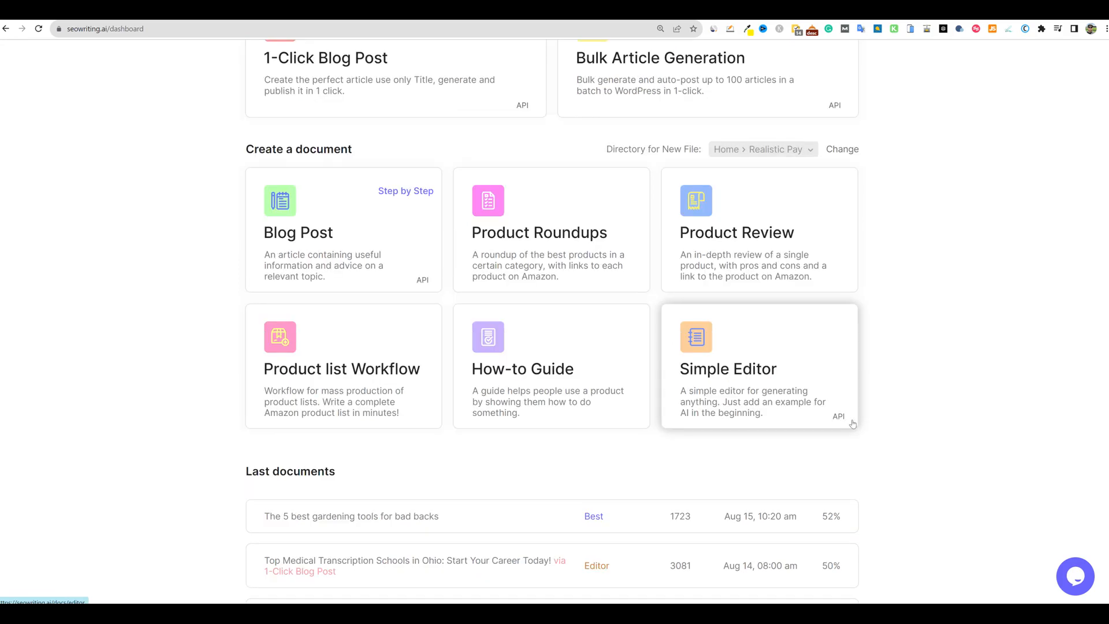
{"action": "scroll", "coordinate": [852, 423], "scroll_direction": "up", "scroll_amount": 3}
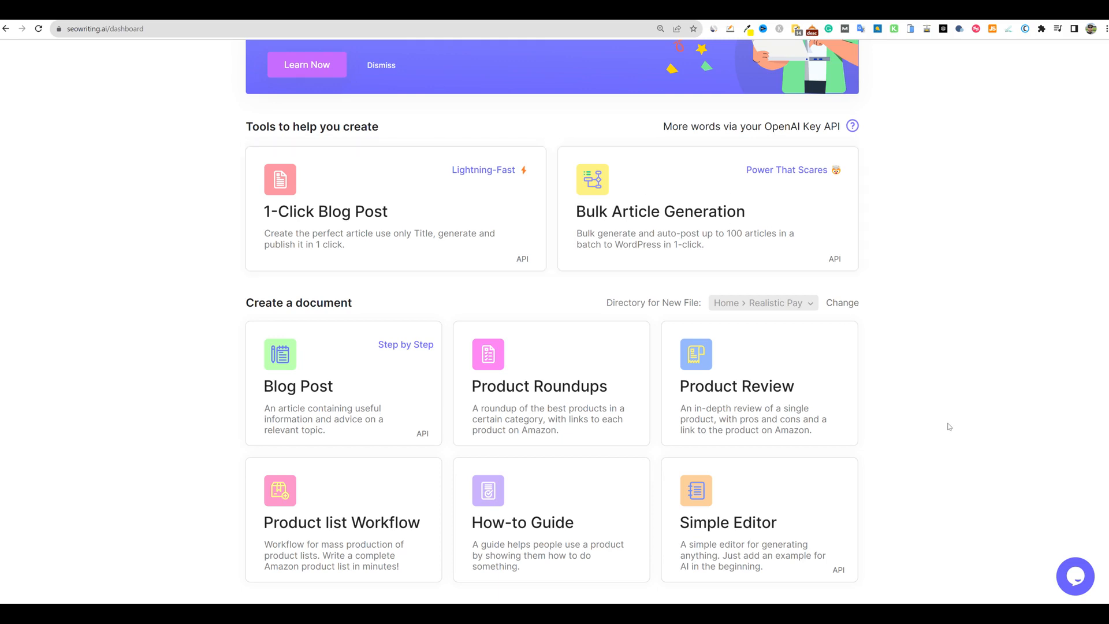
Open a blank Product Roundups document, view its Checker, and return to the dashboard
{"action": "scroll", "coordinate": [949, 426], "scroll_direction": "down", "scroll_amount": 3}
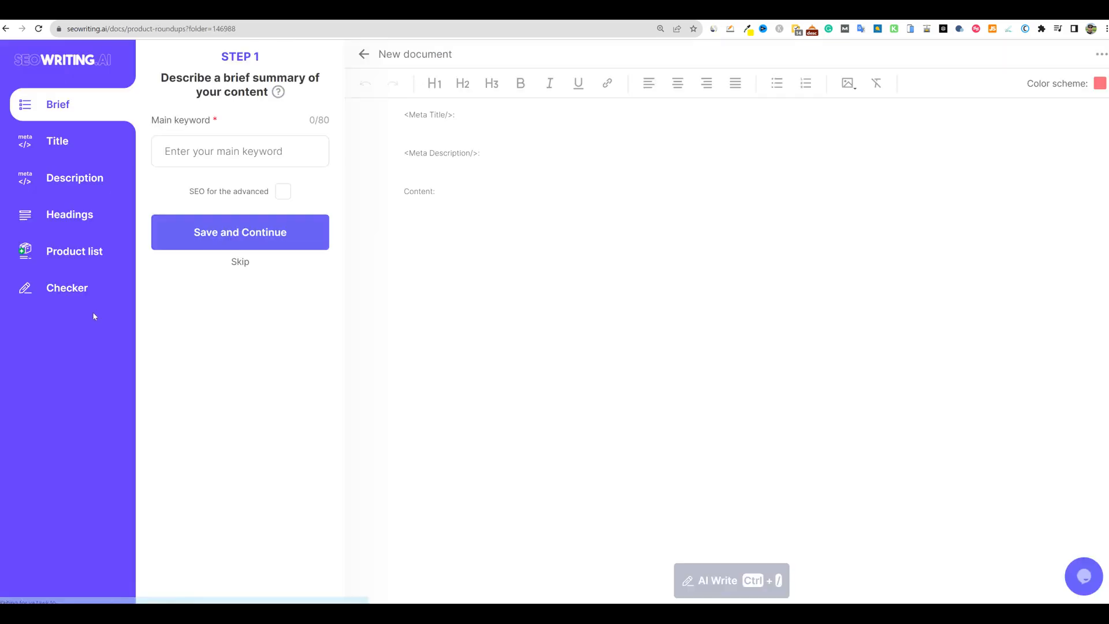
{"action": "left_click", "coordinate": [68, 296]}
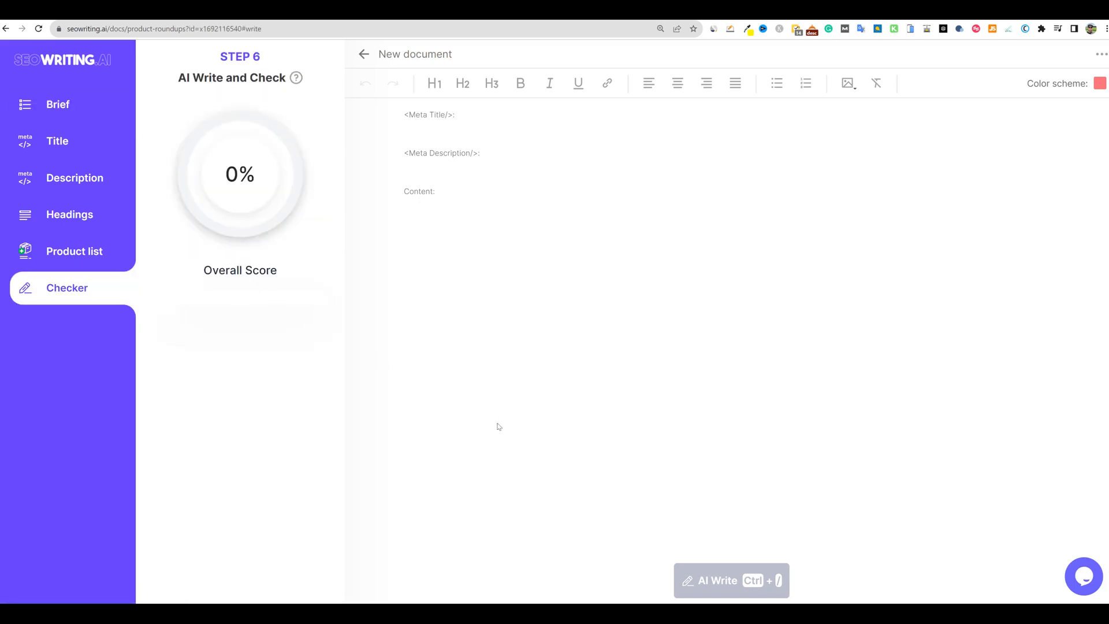
{"action": "left_click", "coordinate": [6, 29]}
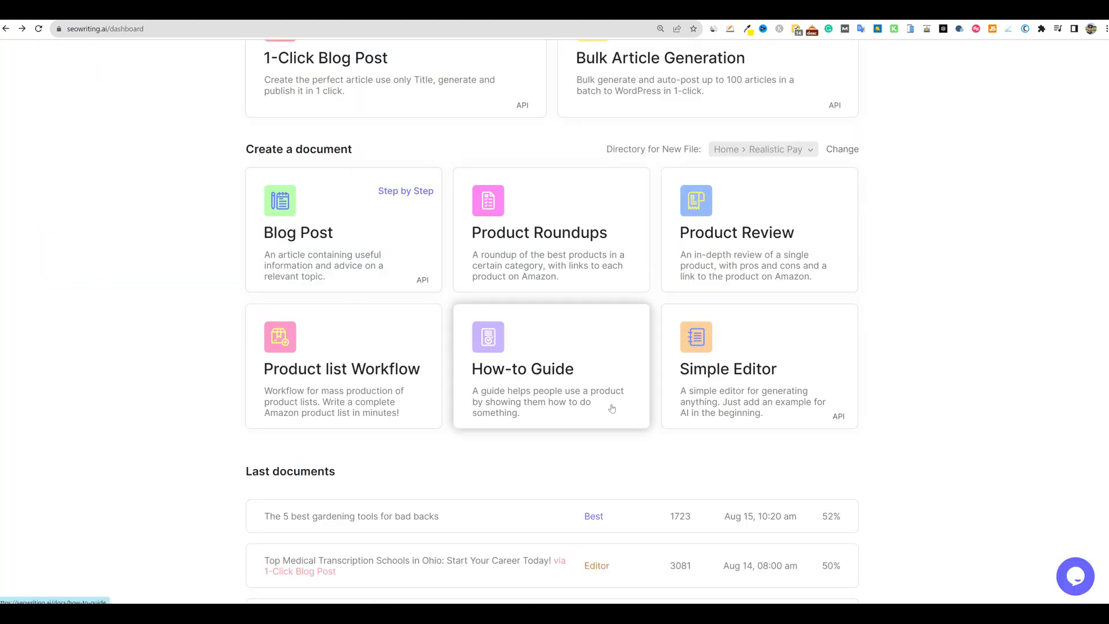
Examine the last documents and plan usage on the dashboard, along with the tool cards
{"action": "scroll", "coordinate": [611, 408], "scroll_direction": "down", "scroll_amount": 5}
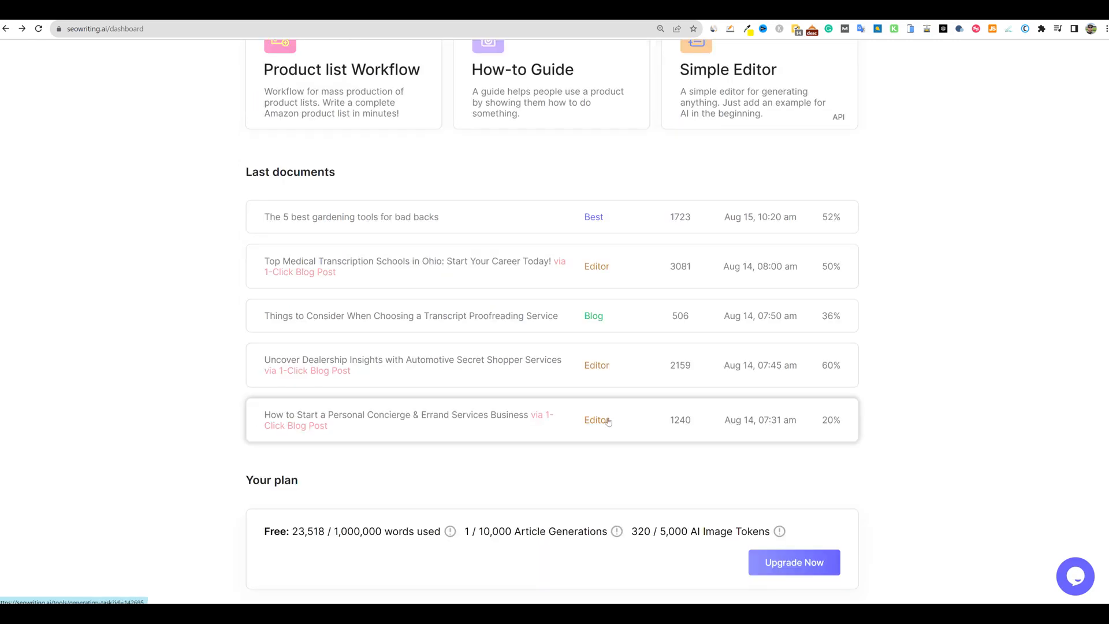
{"action": "scroll", "coordinate": [543, 413], "scroll_direction": "up", "scroll_amount": 5}
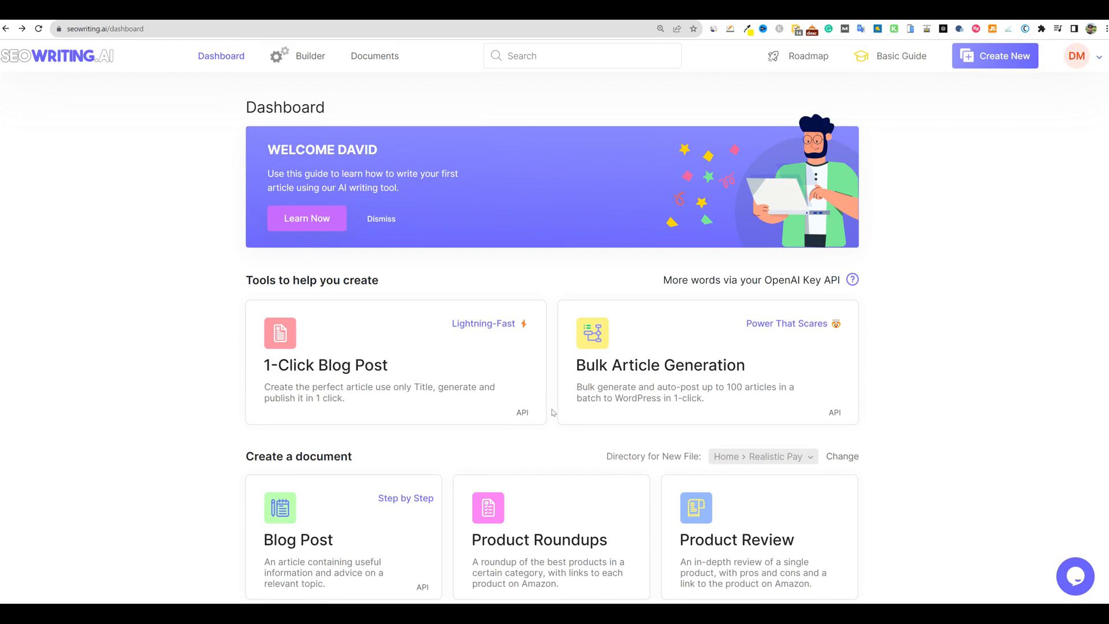
{"action": "scroll", "coordinate": [577, 392], "scroll_direction": "down", "scroll_amount": 5}
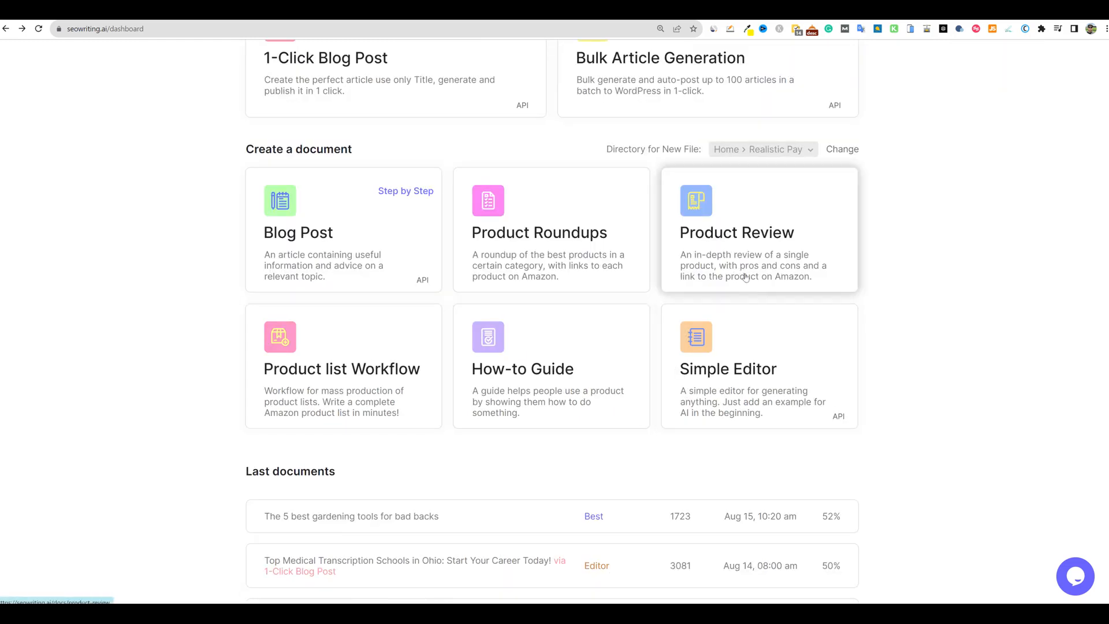
{"action": "scroll", "coordinate": [745, 370], "scroll_direction": "up", "scroll_amount": 3}
Preview the blank Product Review, Product list Workflow and Simple Editor documents, returning to the dashboard after each
{"action": "left_click", "coordinate": [741, 462]}
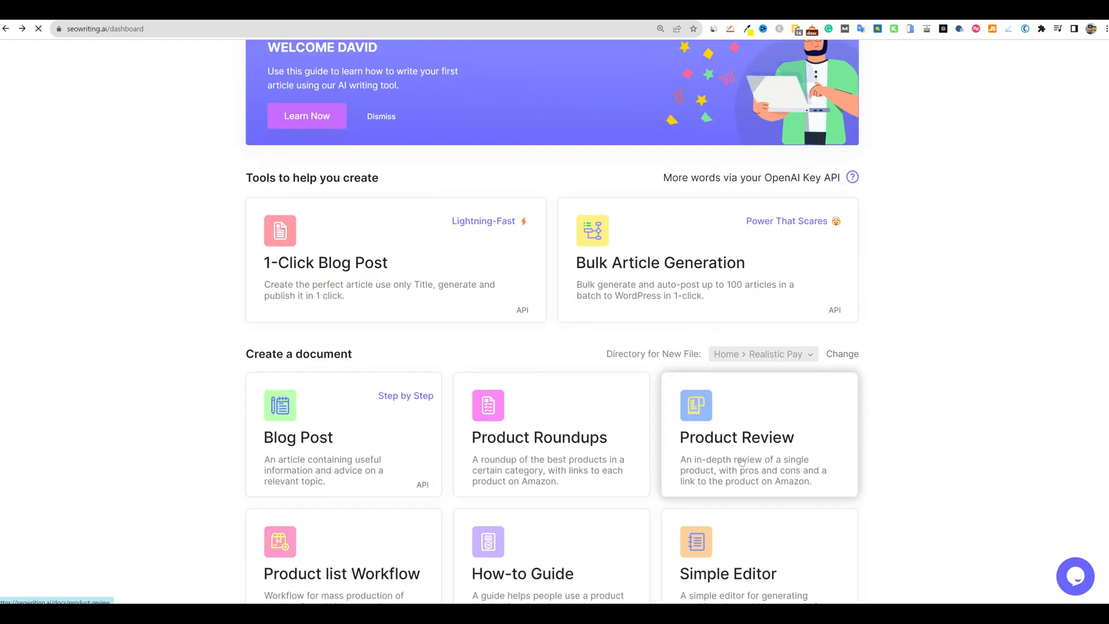
{"action": "left_click", "coordinate": [5, 29]}
{"action": "scroll", "coordinate": [624, 453], "scroll_direction": "down", "scroll_amount": 4}
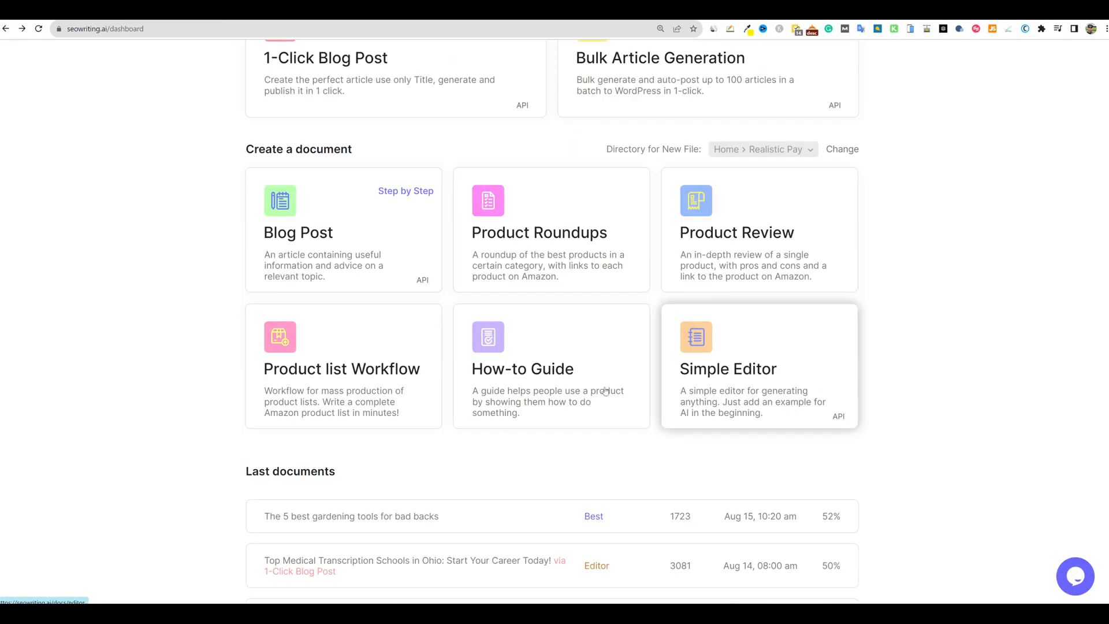
{"action": "left_click", "coordinate": [392, 388]}
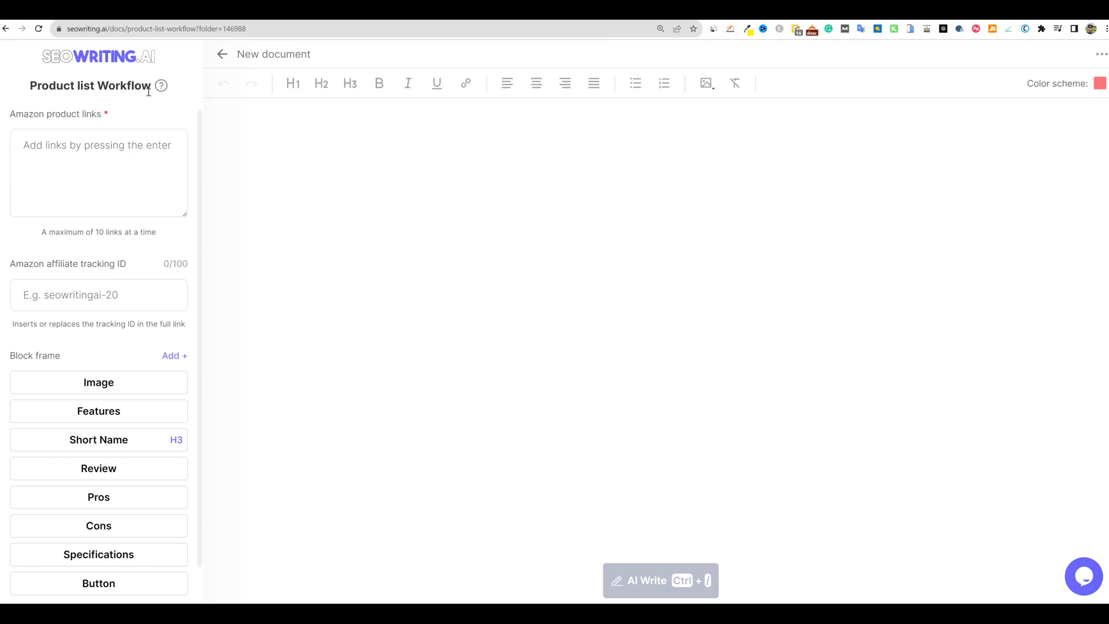
{"action": "left_click", "coordinate": [6, 28]}
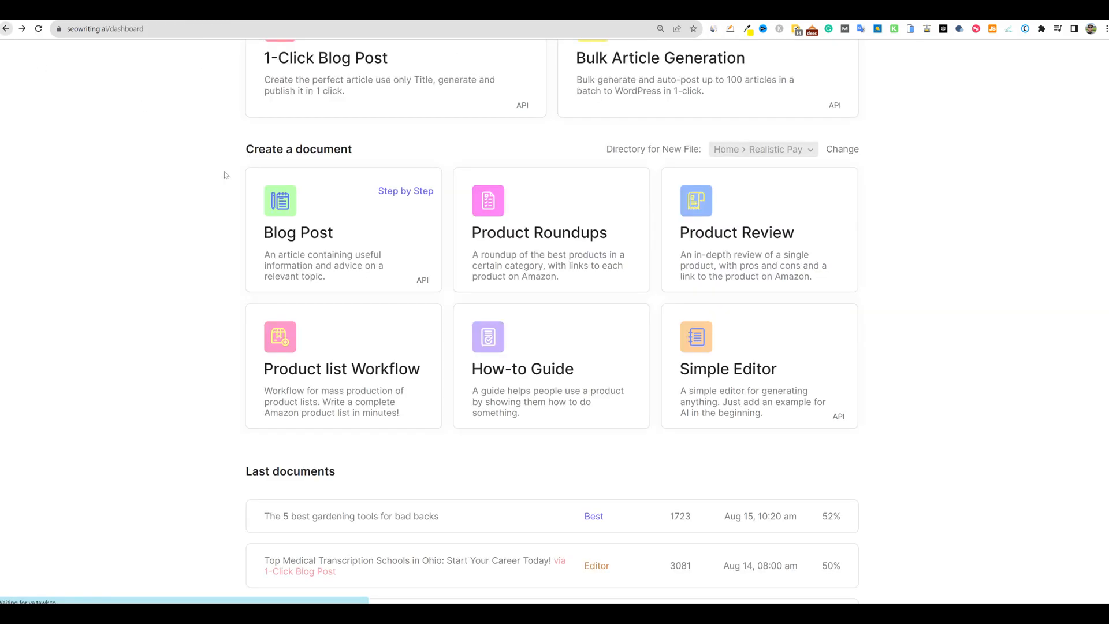
{"action": "left_click", "coordinate": [567, 391]}
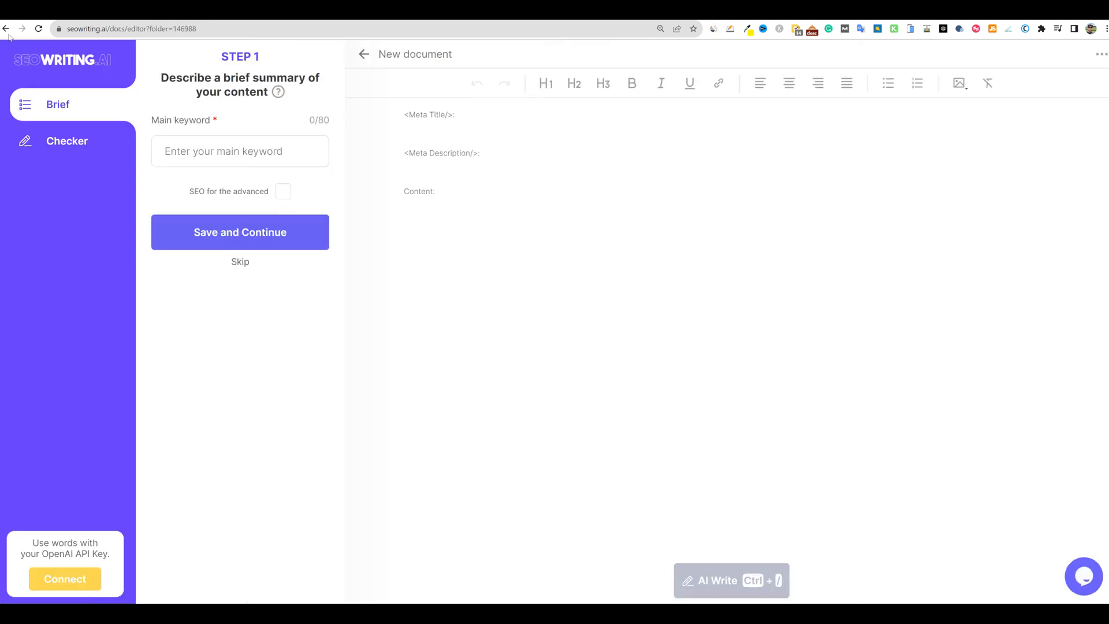
{"action": "left_click", "coordinate": [5, 29]}
{"action": "scroll", "coordinate": [761, 362], "scroll_direction": "up", "scroll_amount": 6}
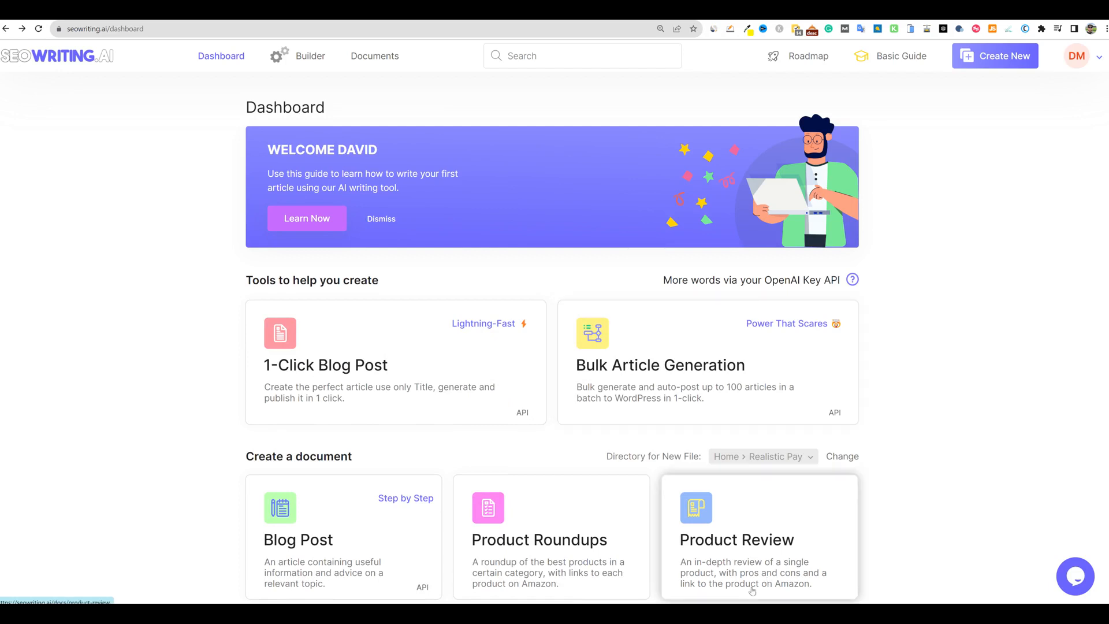
Switch to Notepad, write "LearnWire" in a new blank note, and enlarge the text display to 500%
{"action": "left_click", "coordinate": [777, 613]}
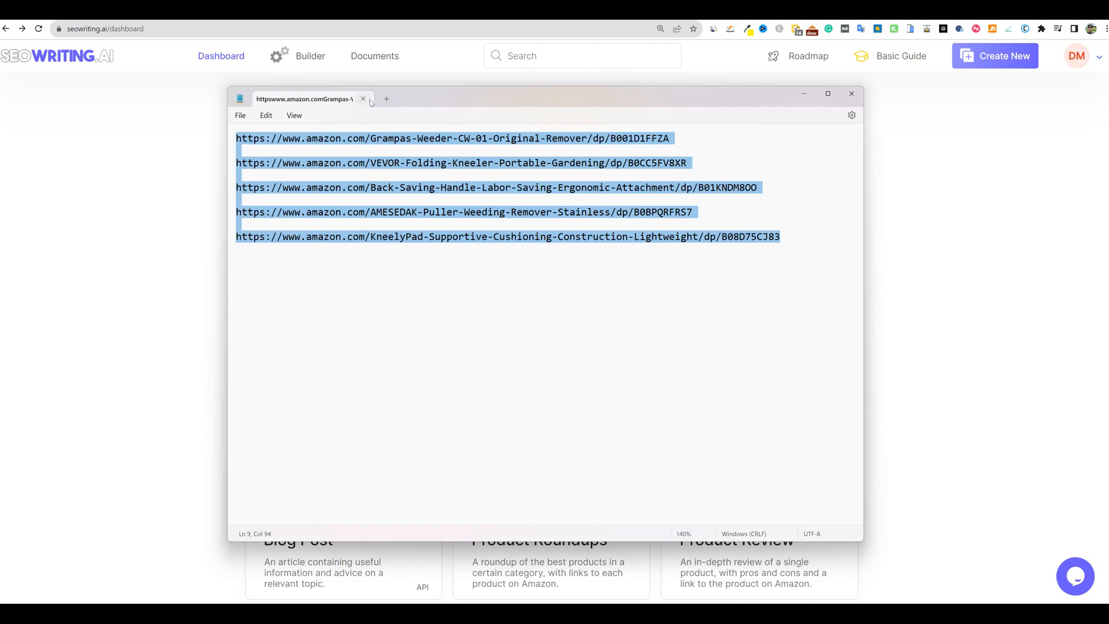
{"action": "left_click", "coordinate": [386, 99]}
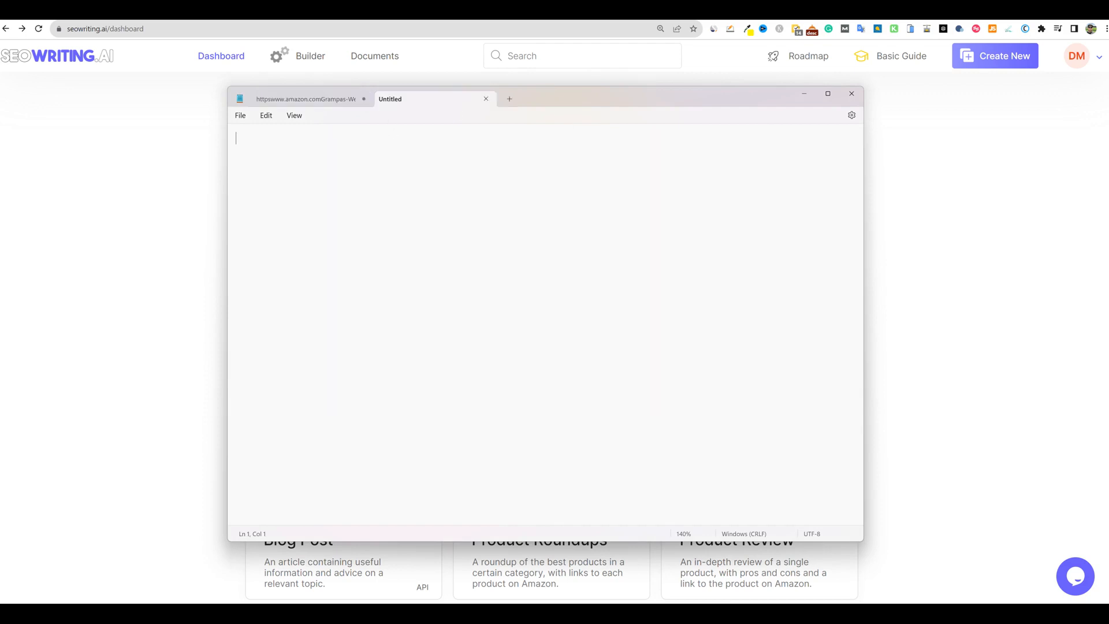
{"action": "type", "text": "LearnWire"}
{"action": "scroll", "coordinate": [397, 156], "scroll_direction": "up", "scroll_amount": 2}
{"action": "scroll", "coordinate": [397, 156], "scroll_direction": "up", "scroll_amount": 20}
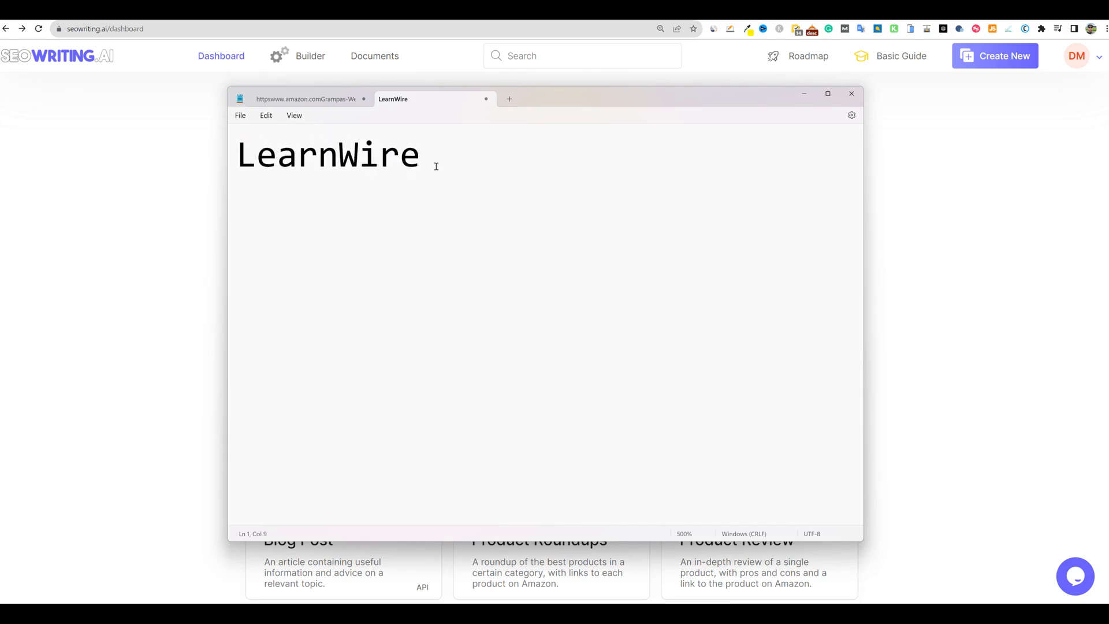
Add "25% lifetime" two lines below "LearnWire" in the note
{"action": "key", "text": "ctrl+a"}
{"action": "left_click", "coordinate": [470, 182]}
{"action": "key", "text": "Return"}
{"action": "key", "text": "Return"}
{"action": "type", "text": "25% life"}
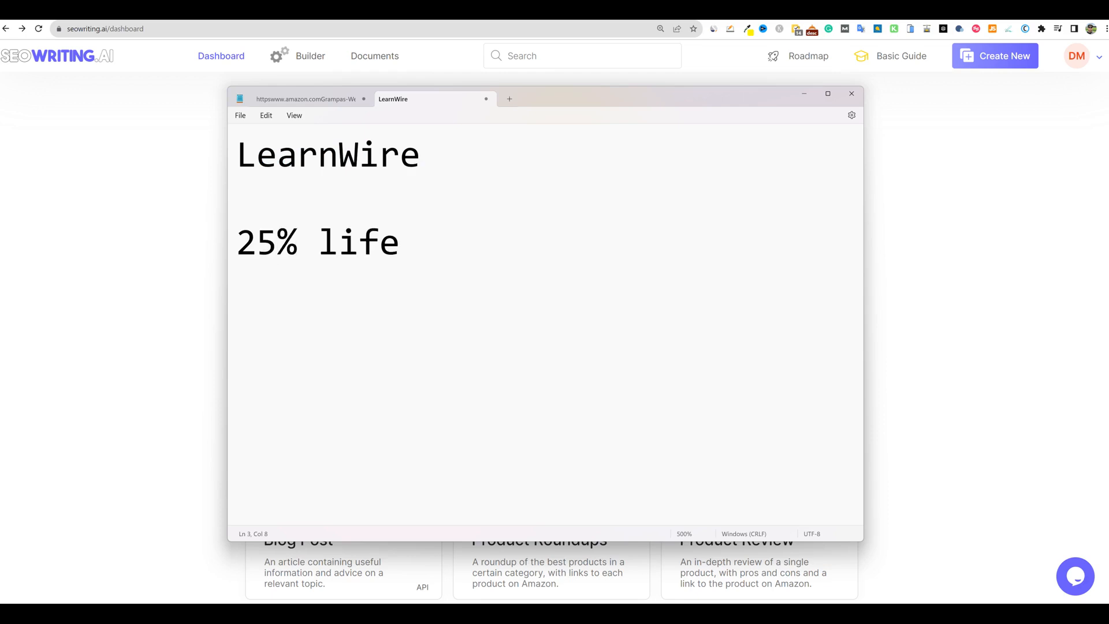
{"action": "type", "text": "time"}
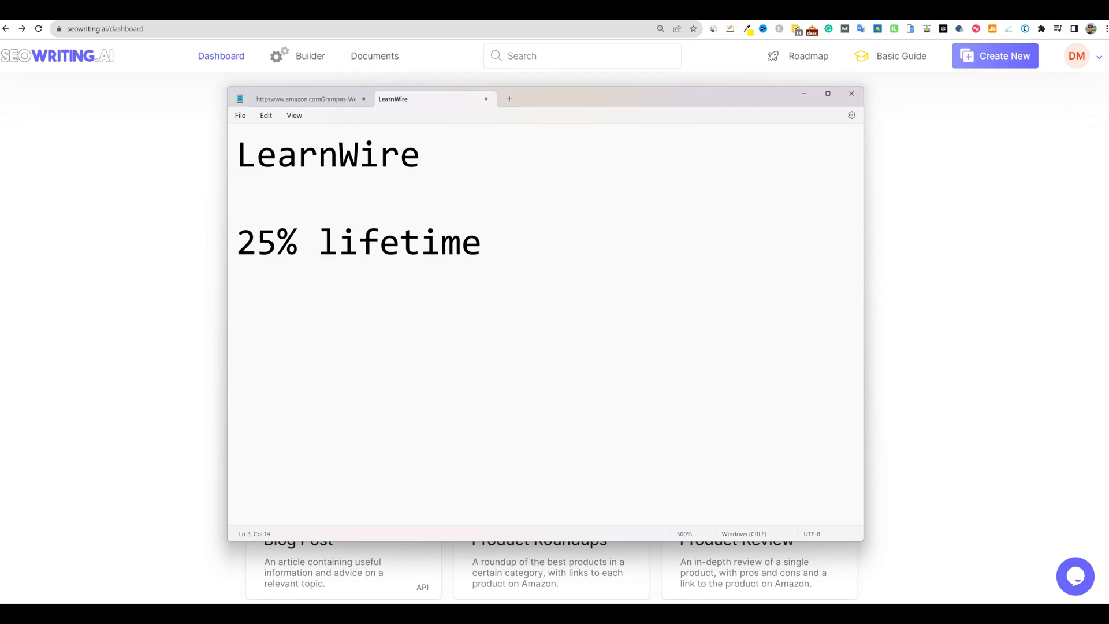